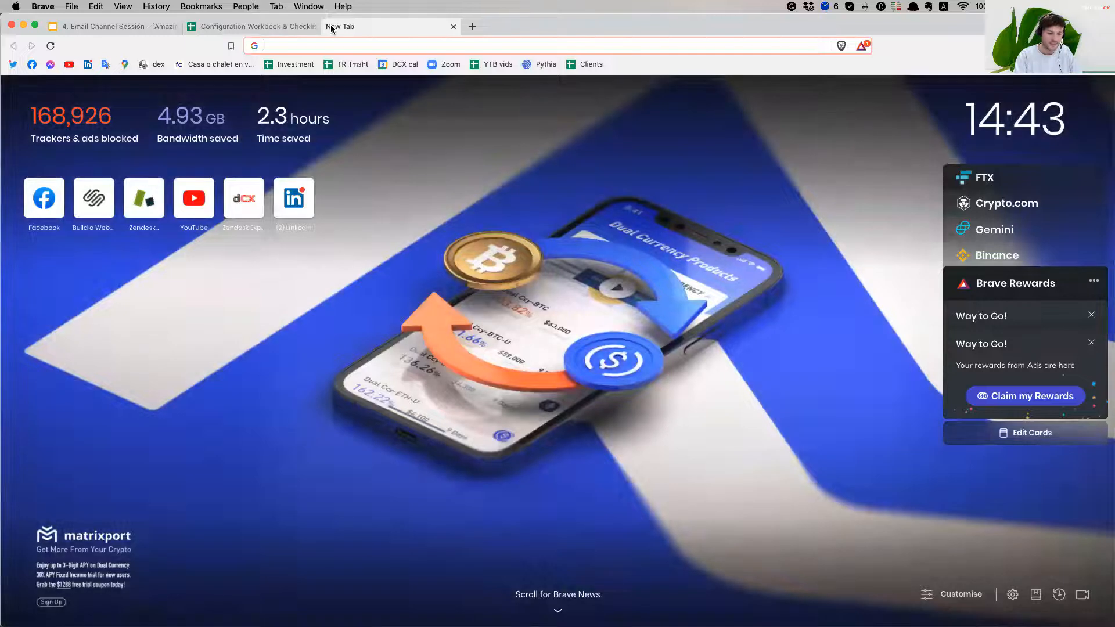
Open the Zendesk agent workspace and go to Admin Channels > Email settings
text(con-dominiccx.zendesk.com/agent)
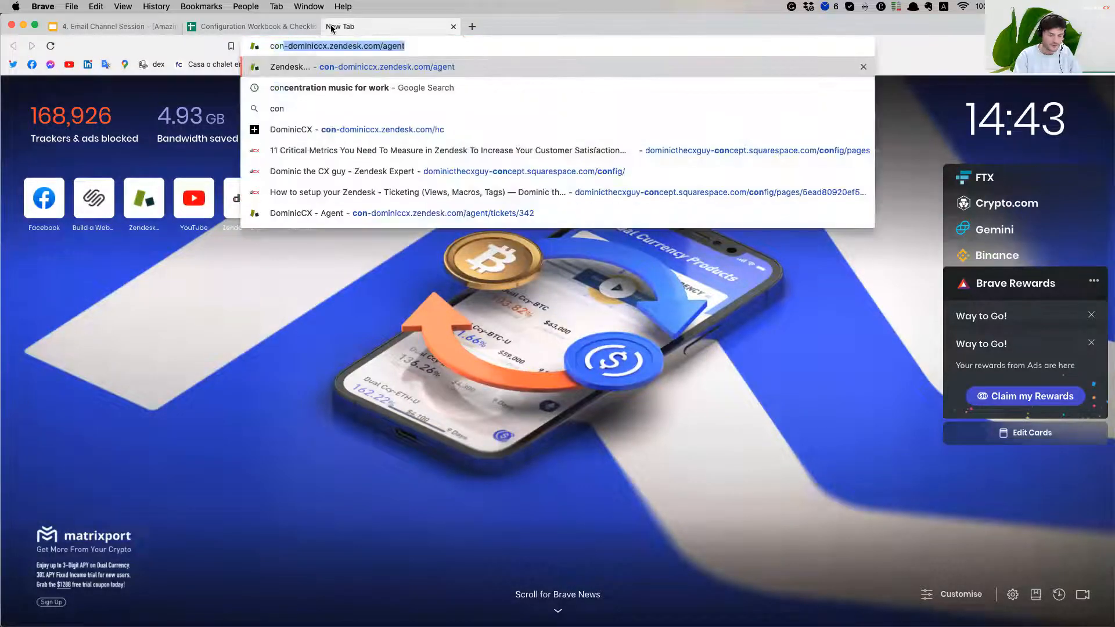
key(Return)
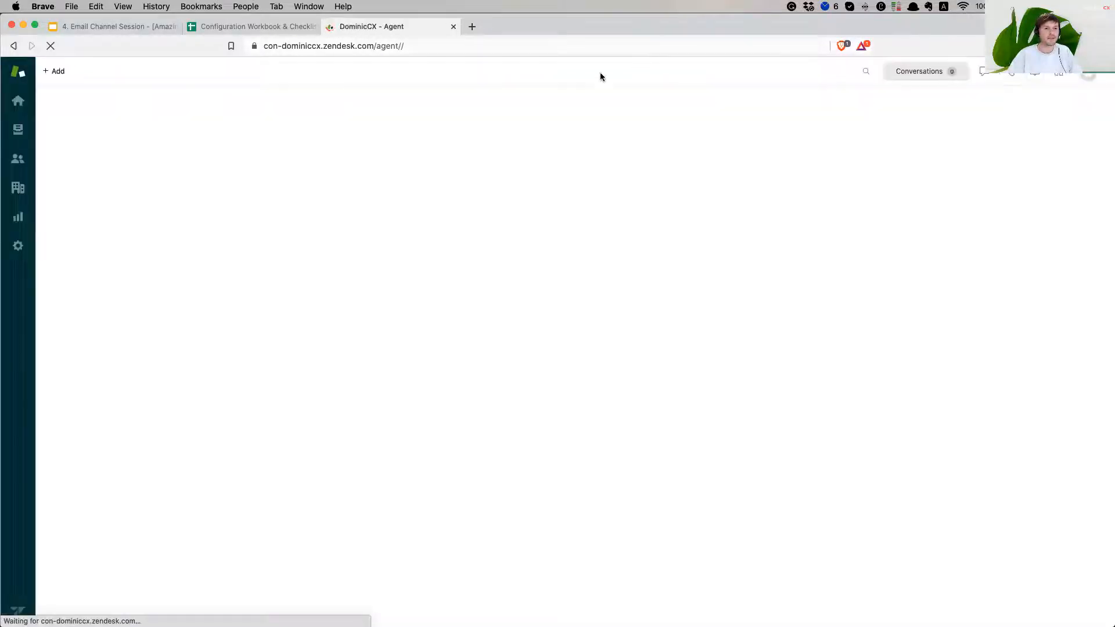
click(17, 247)
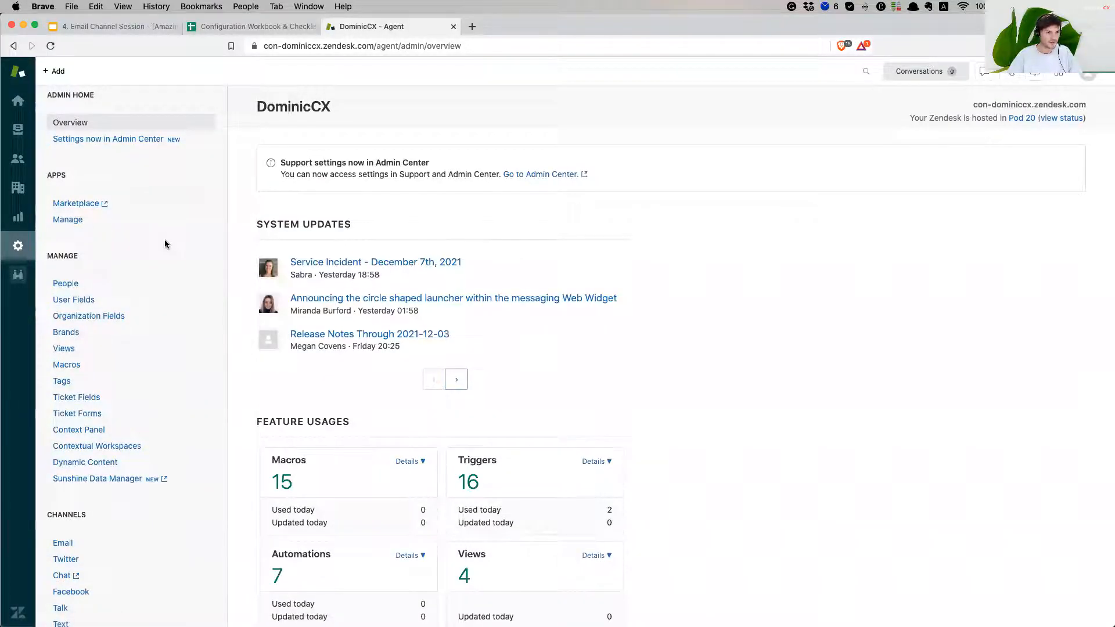
scroll(147, 264, down, 5)
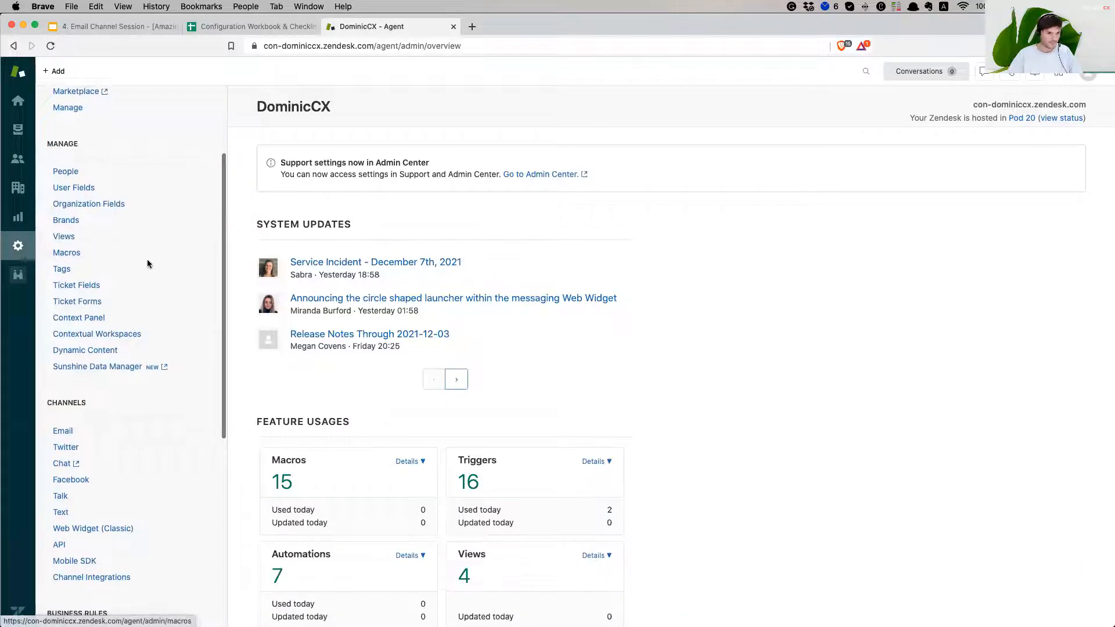
click(84, 318)
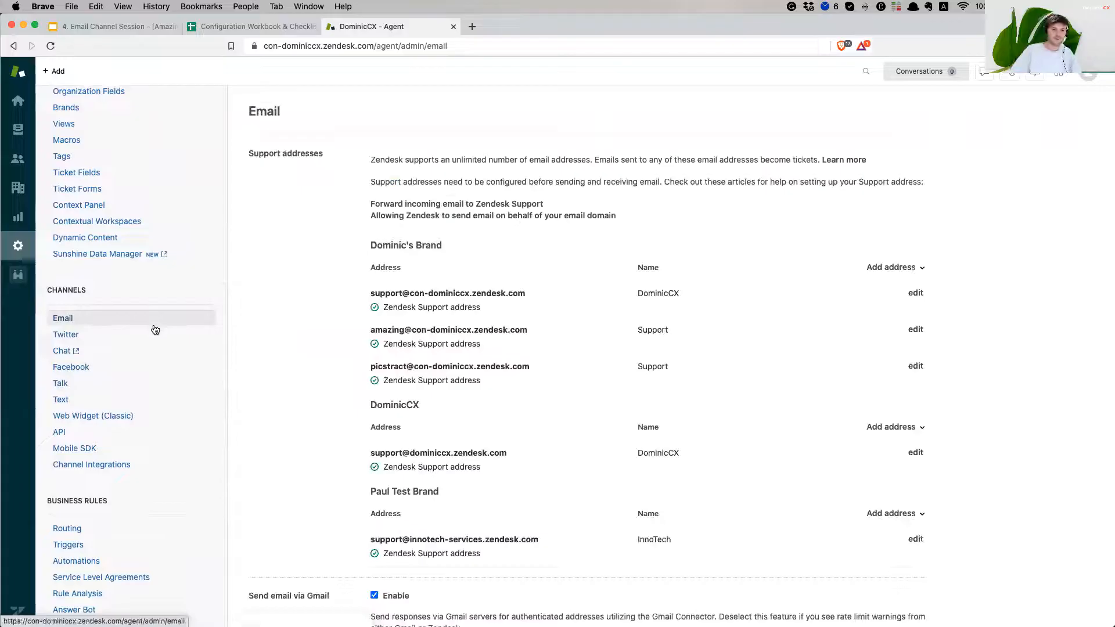
Review the brand headings in the support address list, focusing on DominicCX
drag(383, 245, 429, 245)
click(428, 244)
drag(371, 405, 423, 402)
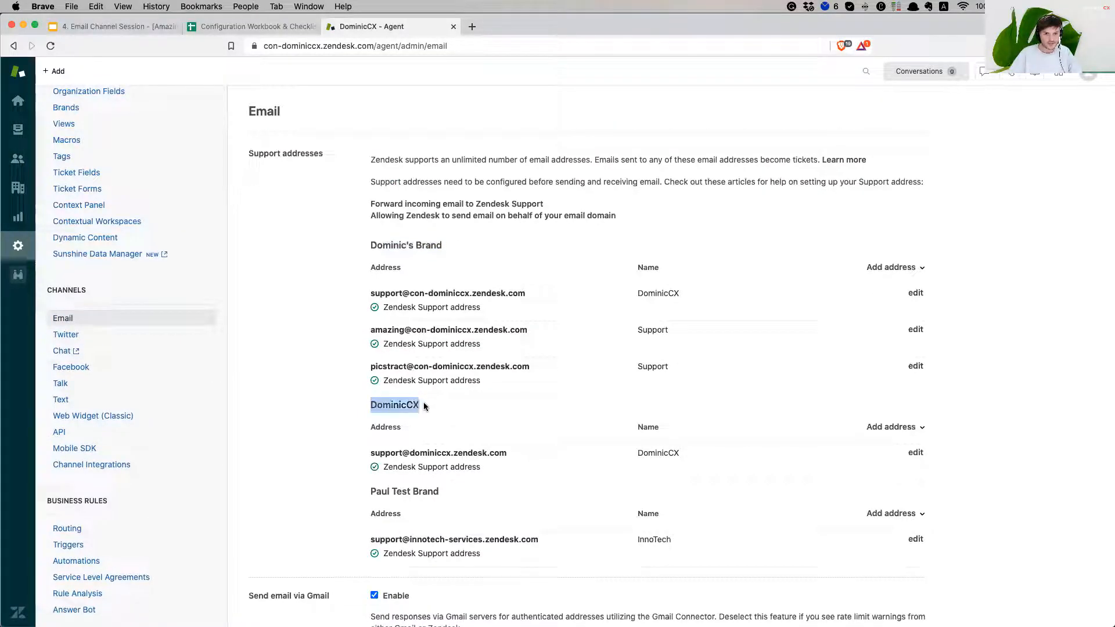
drag(371, 491, 441, 492)
click(424, 490)
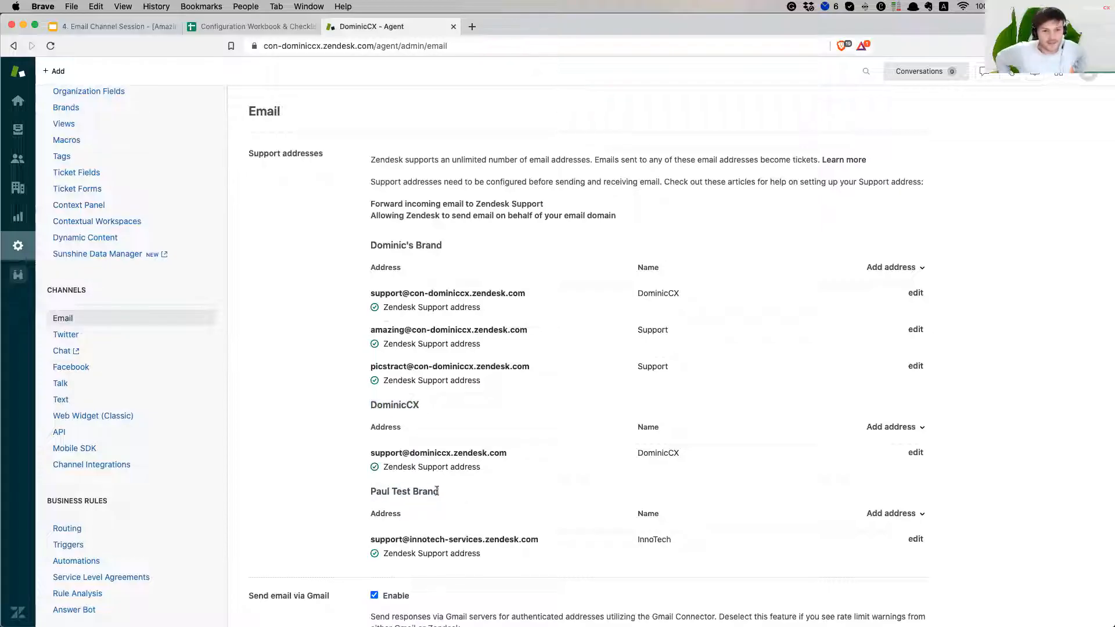
drag(372, 406, 428, 404)
click(399, 399)
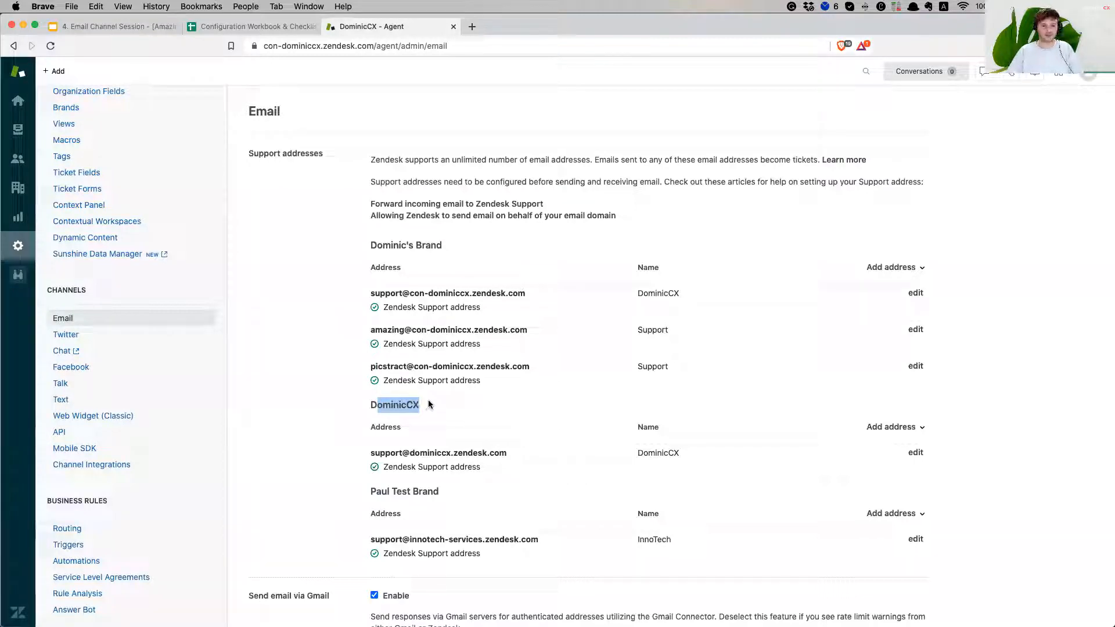
click(371, 406)
drag(371, 406, 417, 405)
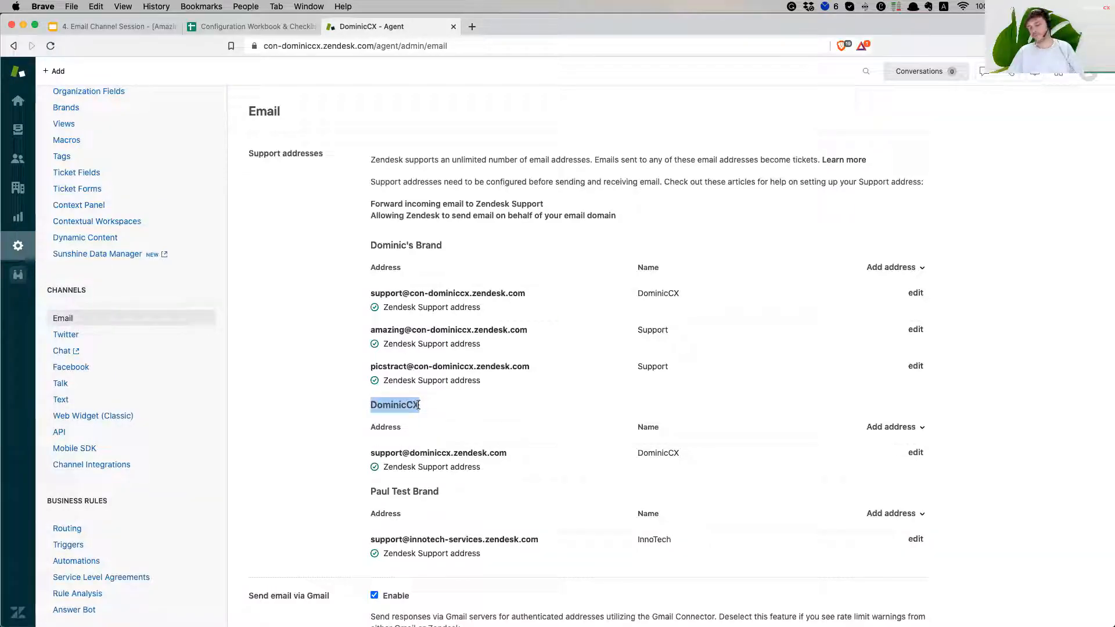
click(392, 406)
drag(372, 407, 419, 406)
Inspect DominicCX's default support address, then bring up its Add address choices
drag(412, 453, 448, 452)
click(428, 452)
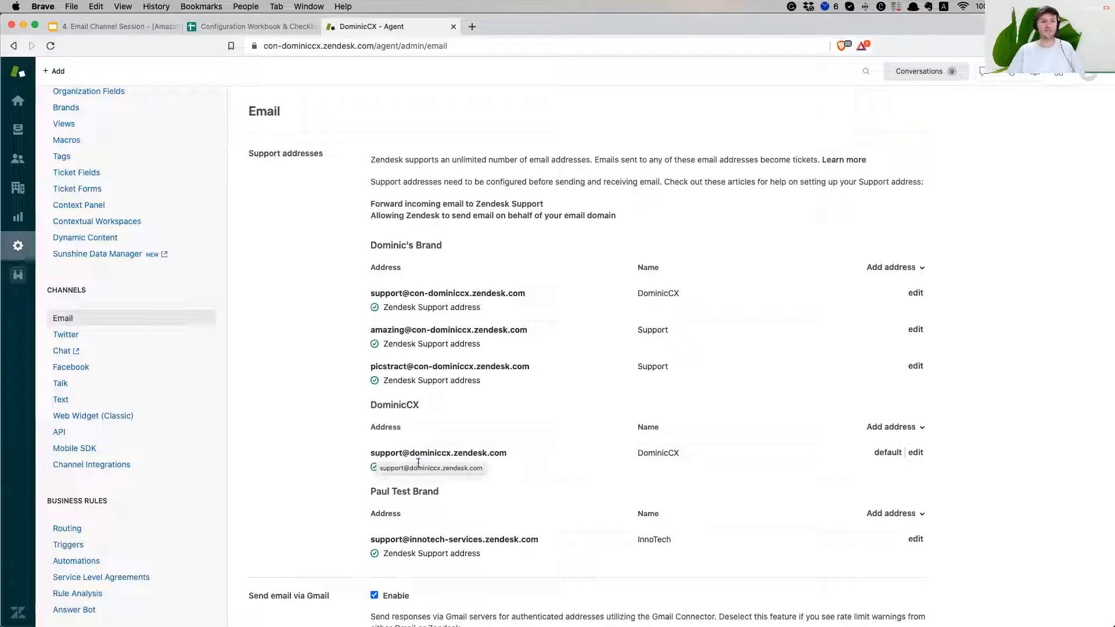
drag(412, 454, 451, 455)
drag(376, 455, 482, 453)
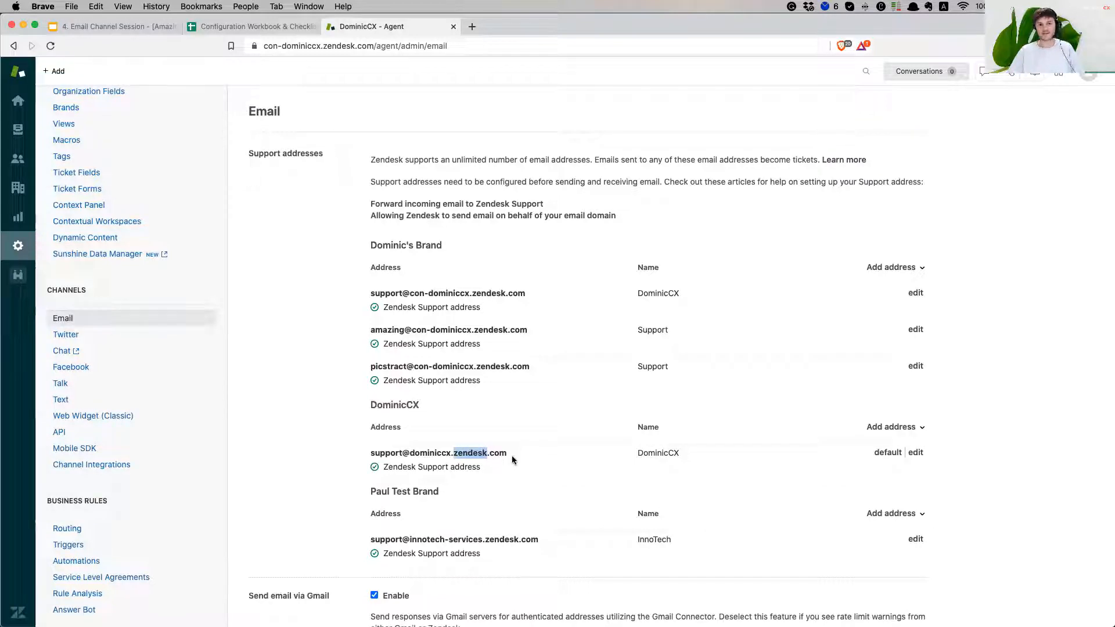
click(503, 460)
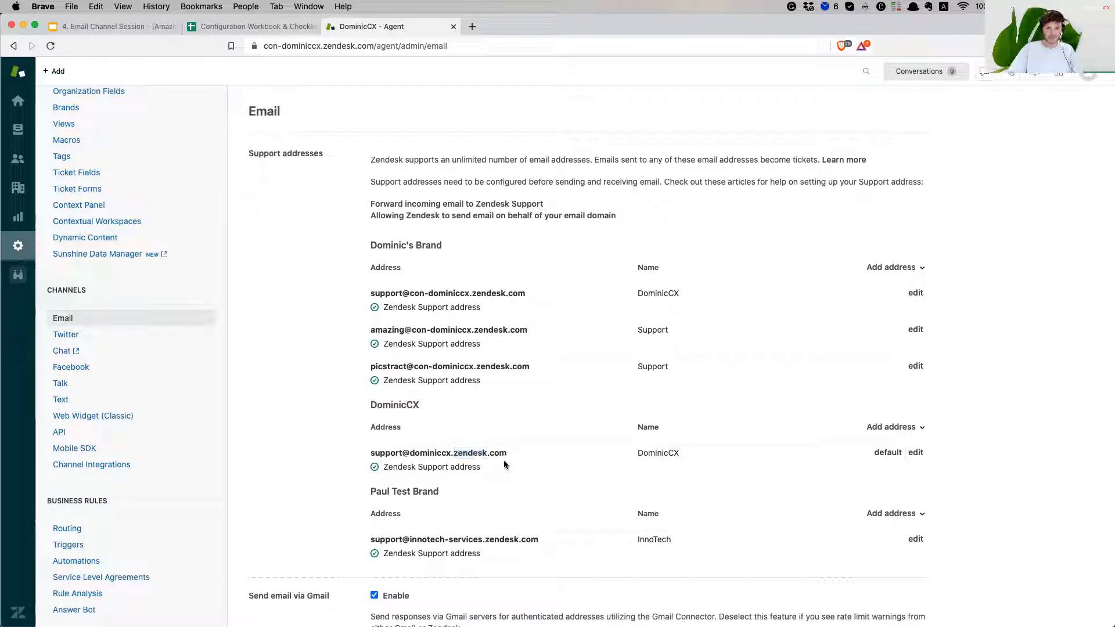
triple_click(456, 452)
click(468, 451)
double_click(469, 451)
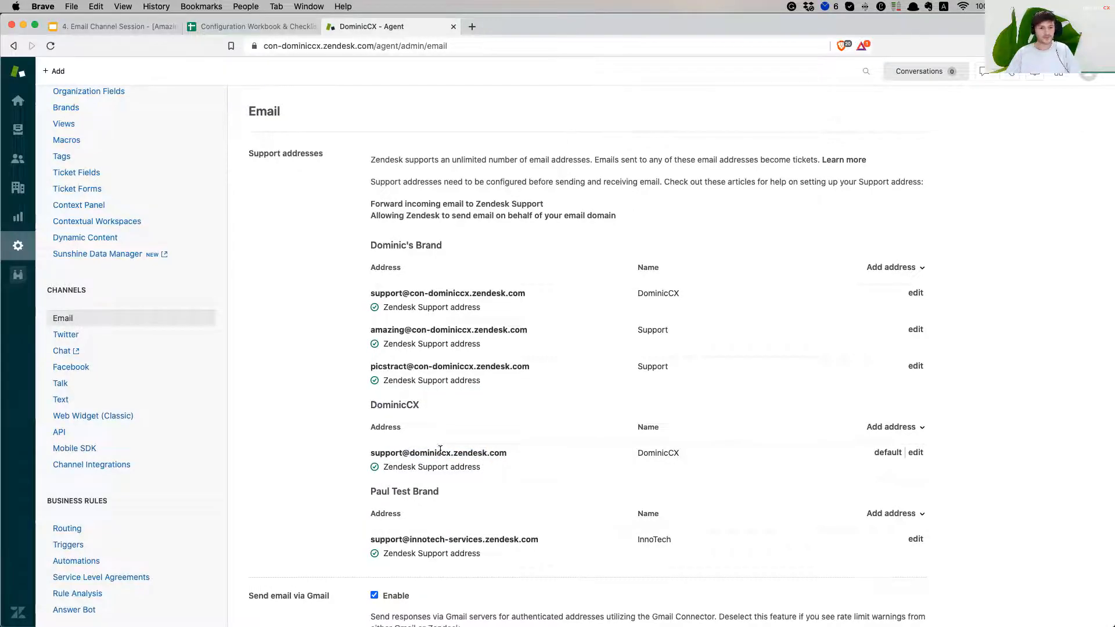
scroll(440, 450, down, 3)
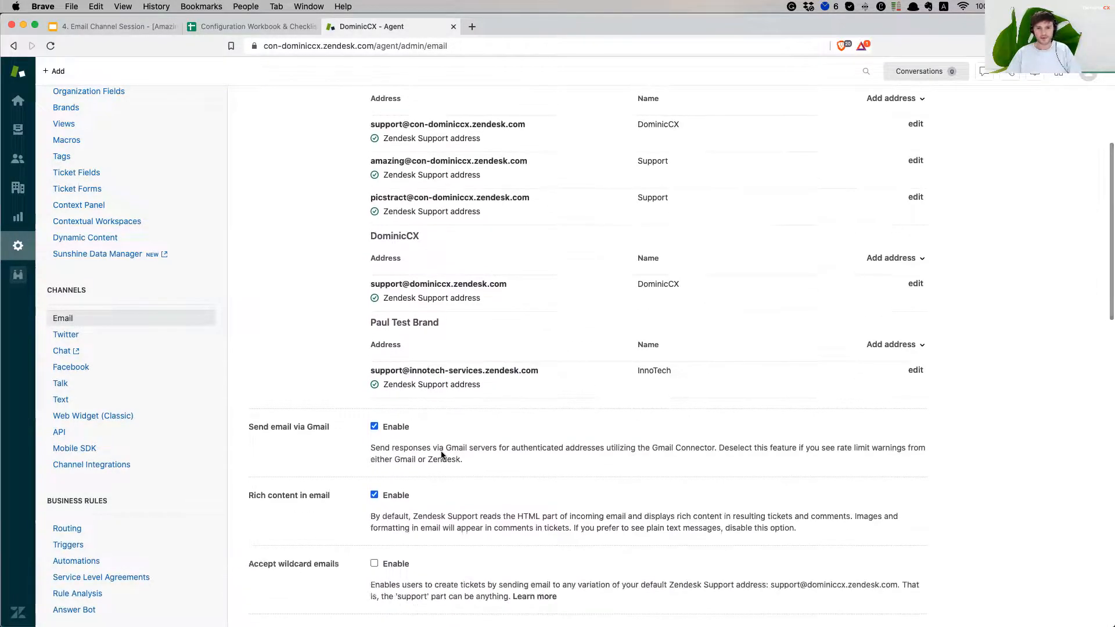
scroll(441, 455, up, 2)
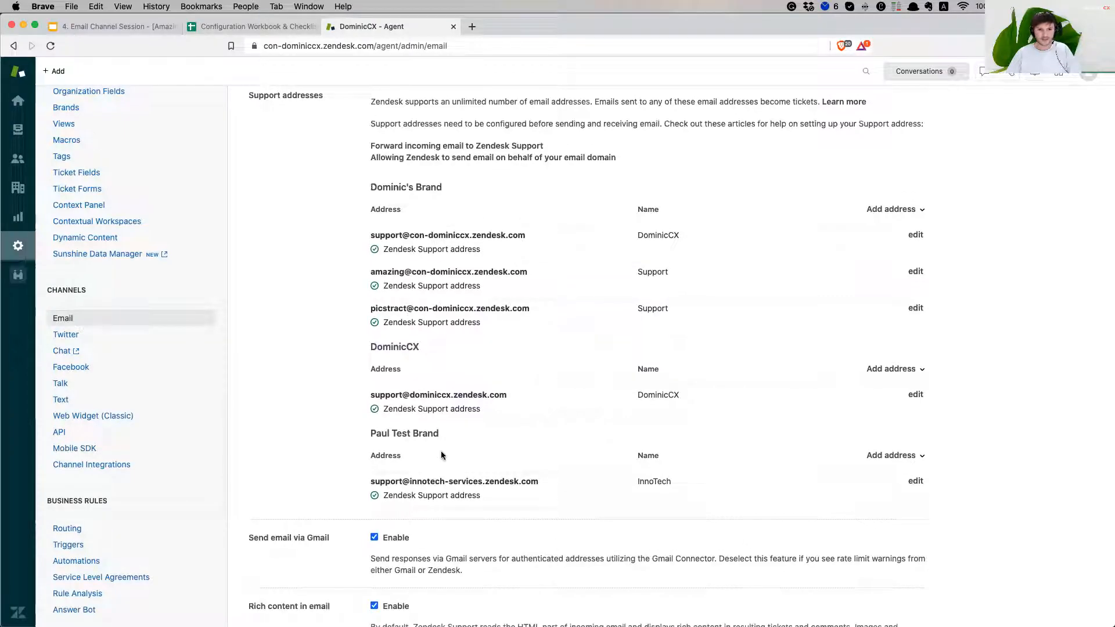
drag(367, 347, 462, 365)
click(640, 374)
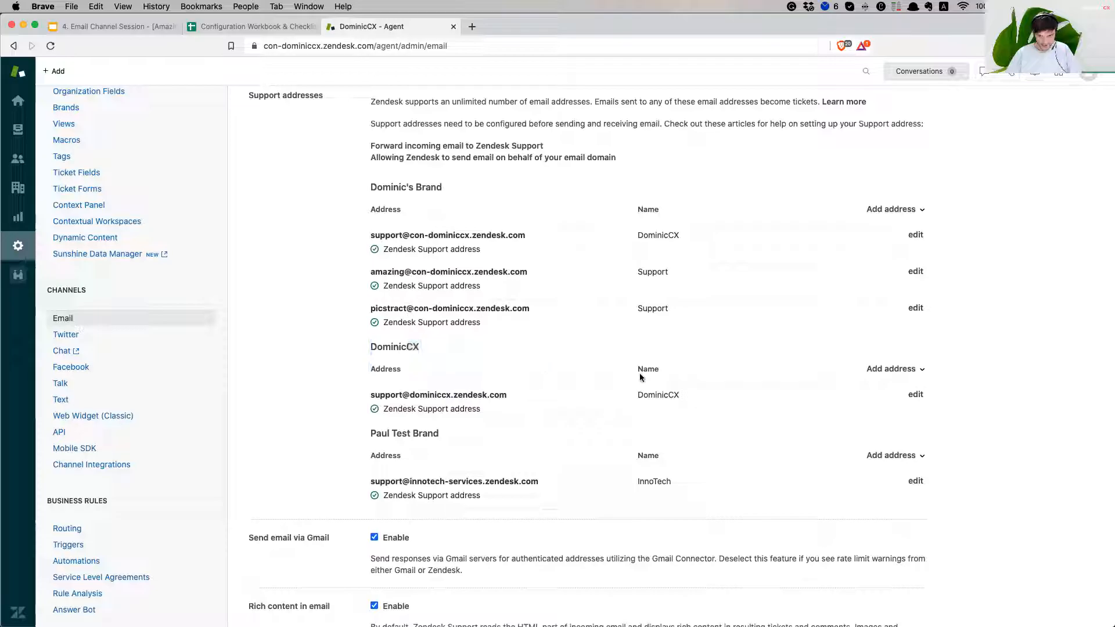
click(867, 372)
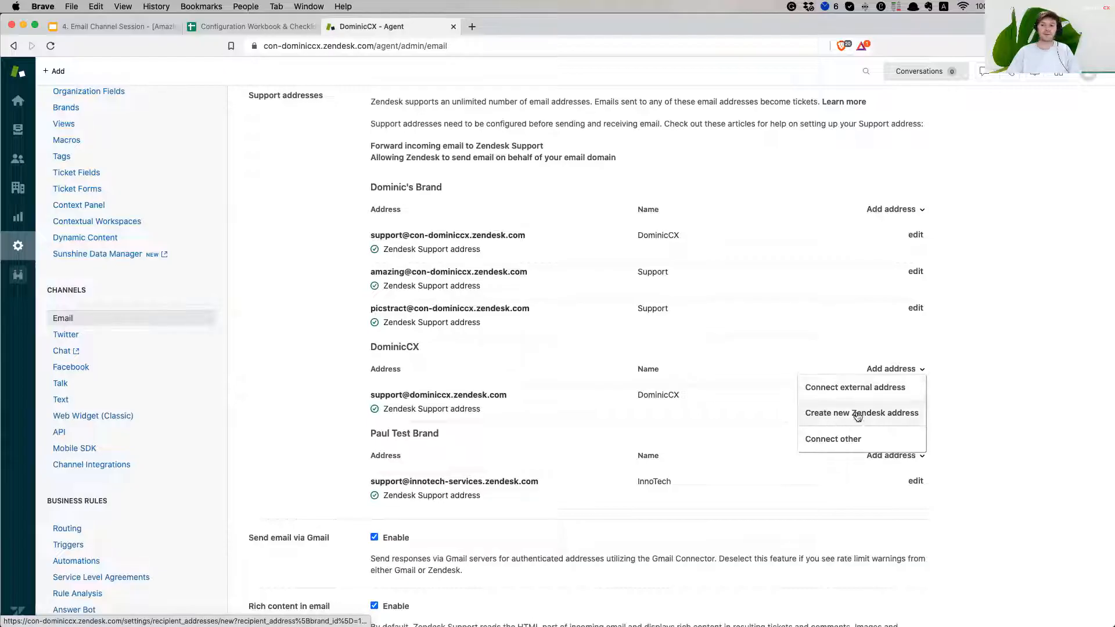
click(886, 419)
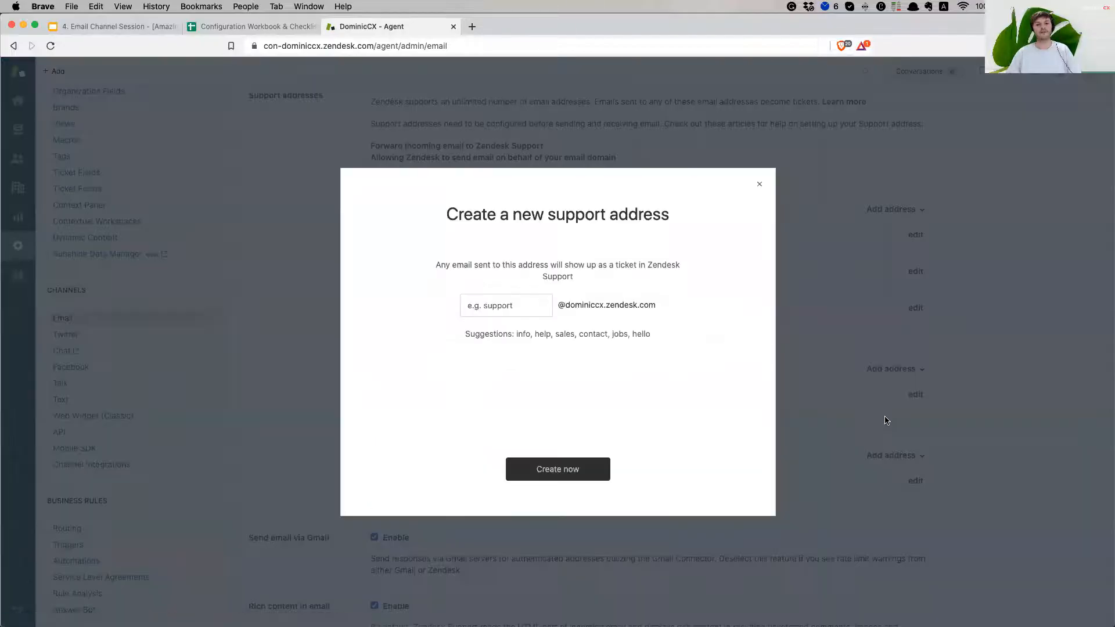
click(521, 305)
click(362, 321)
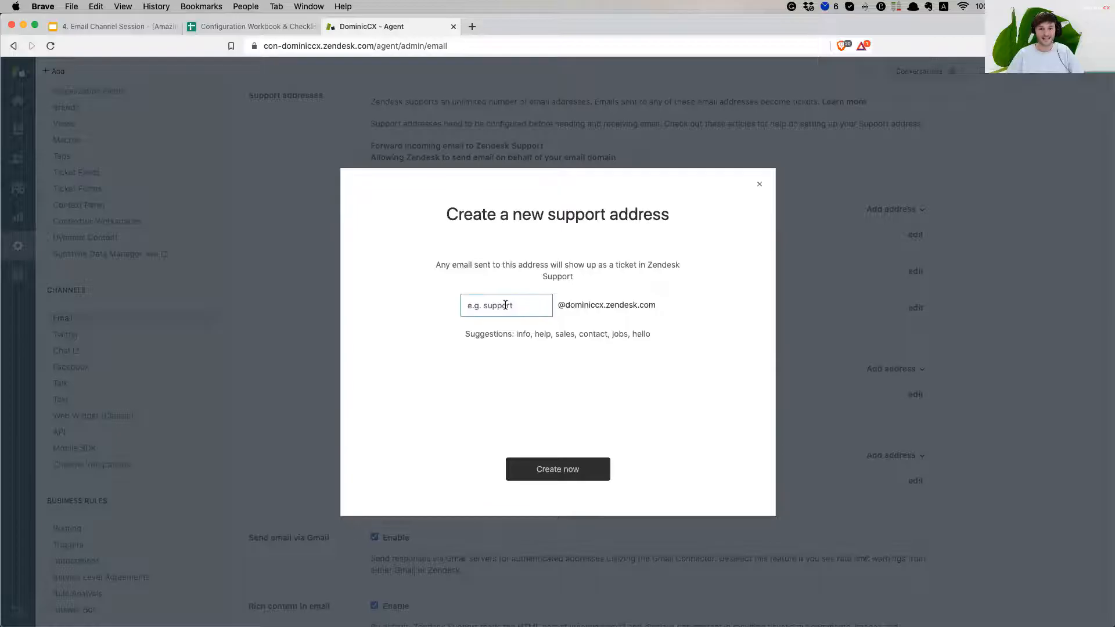
click(516, 305)
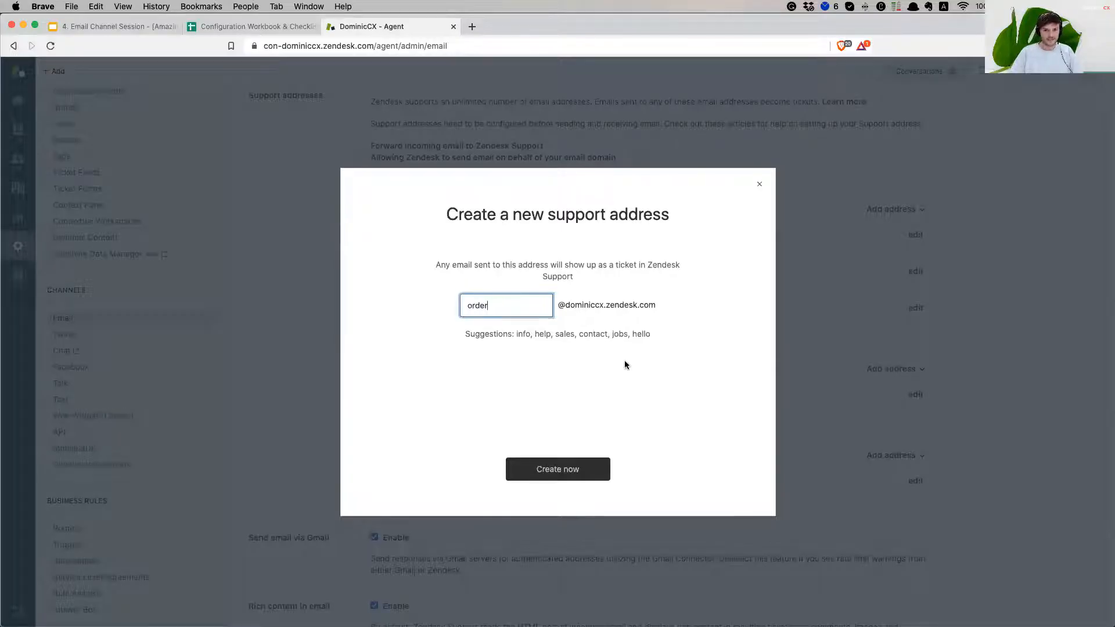
click(568, 469)
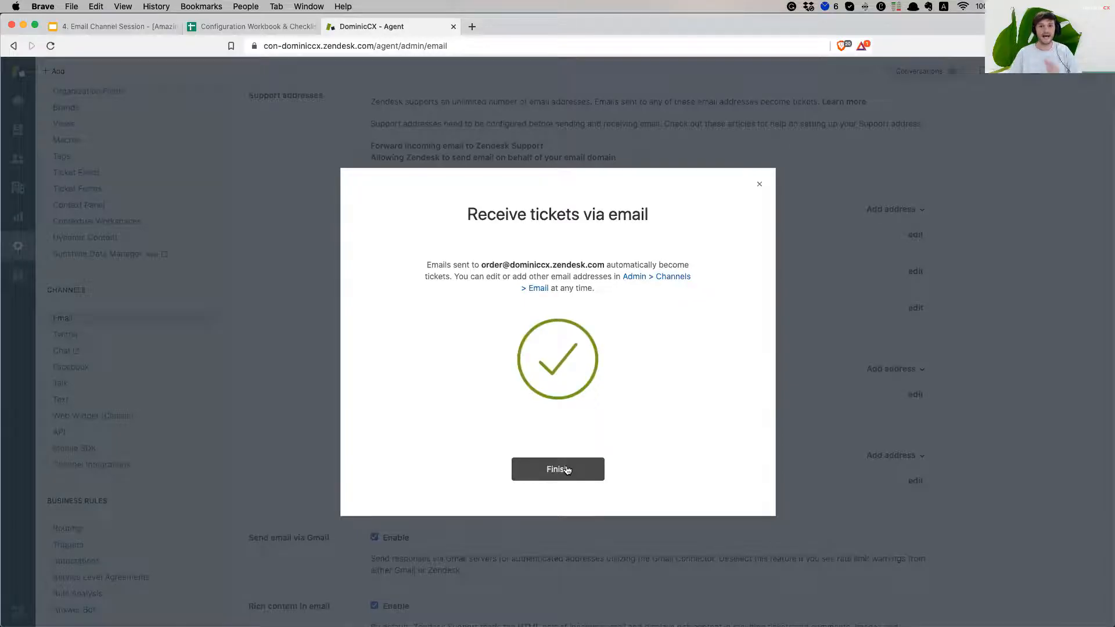
click(570, 474)
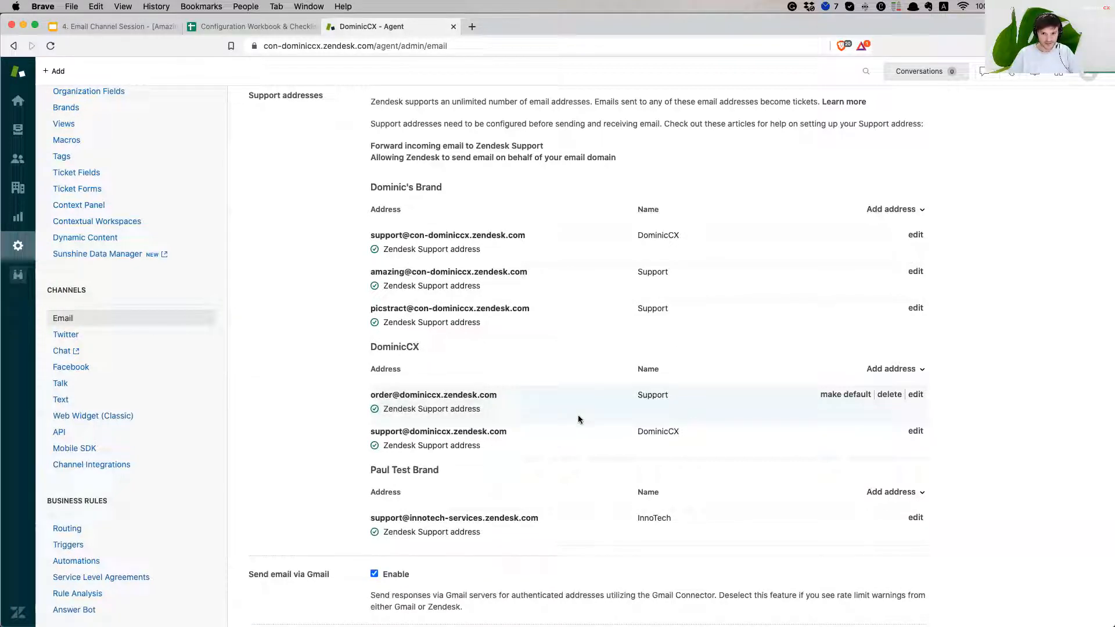
Rename the order address's display name from Support to 'Customer Support'
double_click(644, 396)
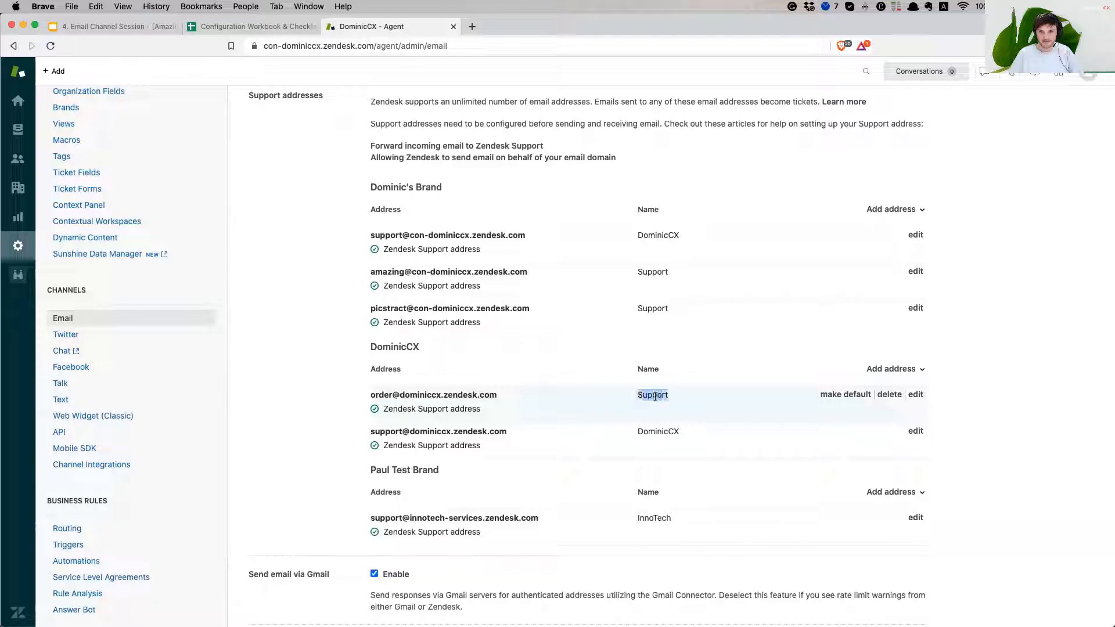
click(650, 398)
double_click(649, 397)
click(649, 397)
double_click(652, 396)
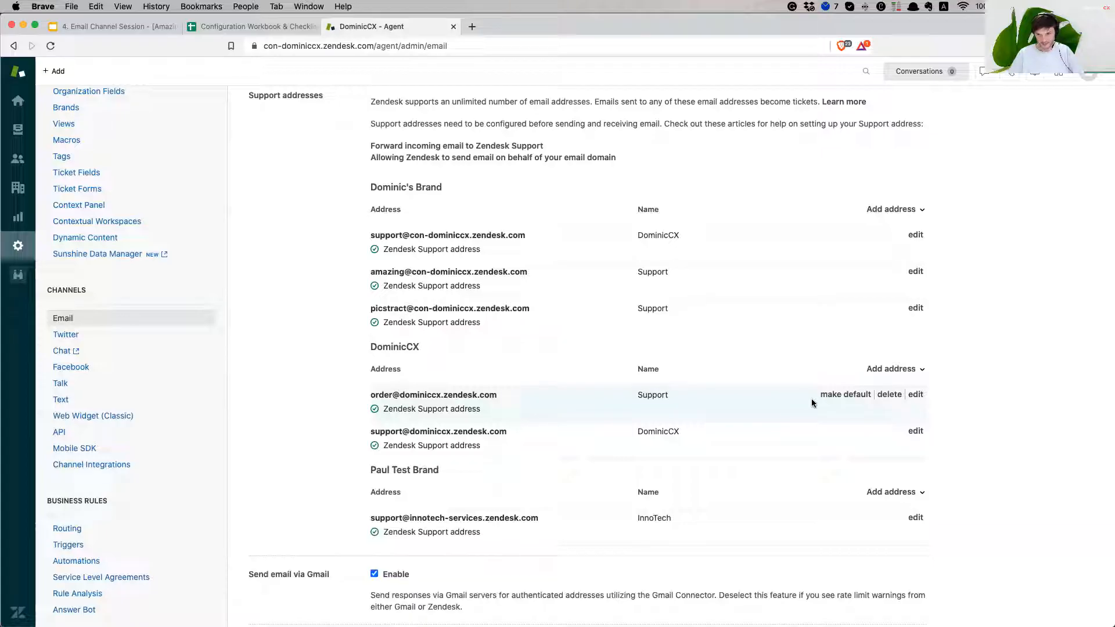
click(916, 397)
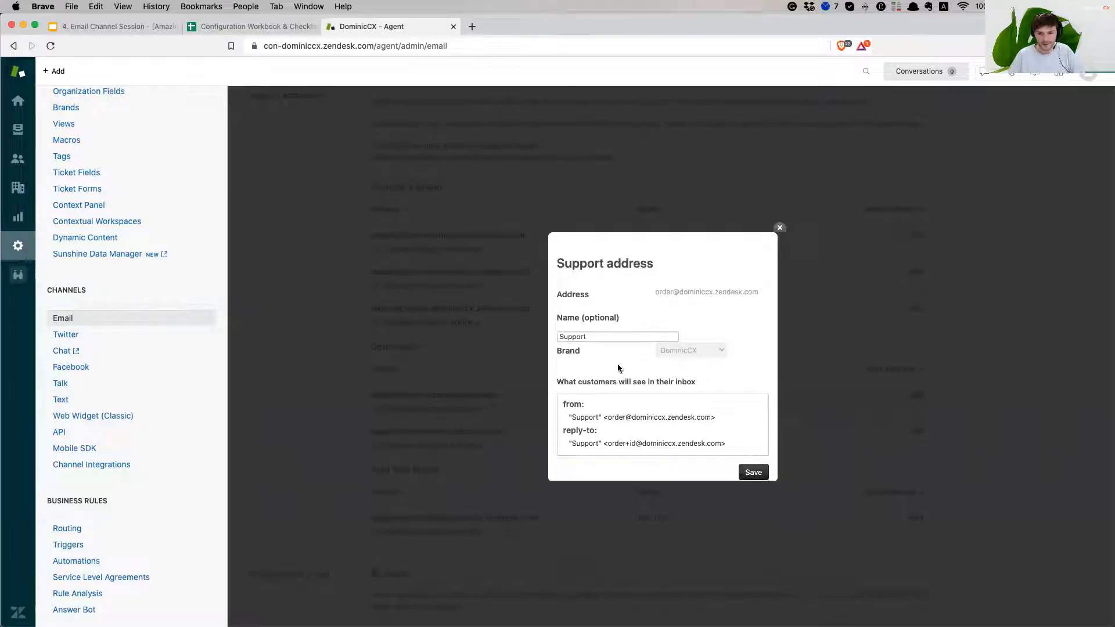
click(602, 335)
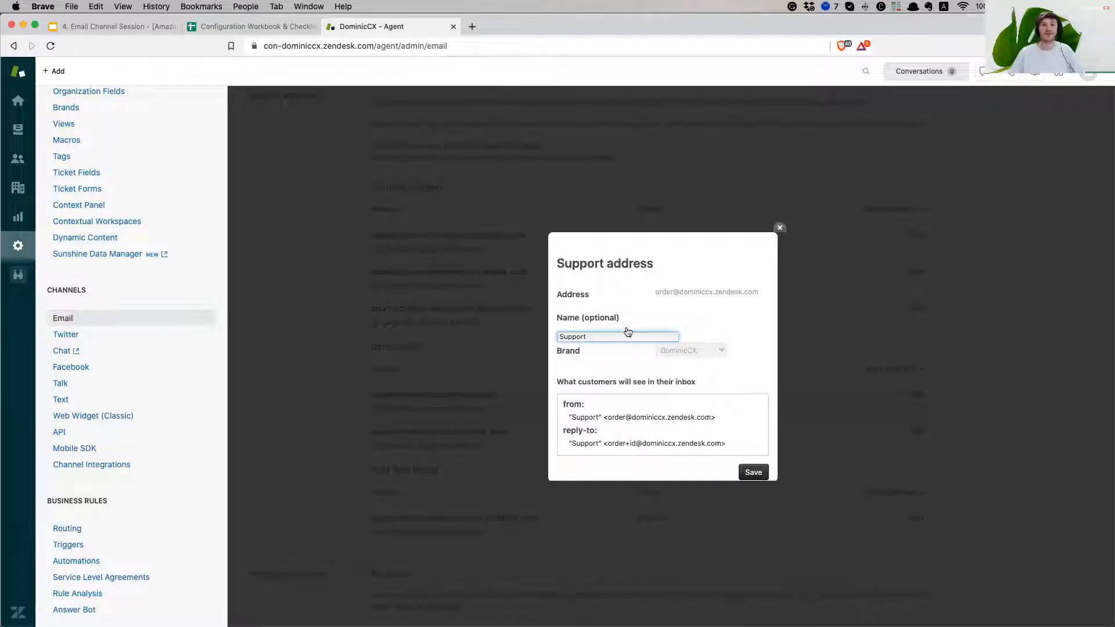
double_click(594, 337)
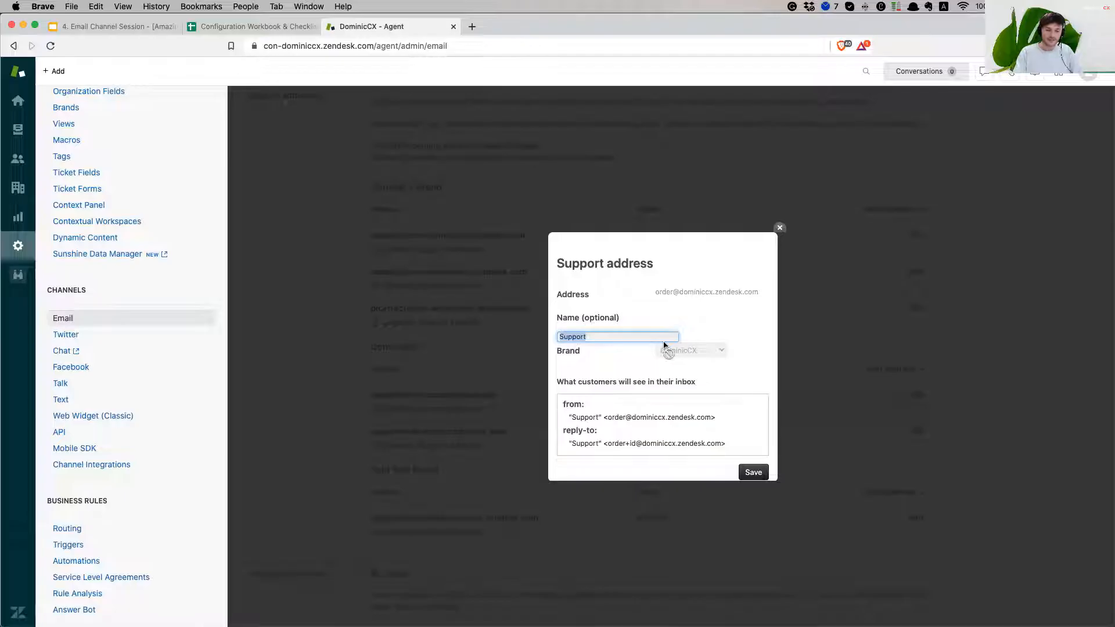
text(Customer Support)
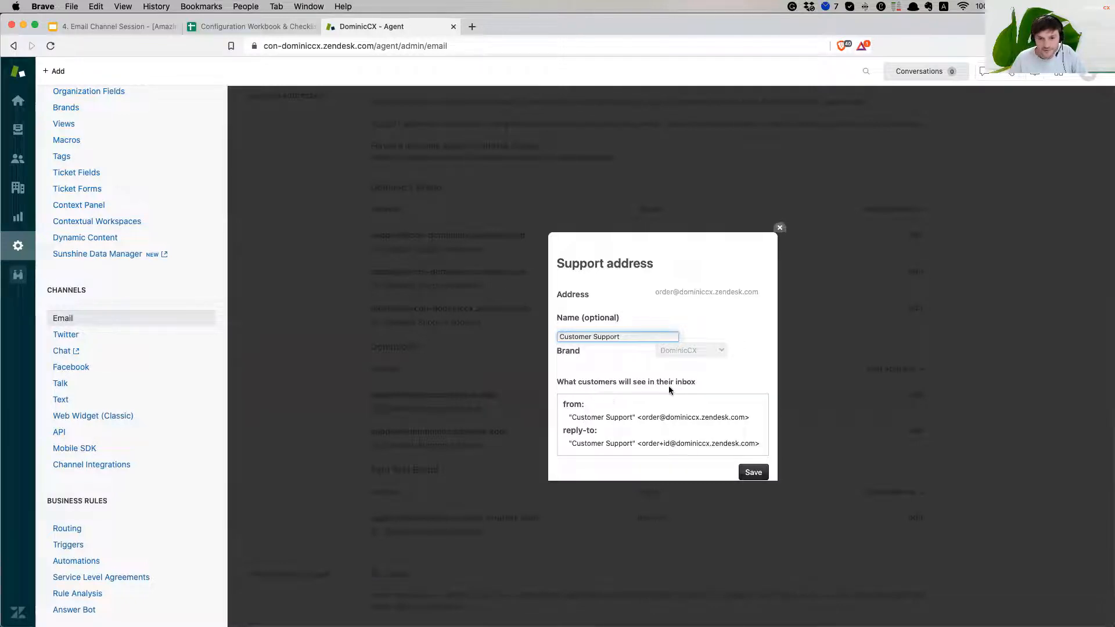
Check the sender name and reply-to address in the preview, then save
drag(571, 417, 637, 416)
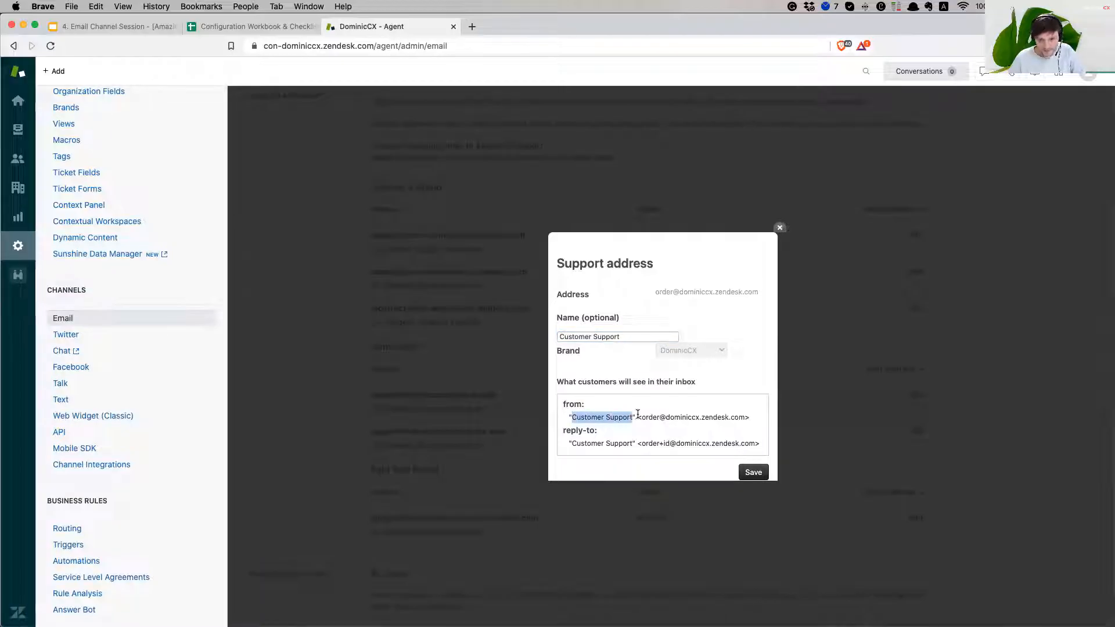
click(642, 417)
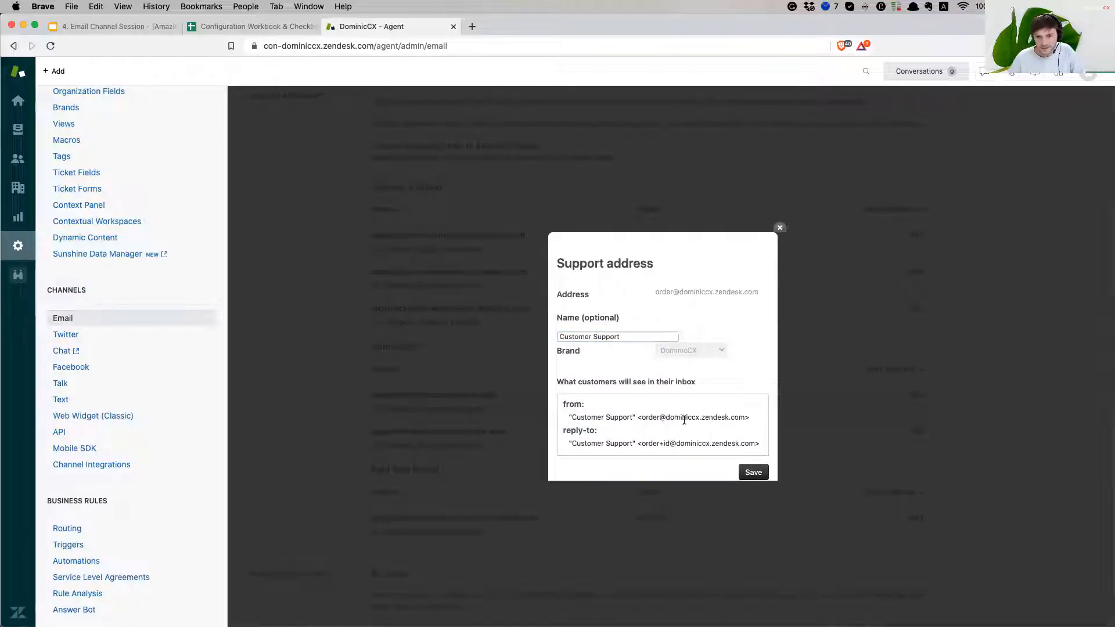
scroll(612, 433, down, 3)
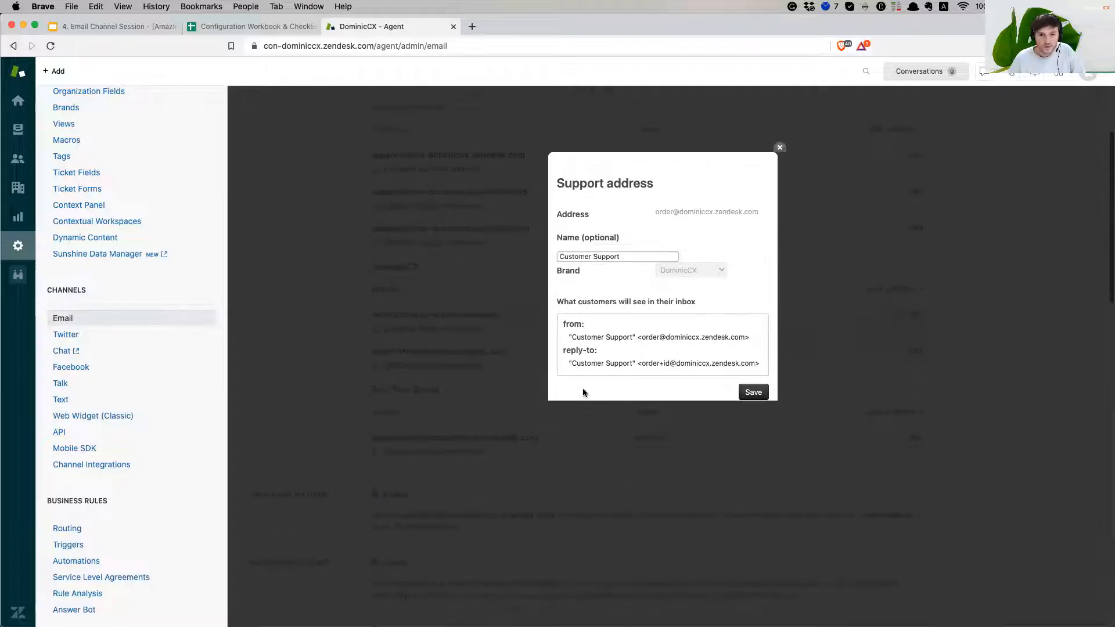
drag(580, 354, 671, 353)
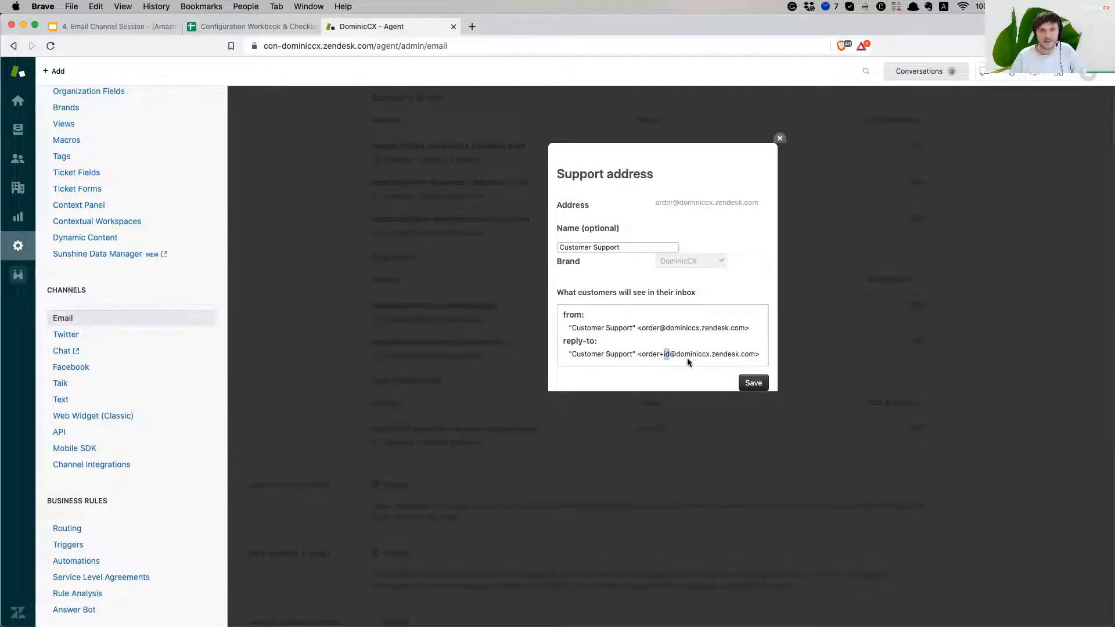
drag(676, 355, 669, 354)
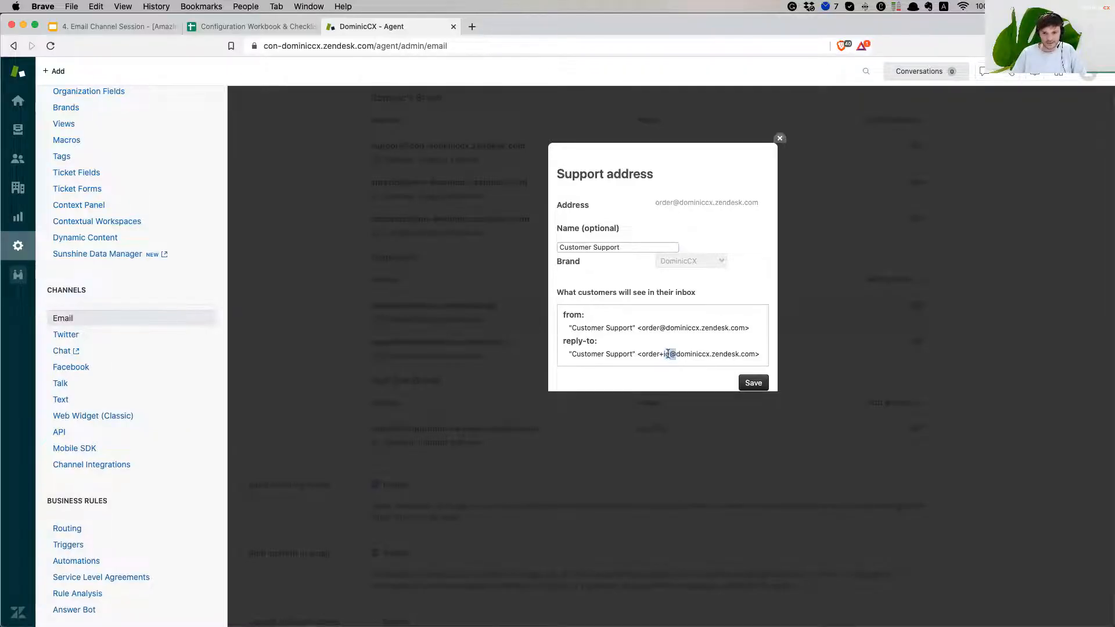
click(663, 354)
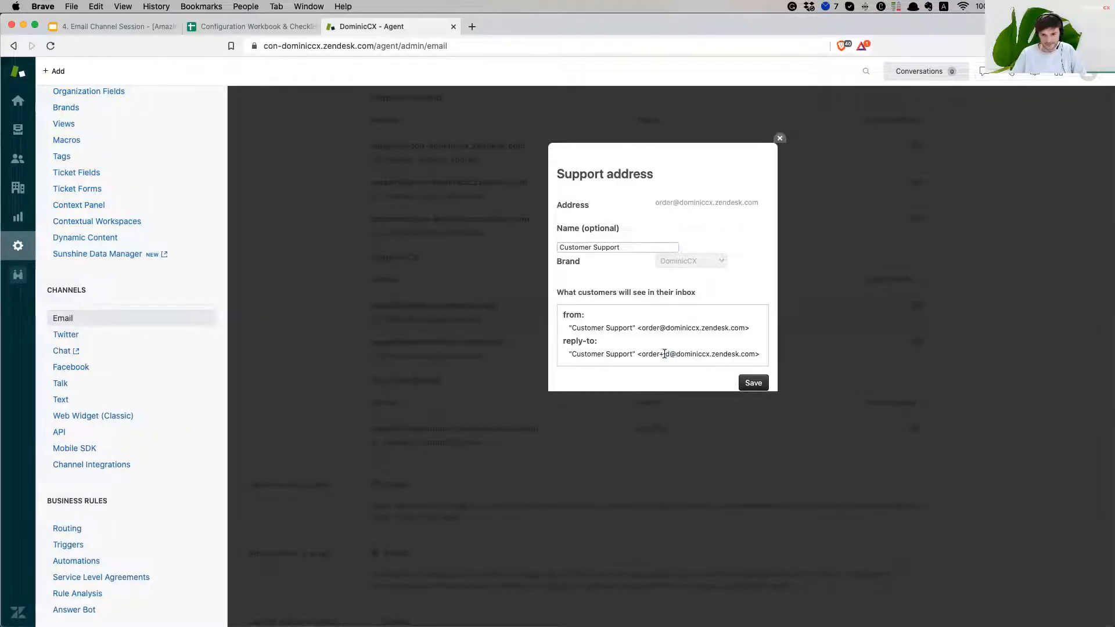
click(755, 382)
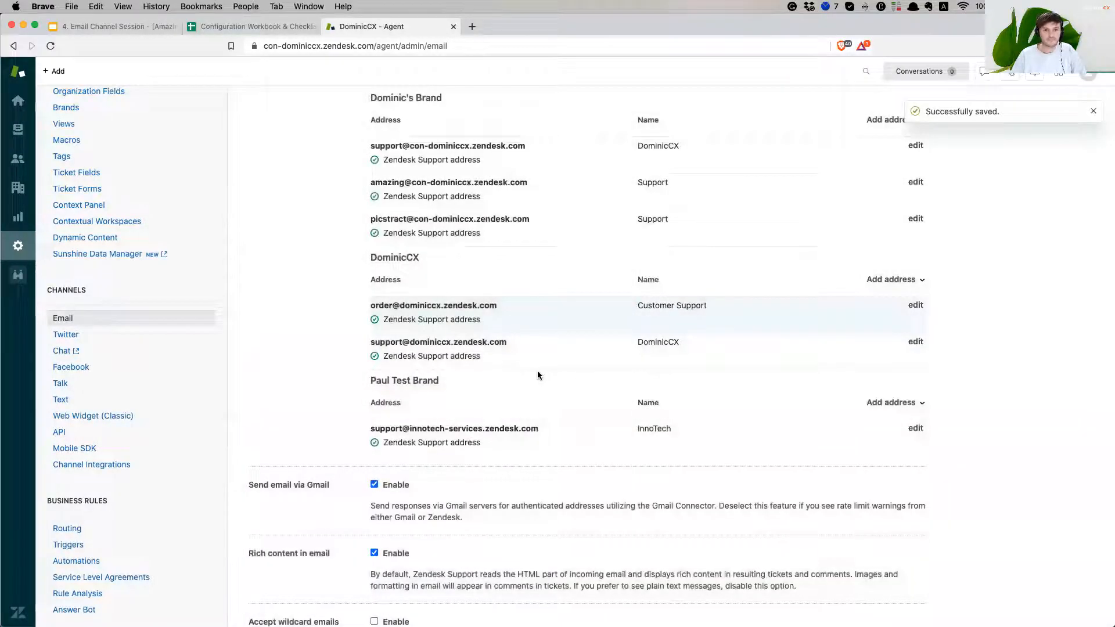
drag(653, 307, 698, 308)
click(699, 309)
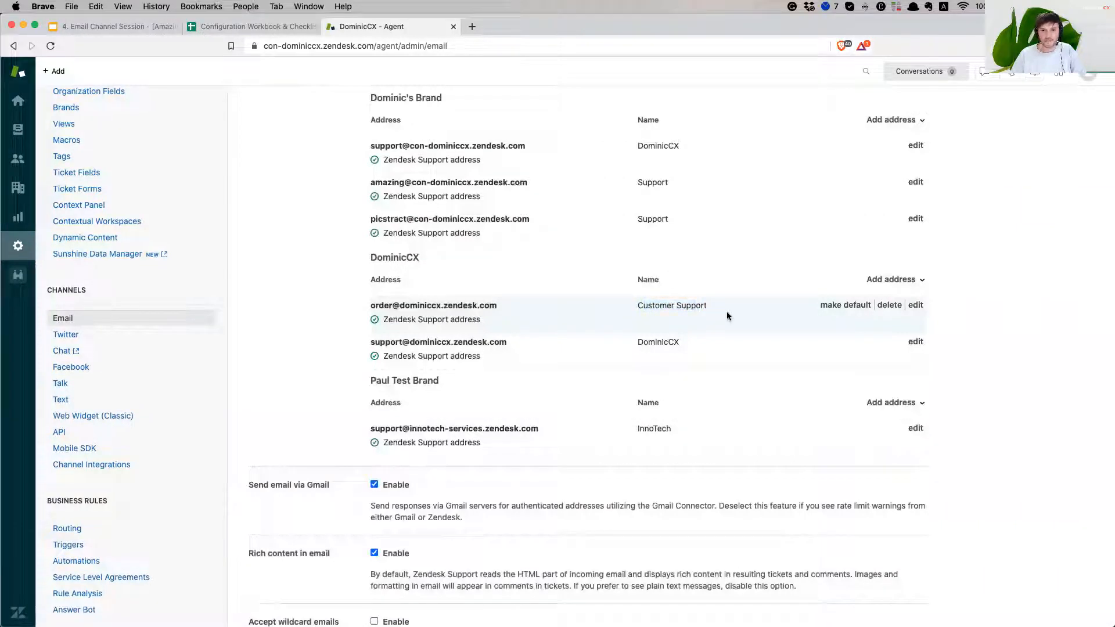
mouse_move(769, 323)
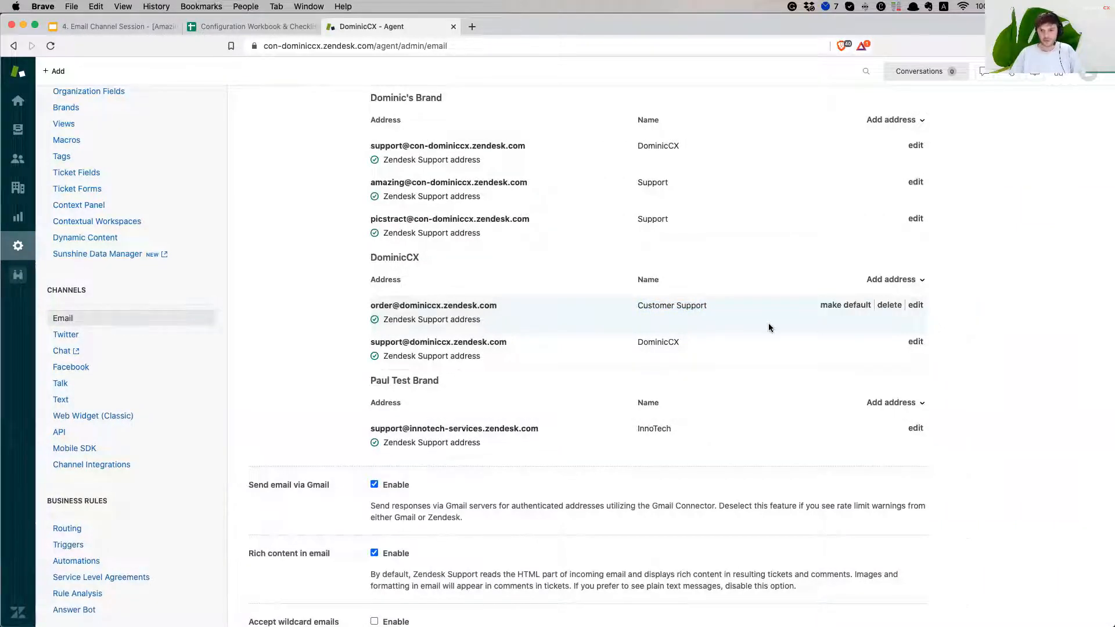
click(843, 306)
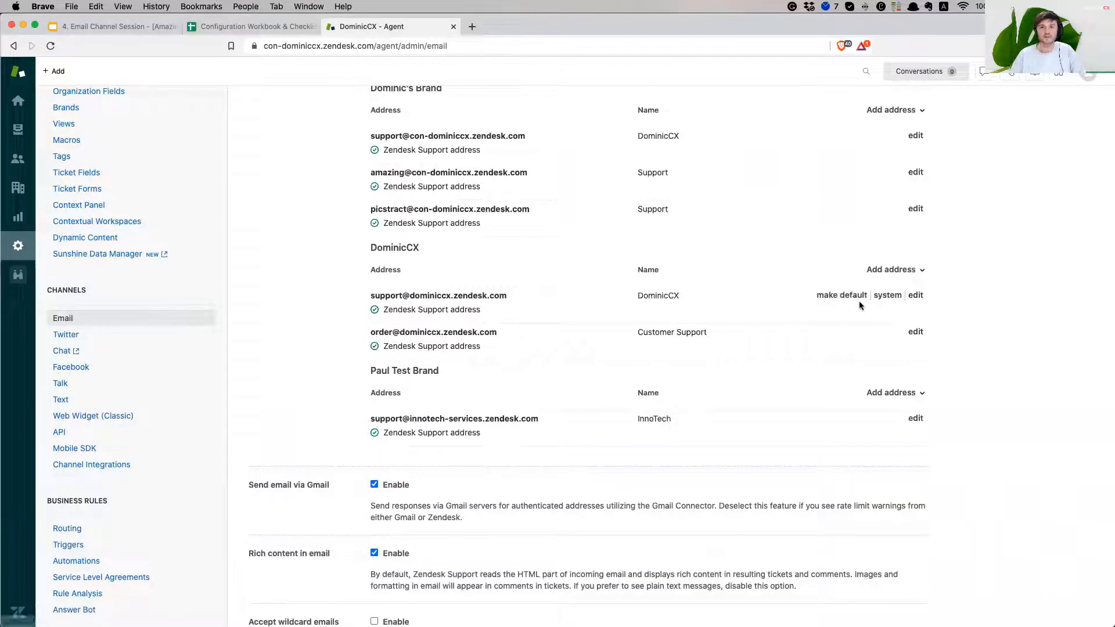
click(840, 296)
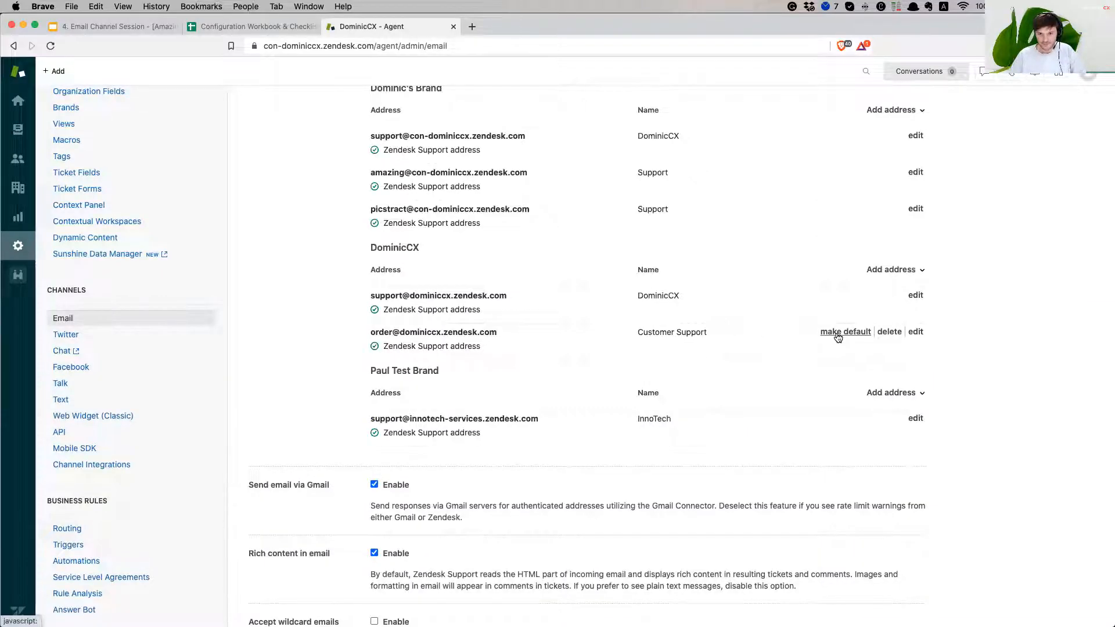
click(845, 333)
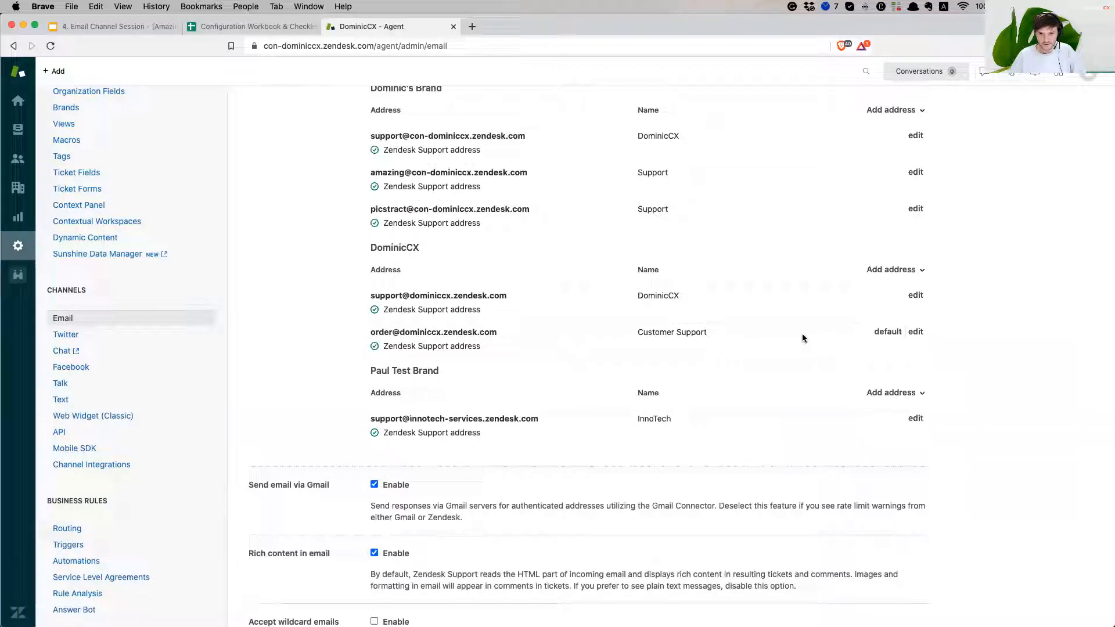
mouse_move(884, 337)
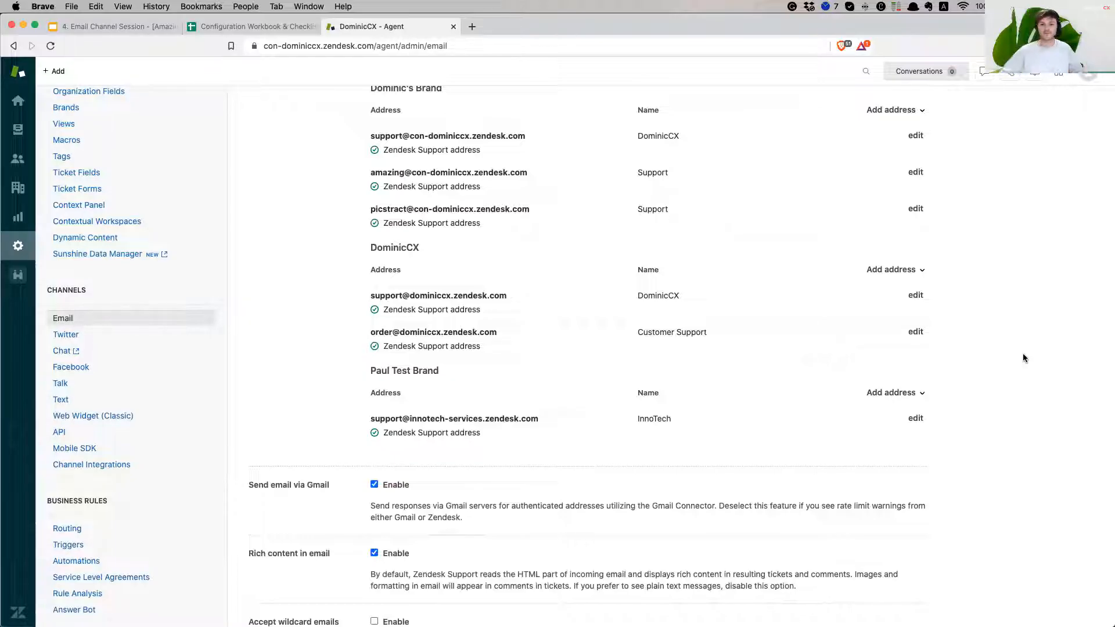
Open DominicCX's Add address dropdown listing external, Zendesk and other options
click(894, 270)
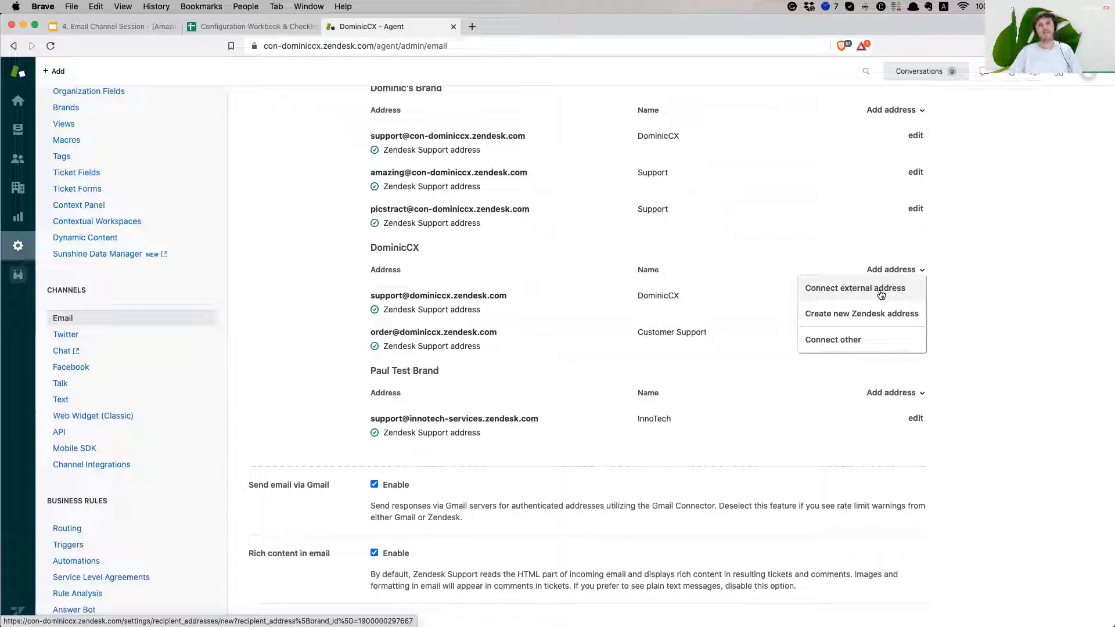
Connect an external address by entering the Gmail support address and submitting it
scroll(881, 295, up, 1)
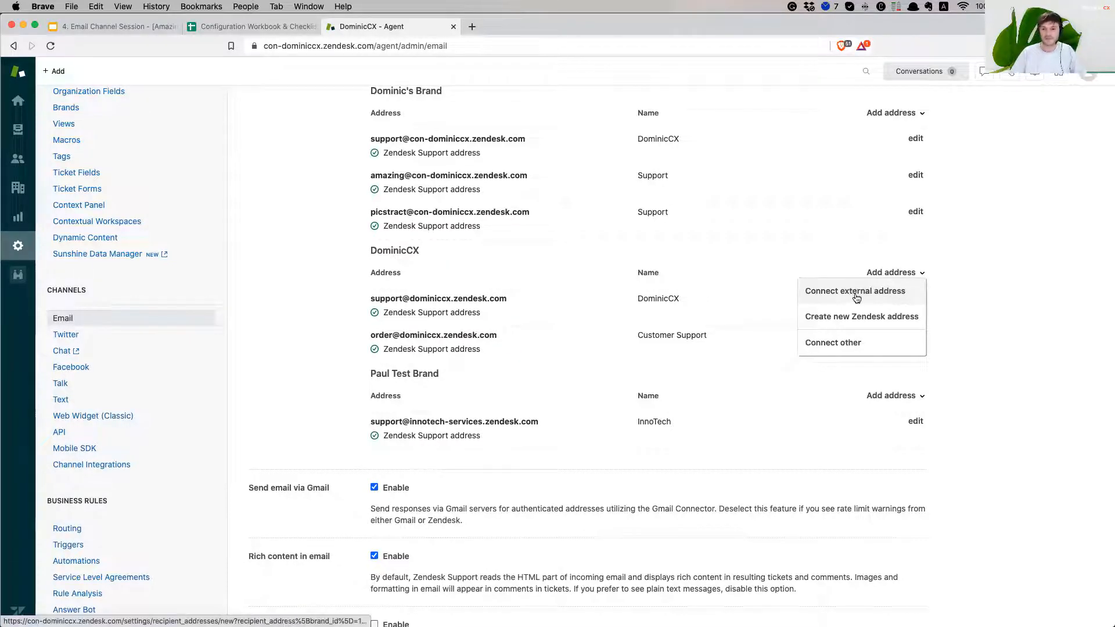
click(854, 295)
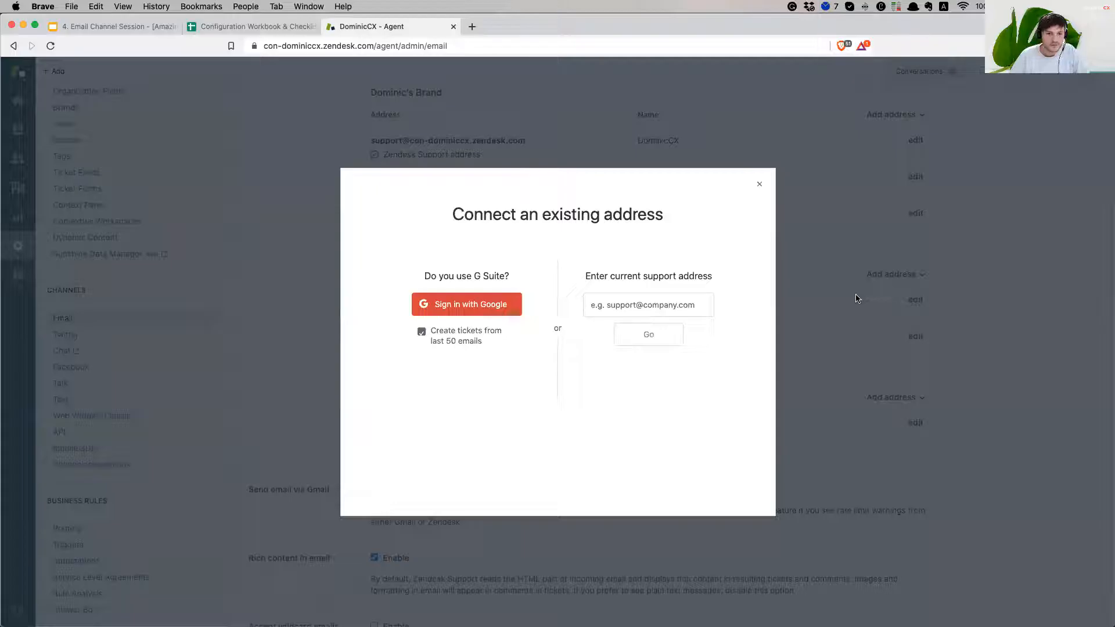
click(655, 305)
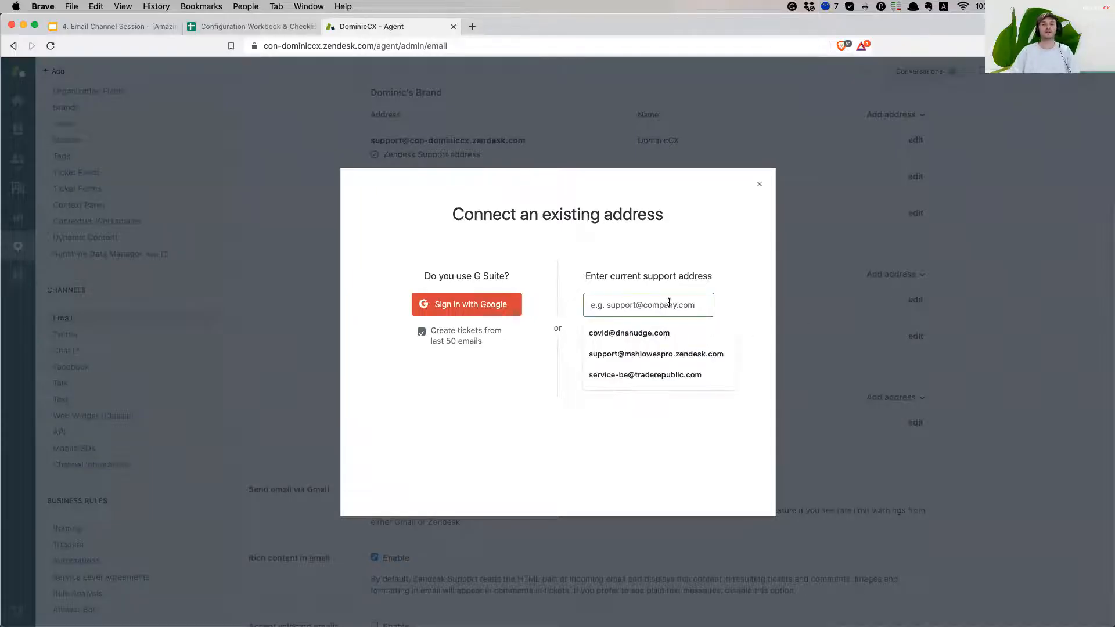
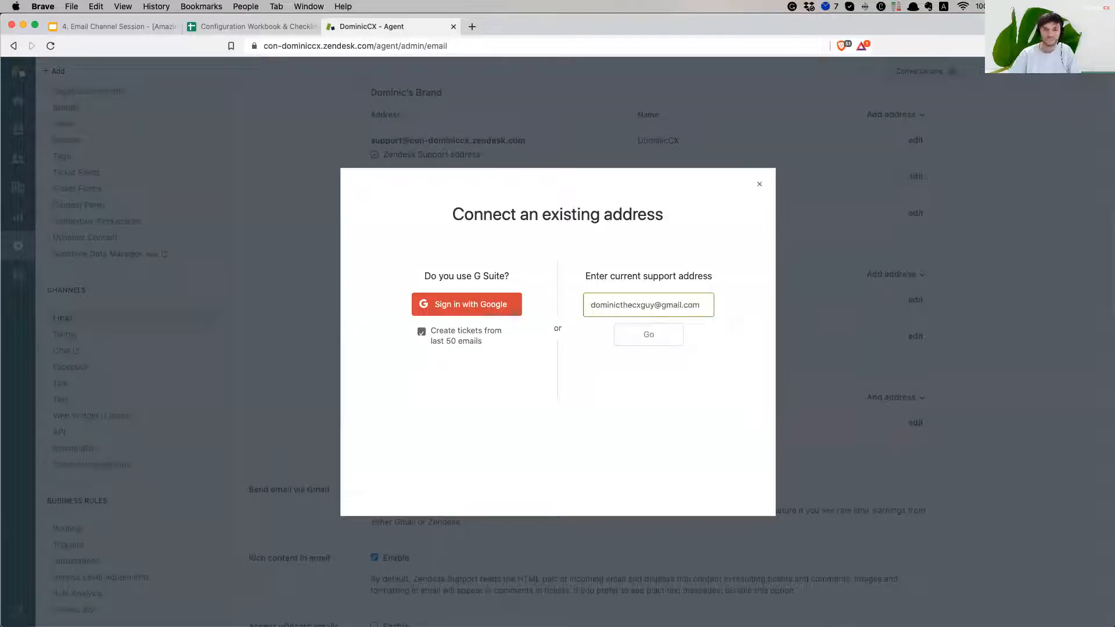
double_click(597, 306)
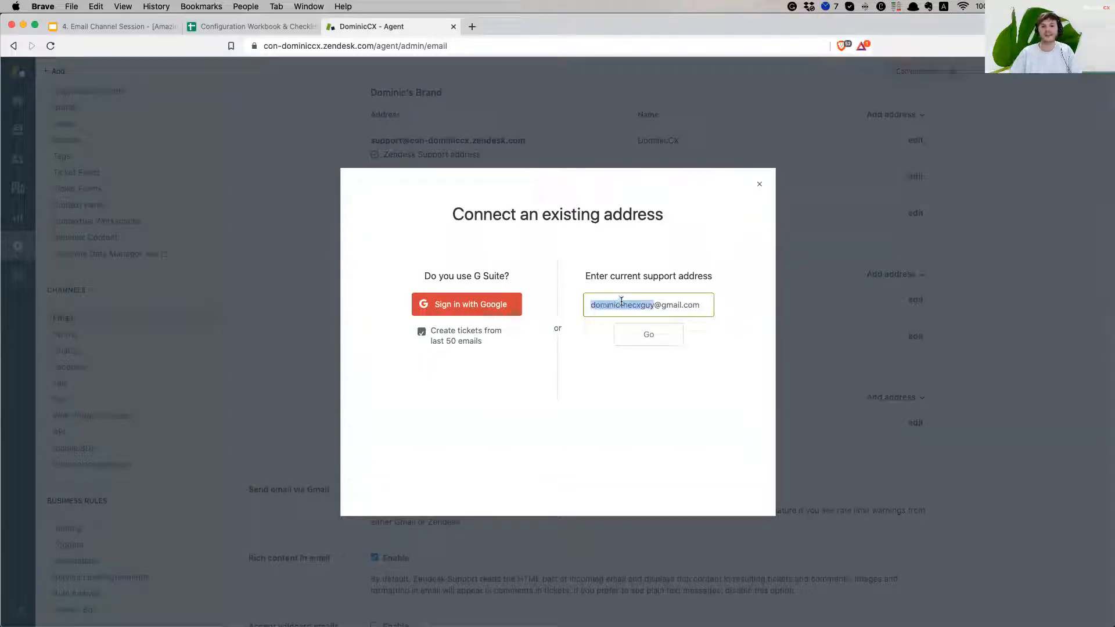
click(676, 303)
drag(701, 304, 525, 307)
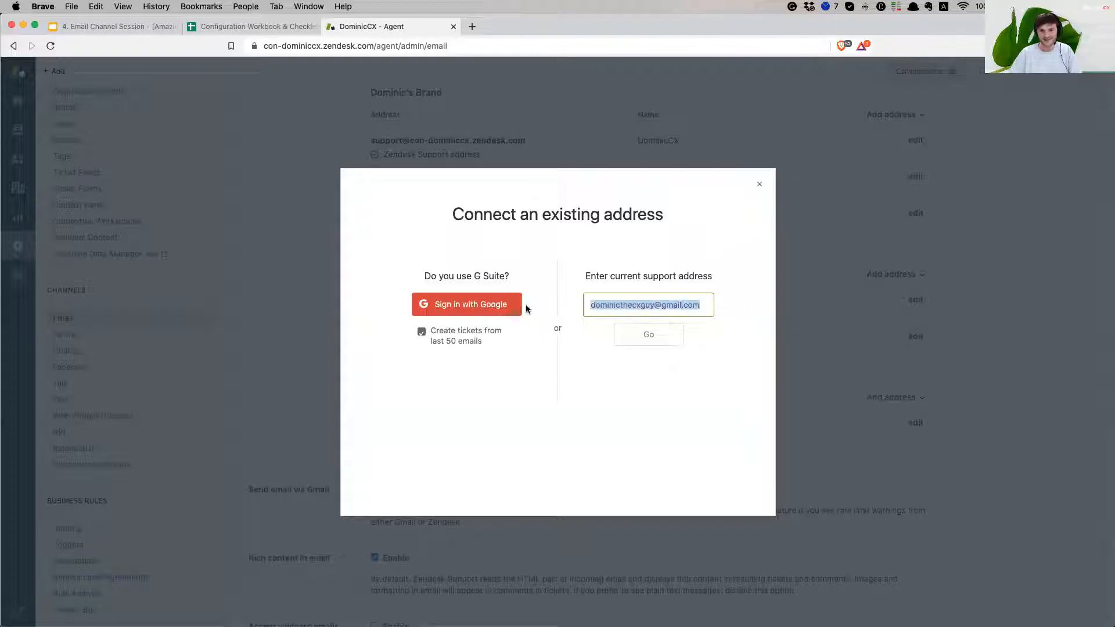
click(641, 308)
drag(701, 305, 573, 309)
click(621, 306)
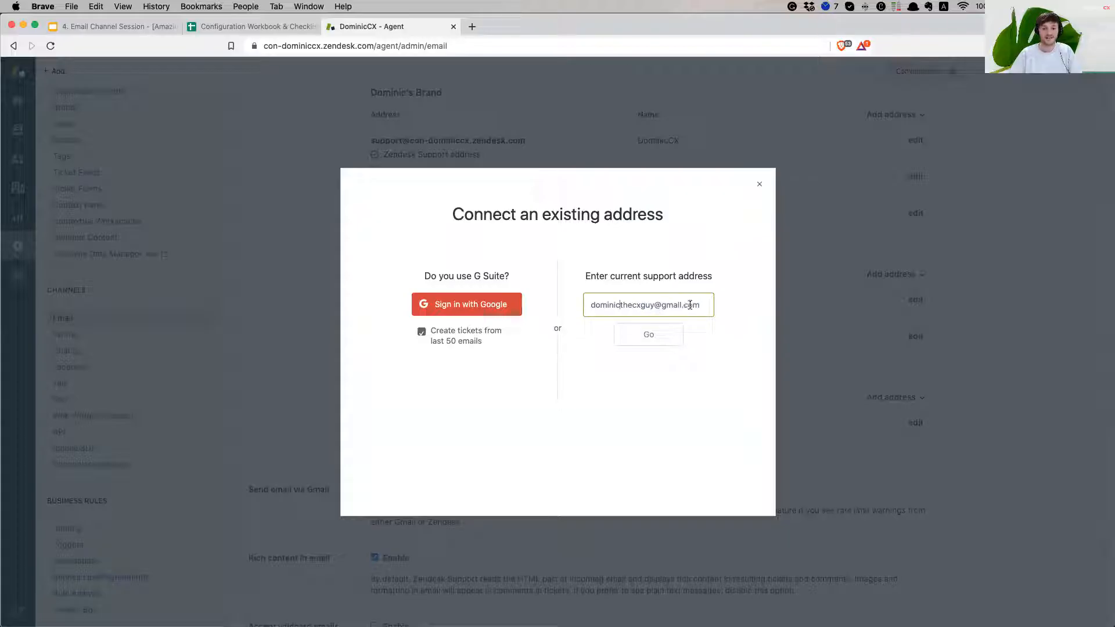
click(662, 336)
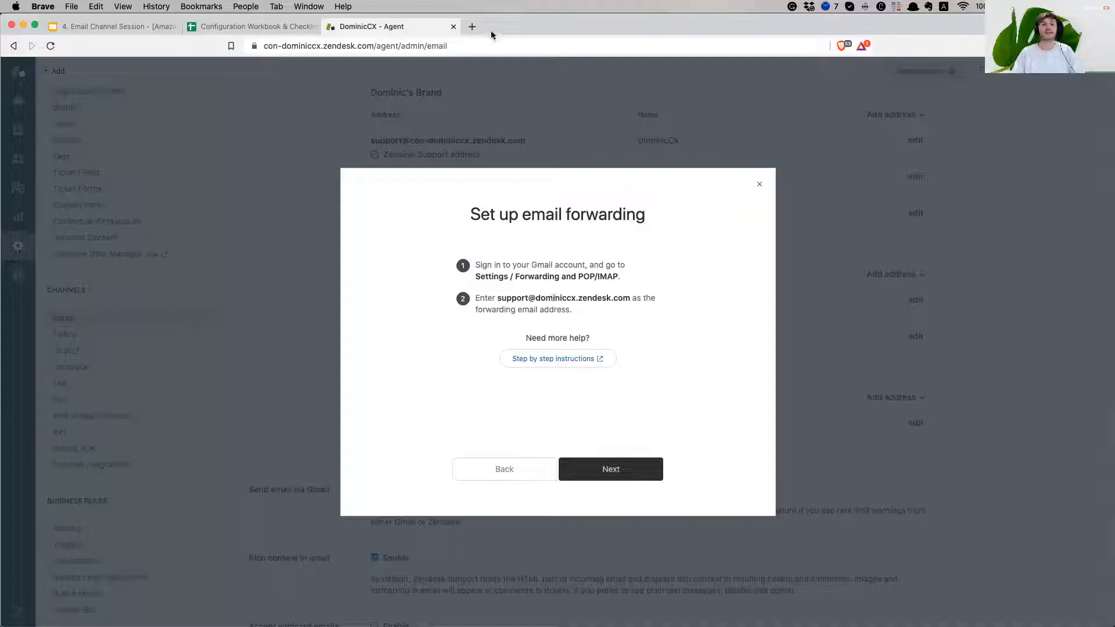
Open Gmail in a new tab, signed into the account being connected
click(473, 26)
text(gmail.com)
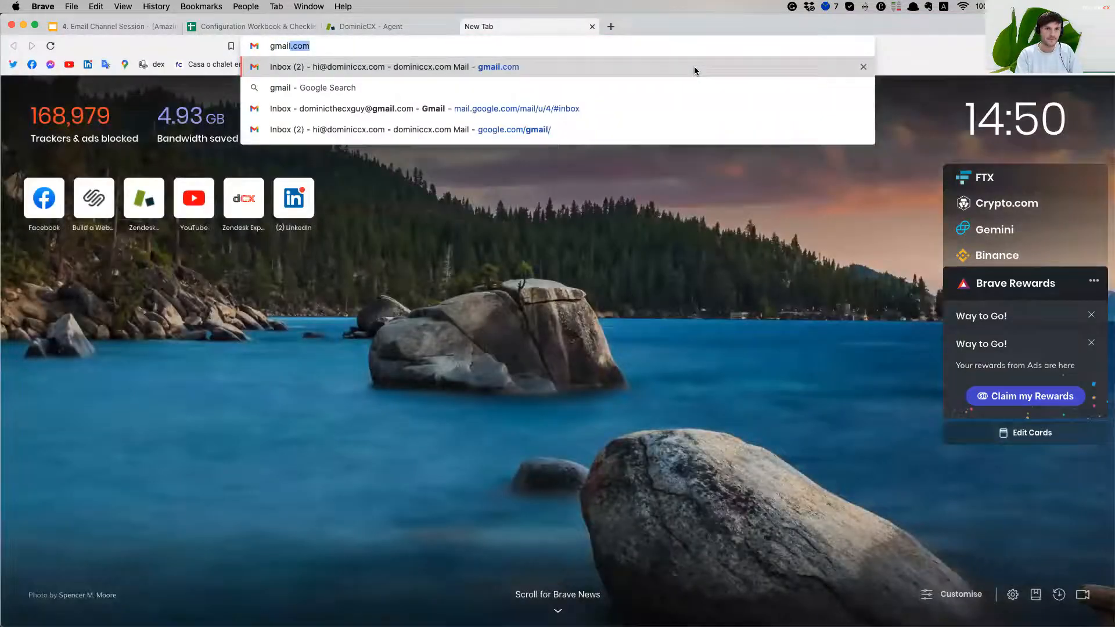
key(Return)
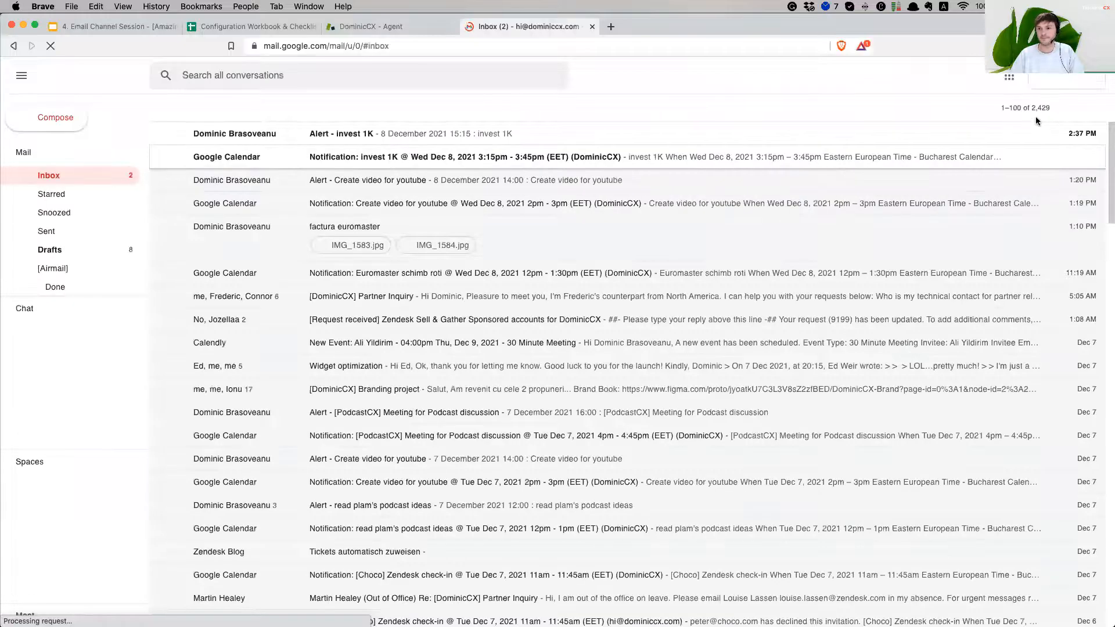
click(1072, 79)
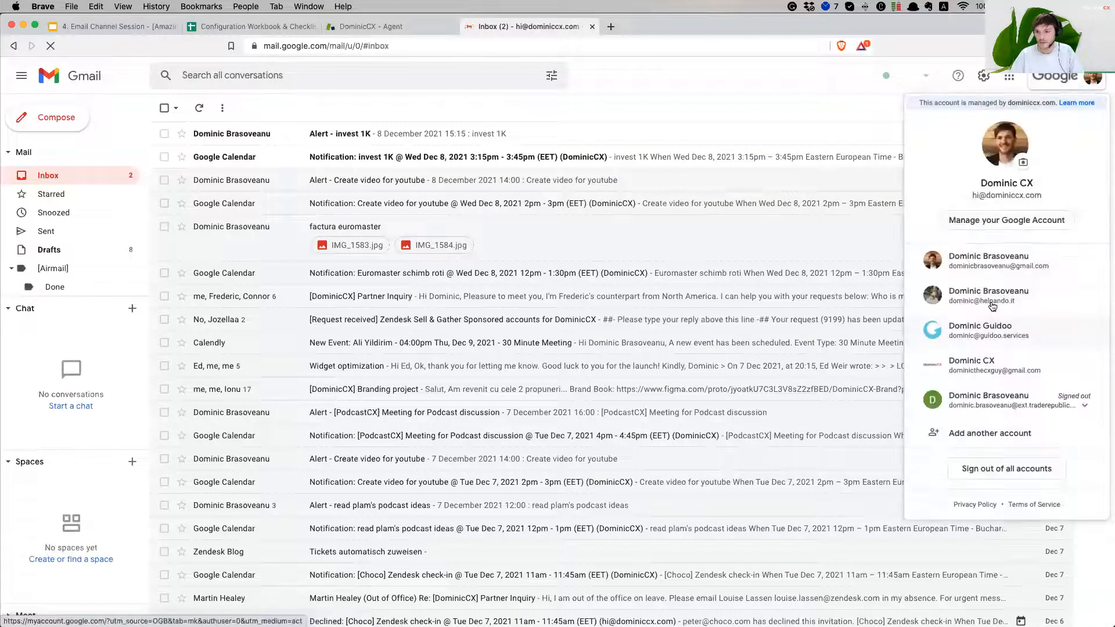
click(998, 373)
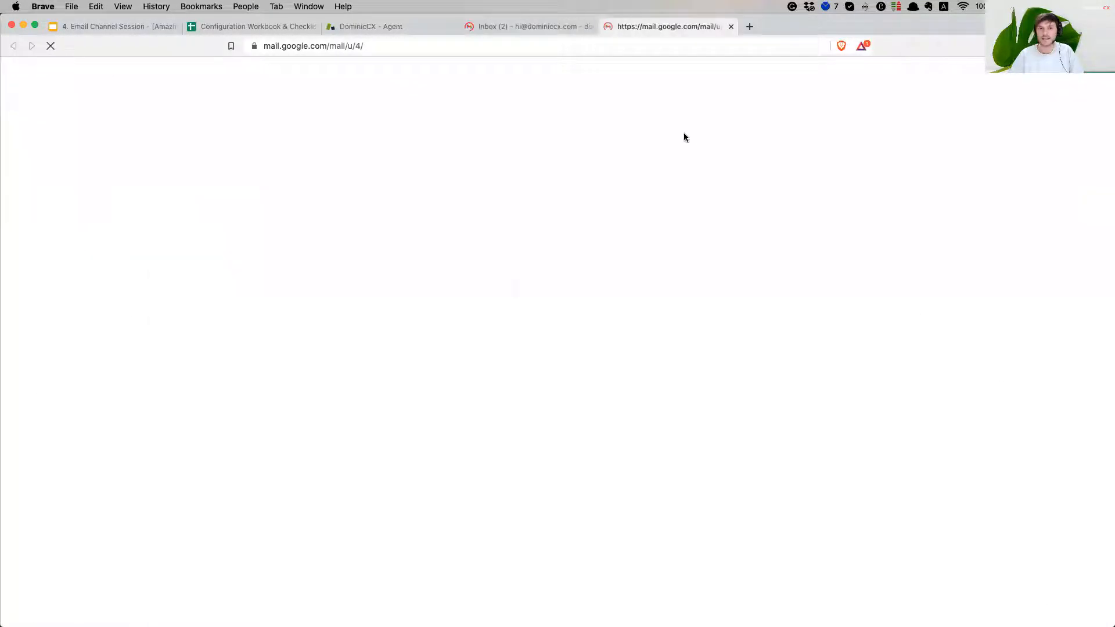
drag(568, 31, 511, 29)
click(730, 27)
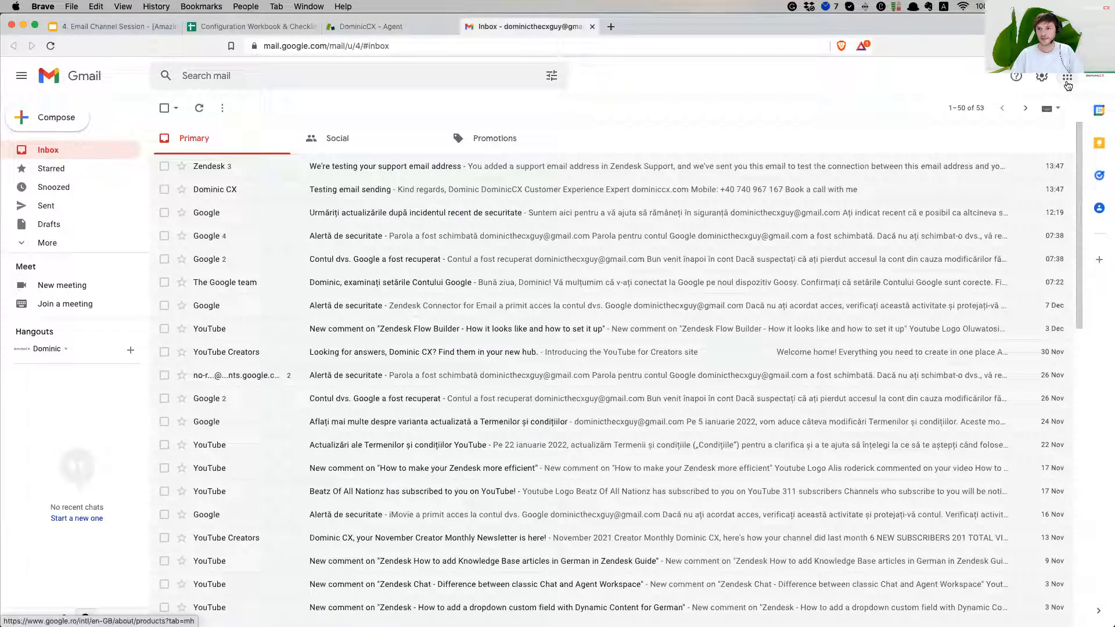
Open Gmail's full settings on the Forwarding and POP/IMAP tab
click(1043, 80)
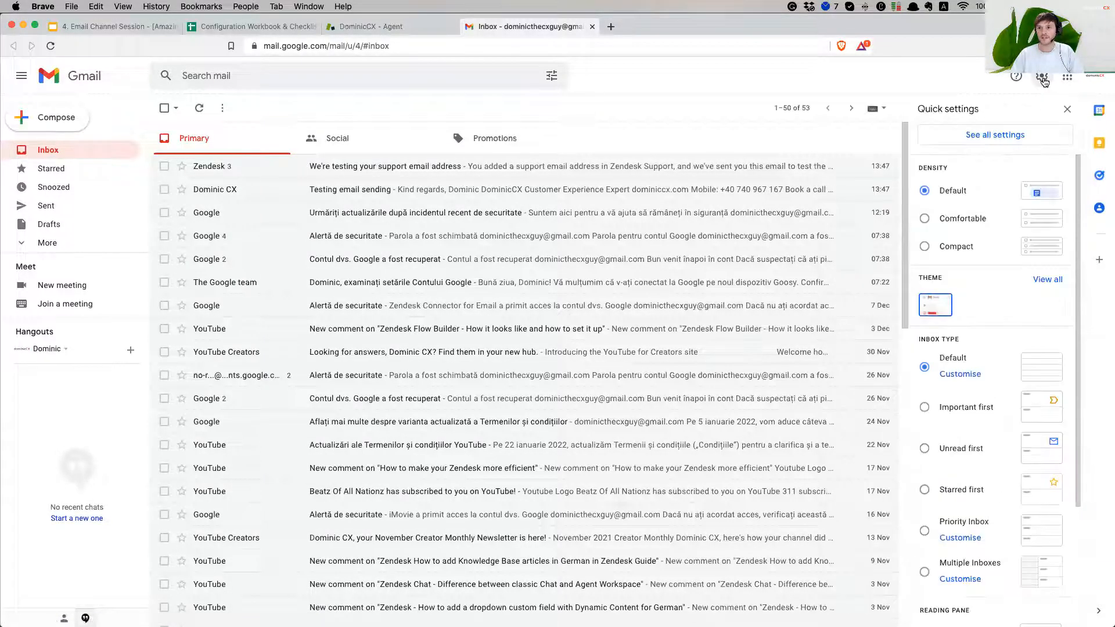
click(1007, 142)
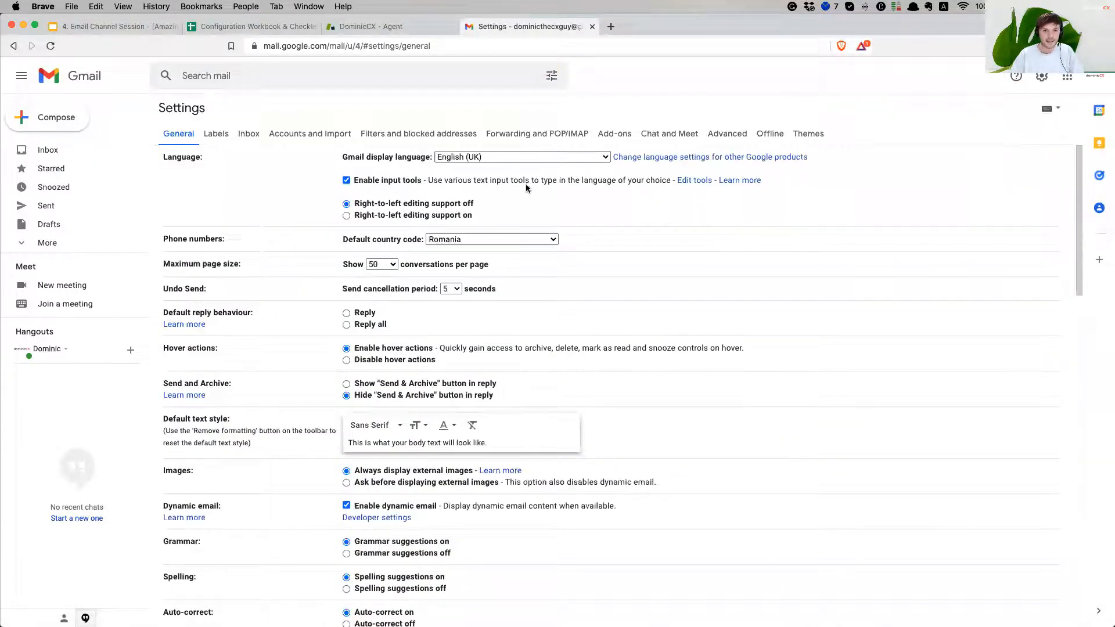
click(564, 137)
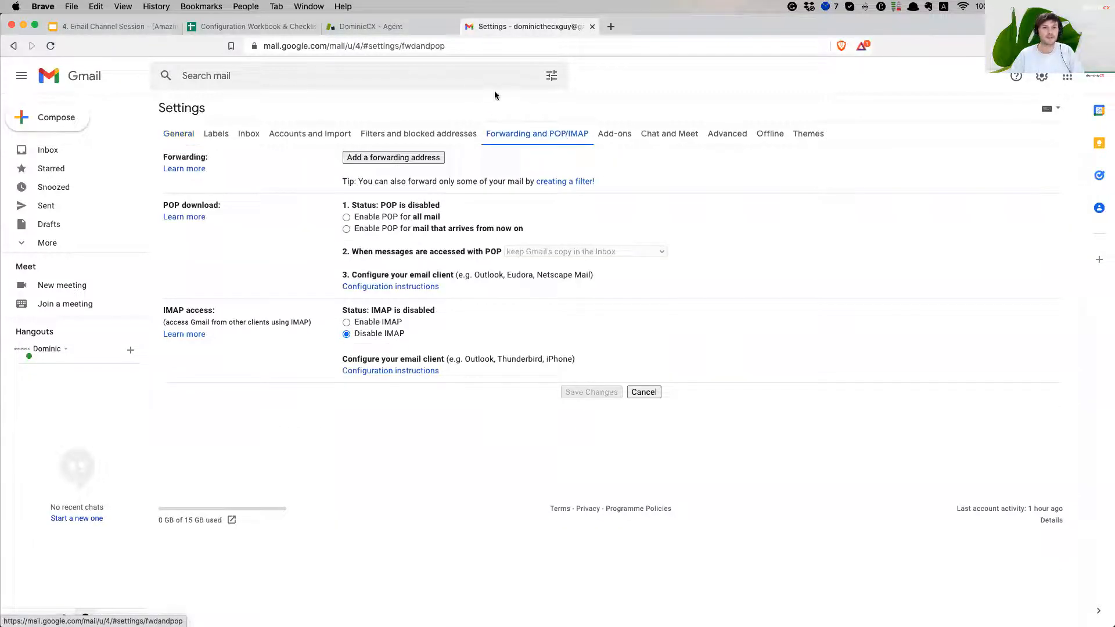
click(383, 26)
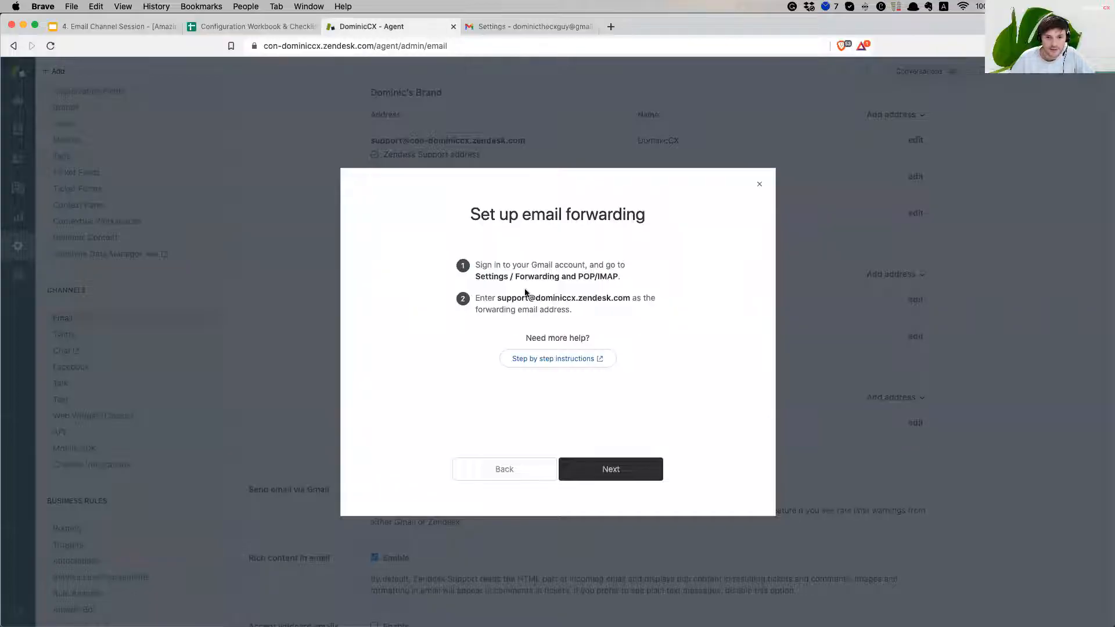
drag(481, 277, 611, 277)
click(589, 276)
click(611, 277)
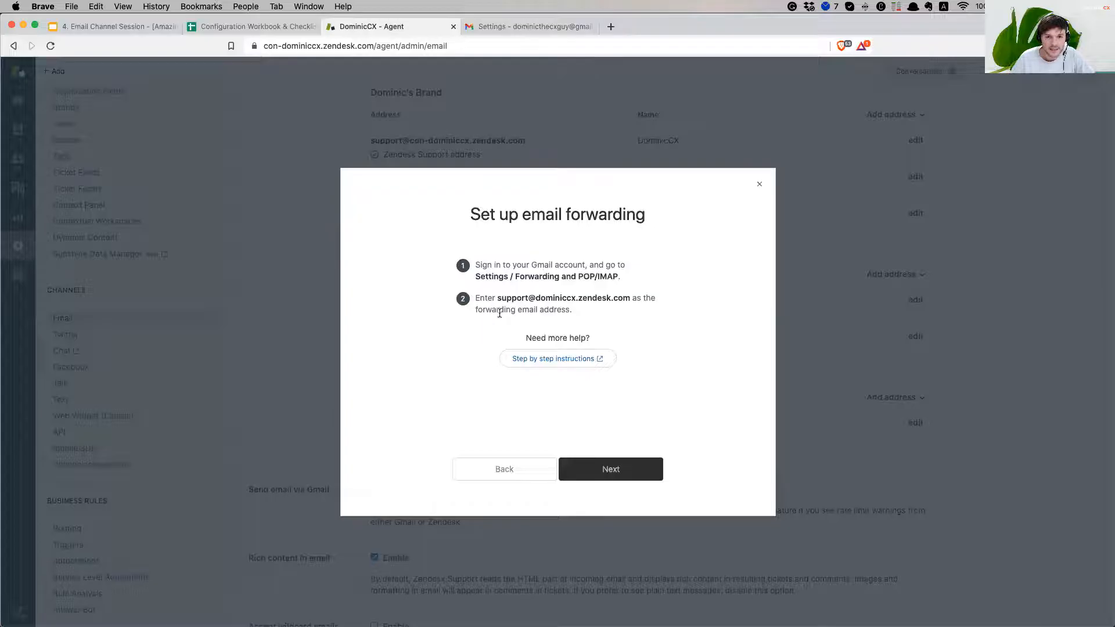
drag(499, 299, 627, 297)
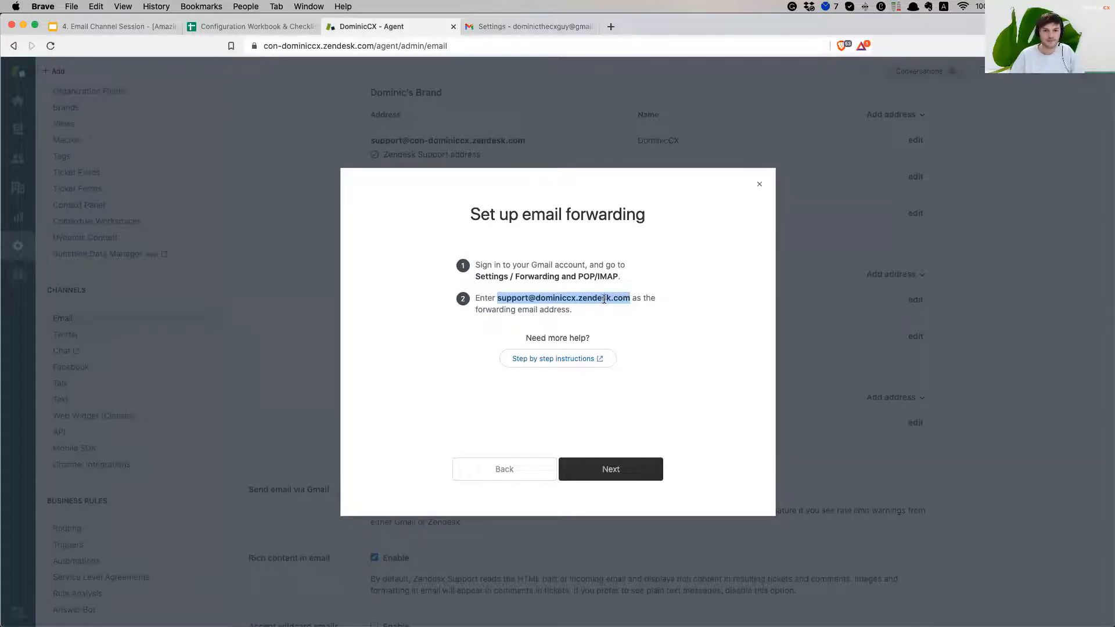
right_click(607, 299)
click(623, 324)
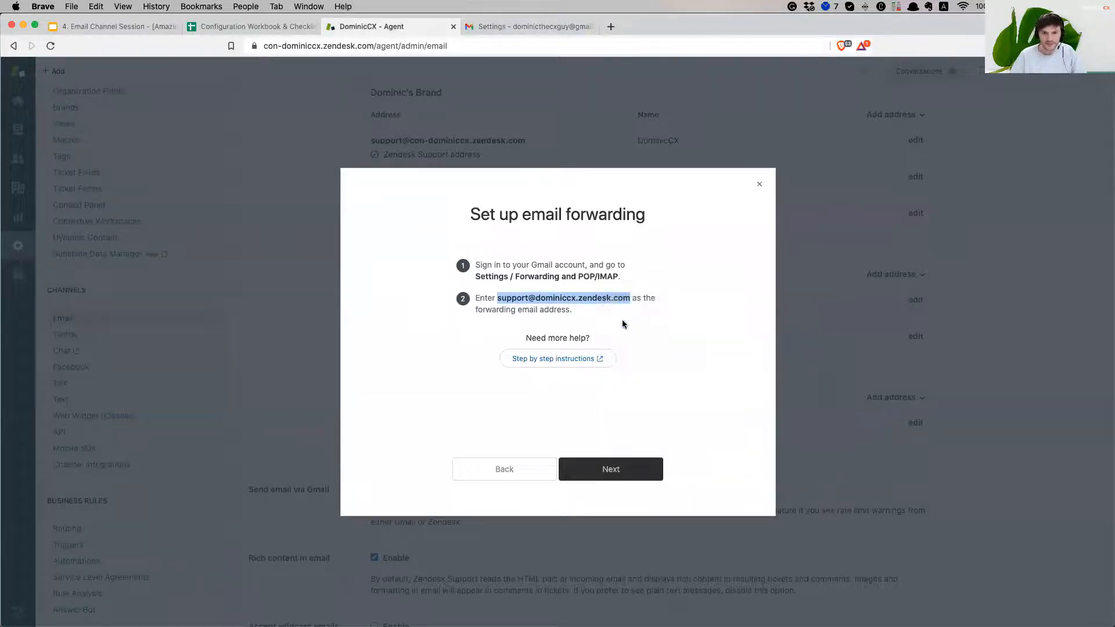
click(600, 307)
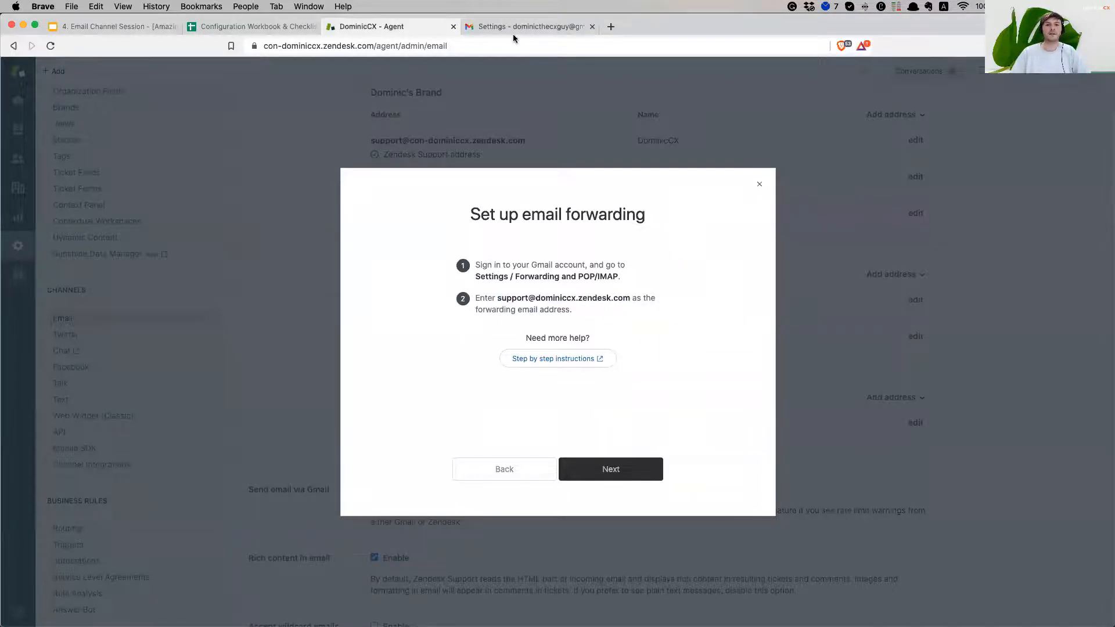
click(514, 29)
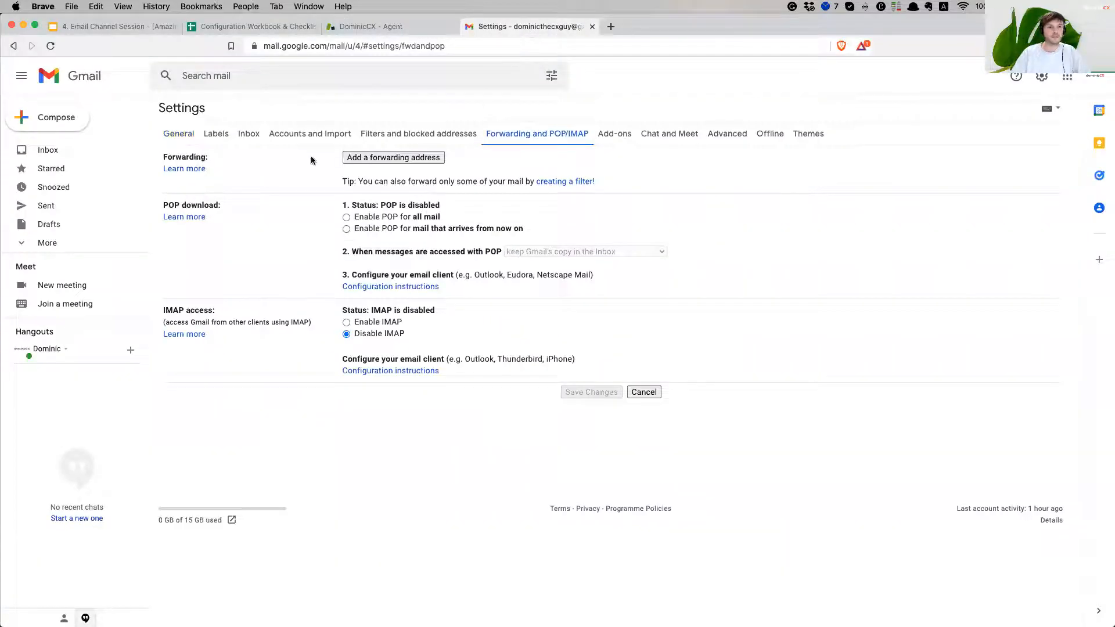
click(399, 160)
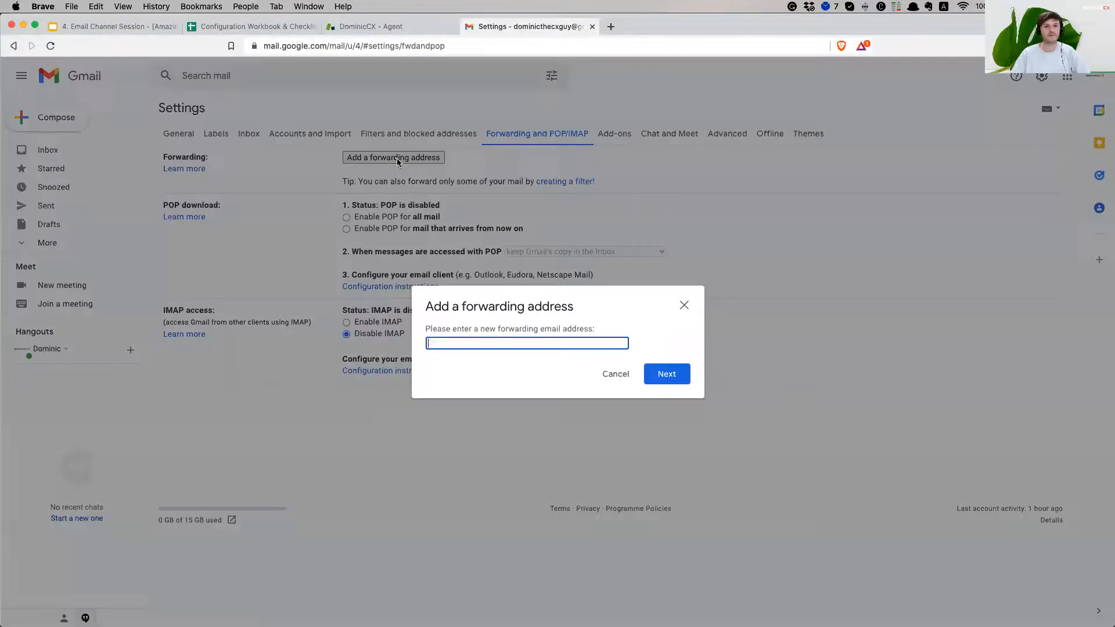
right_click(471, 344)
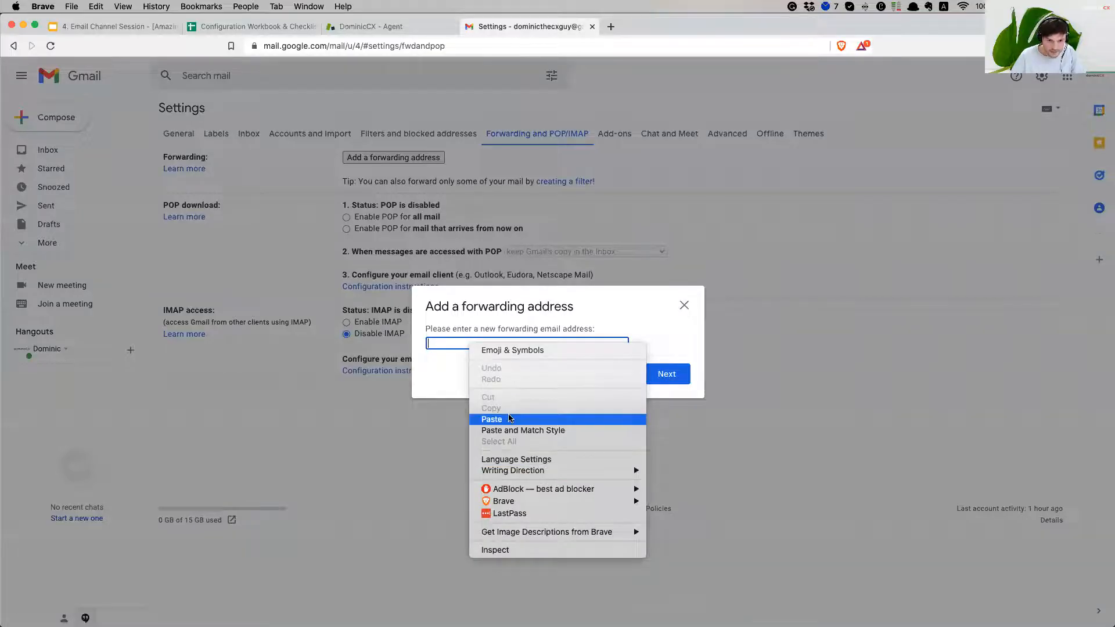
click(491, 420)
click(666, 373)
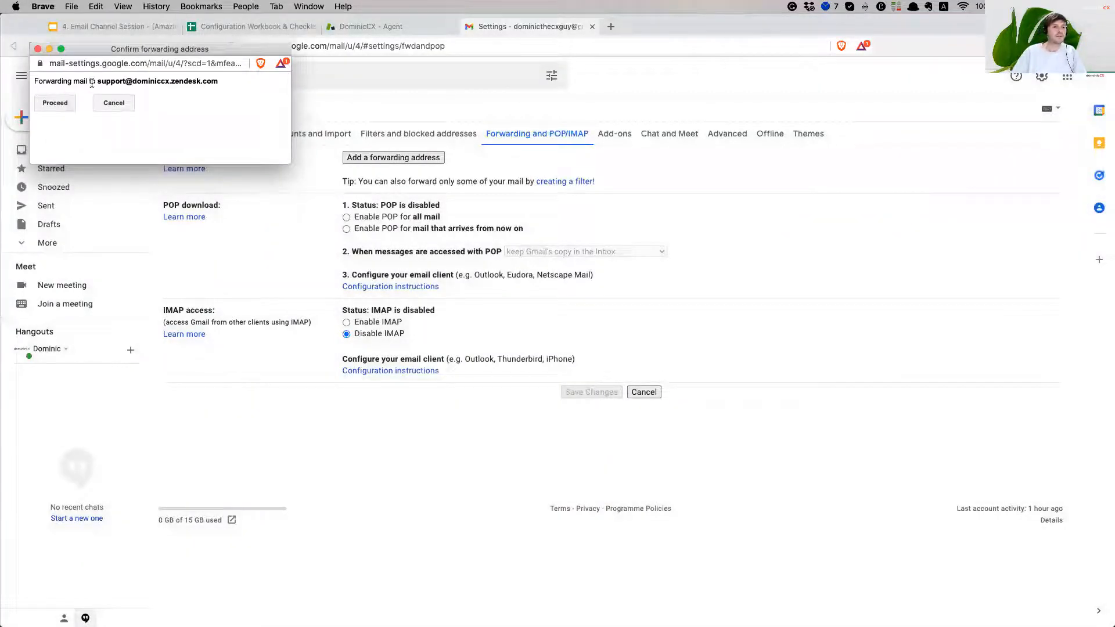
click(53, 105)
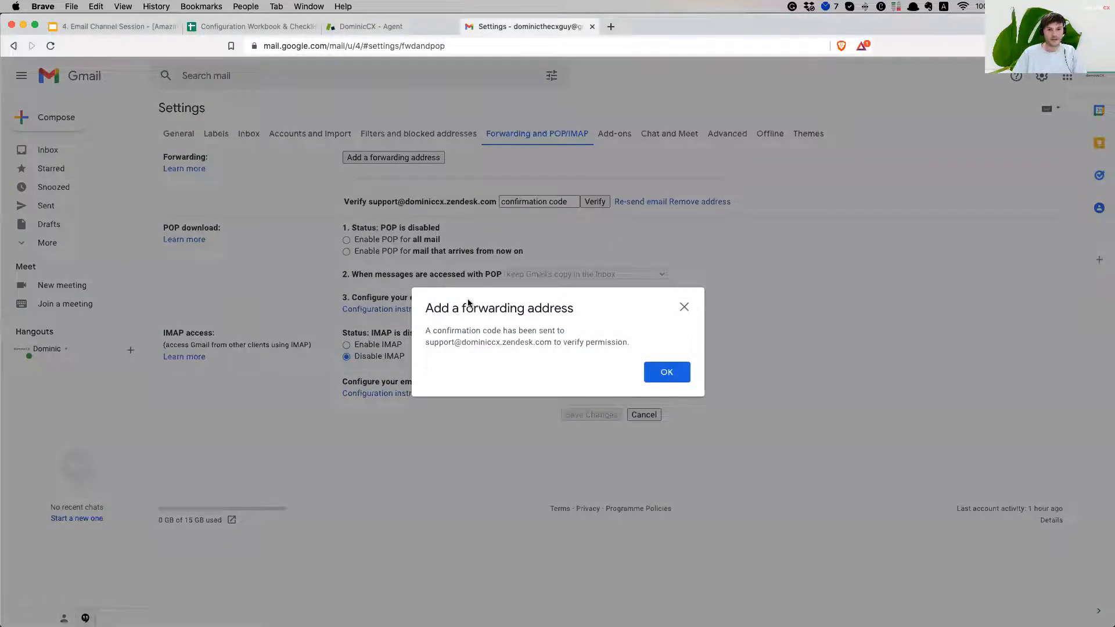
Dismiss the confirmation-code notice and review the pending forwarding verification
drag(437, 331, 566, 332)
drag(440, 343, 616, 344)
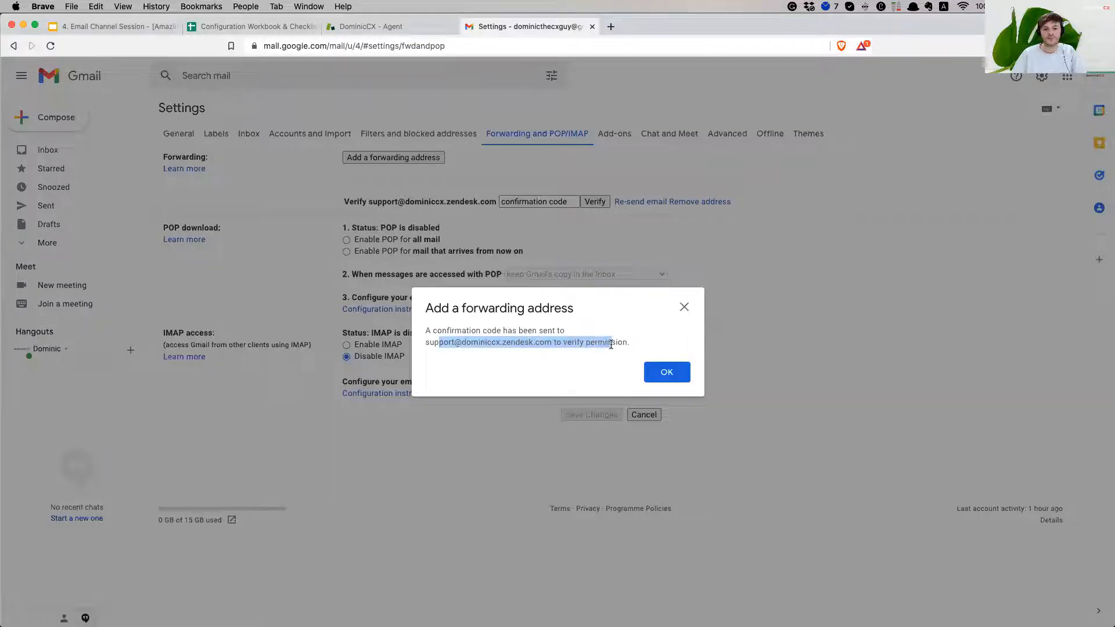
click(617, 343)
click(677, 375)
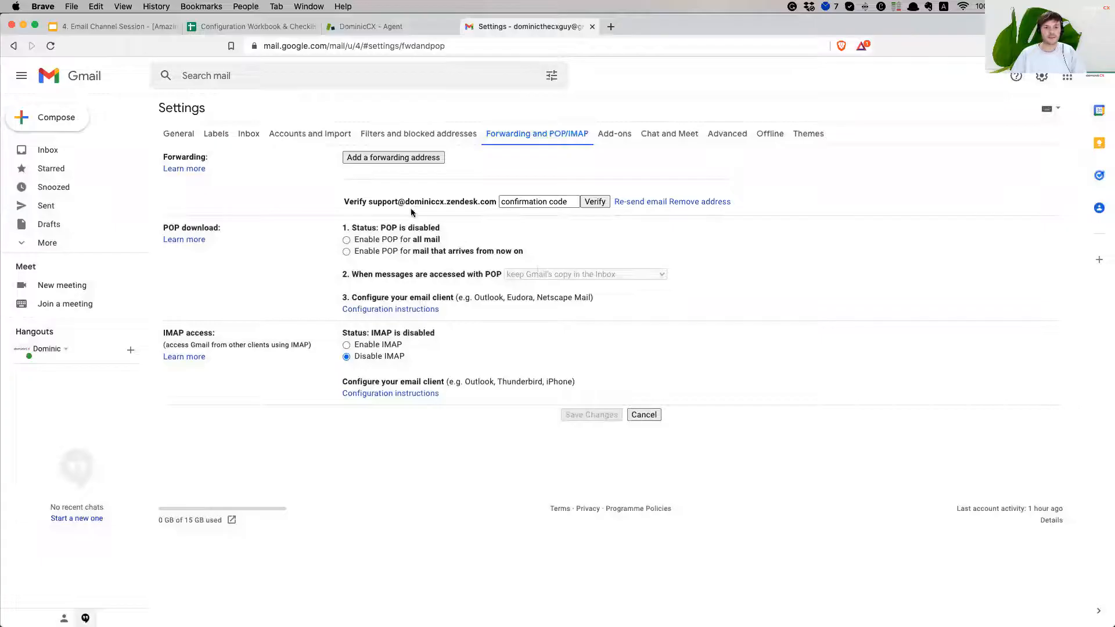
drag(344, 202, 494, 202)
click(692, 235)
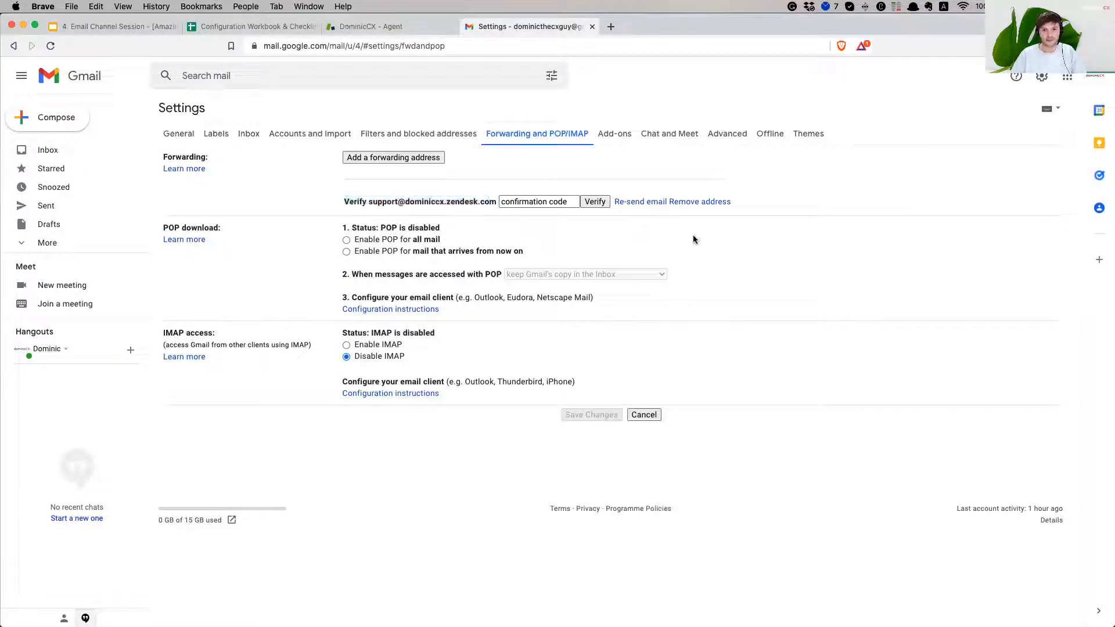
click(393, 28)
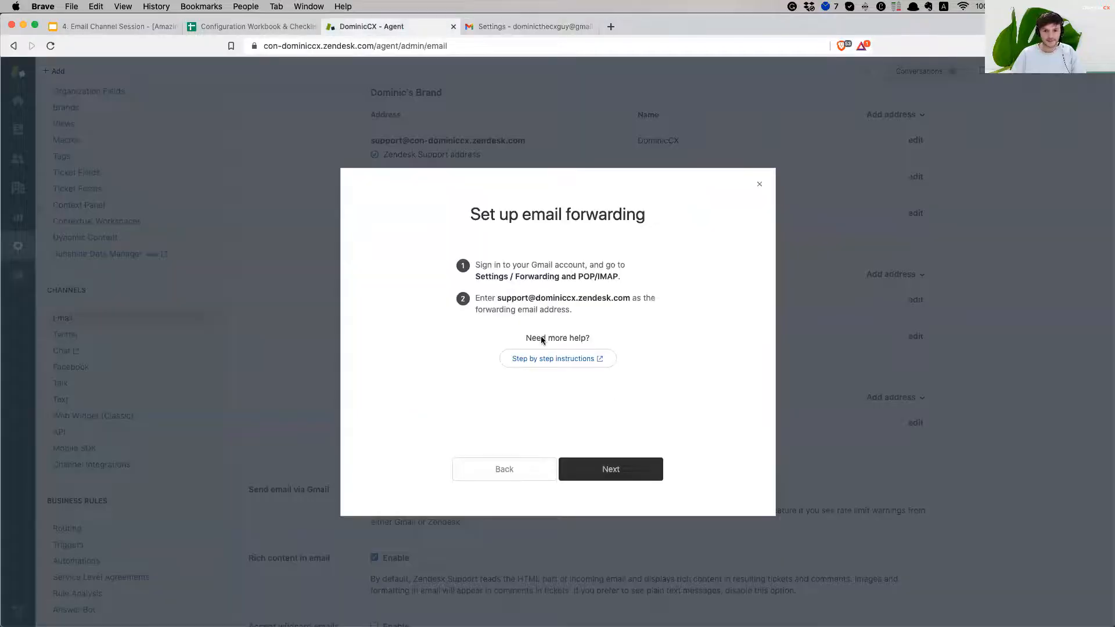
Advance Zendesk to the final setup step, copy the verification code, and return to Gmail's Forwarding and POP/IMAP settings
click(635, 474)
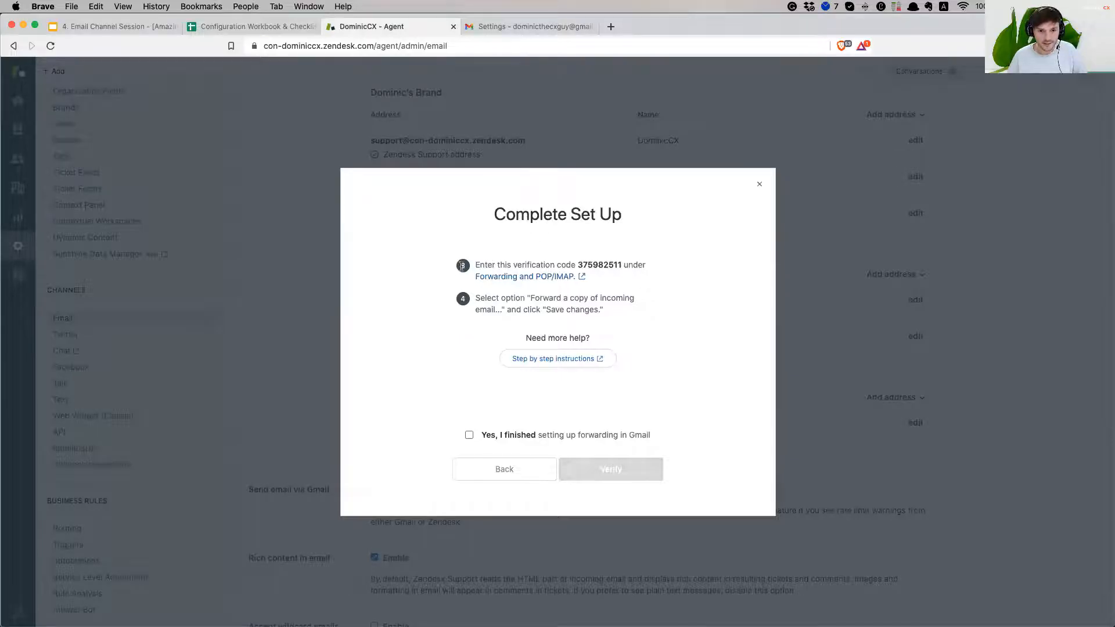
drag(486, 264, 577, 263)
double_click(595, 263)
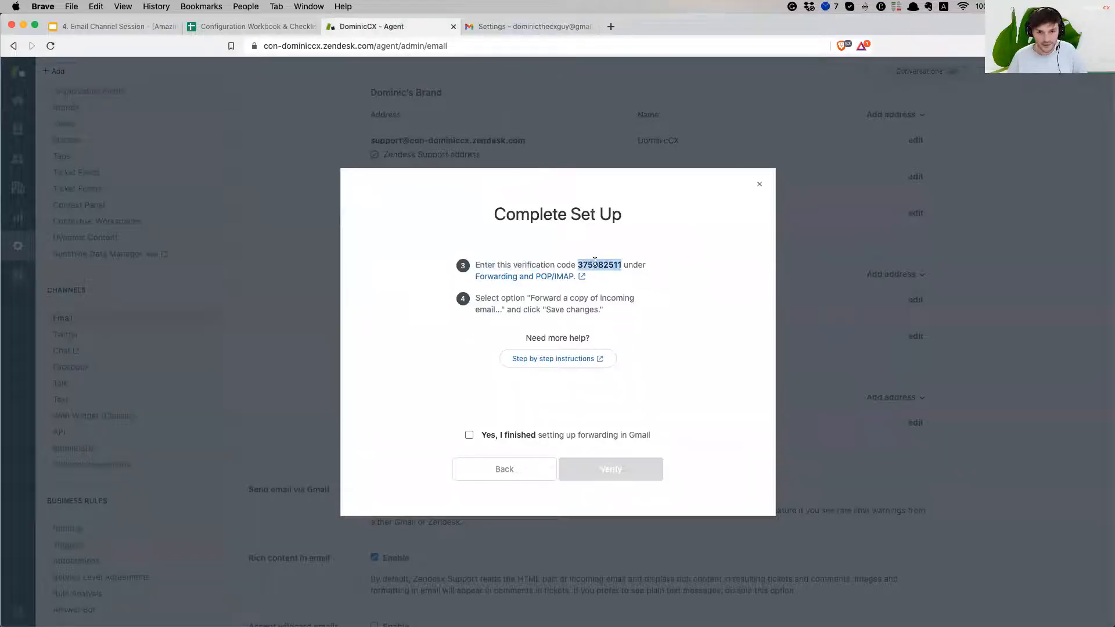
right_click(595, 262)
click(626, 285)
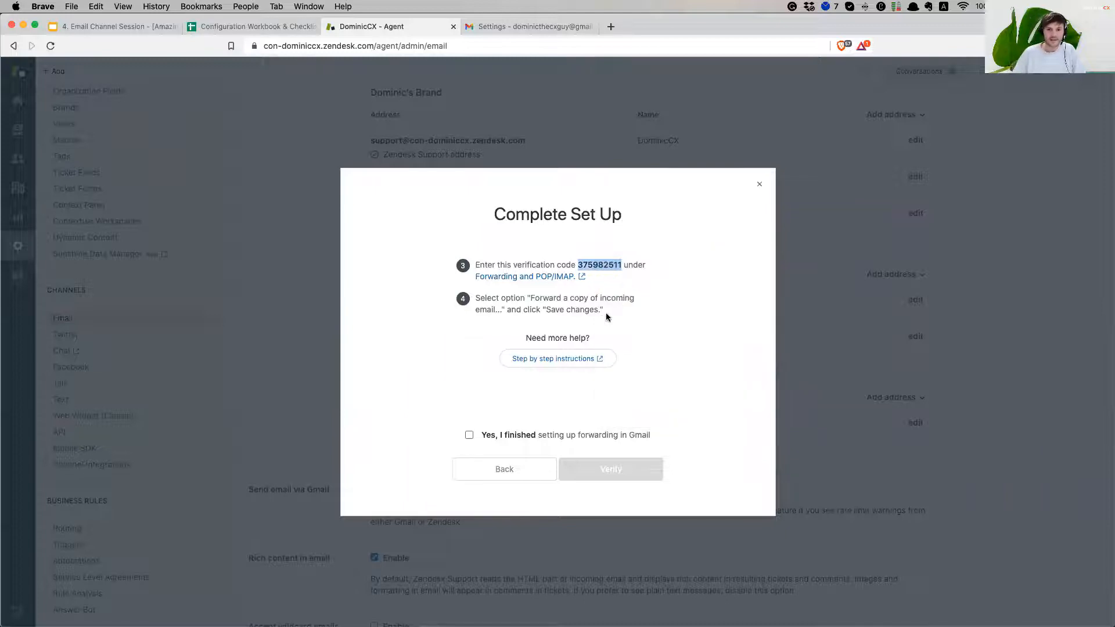
click(545, 283)
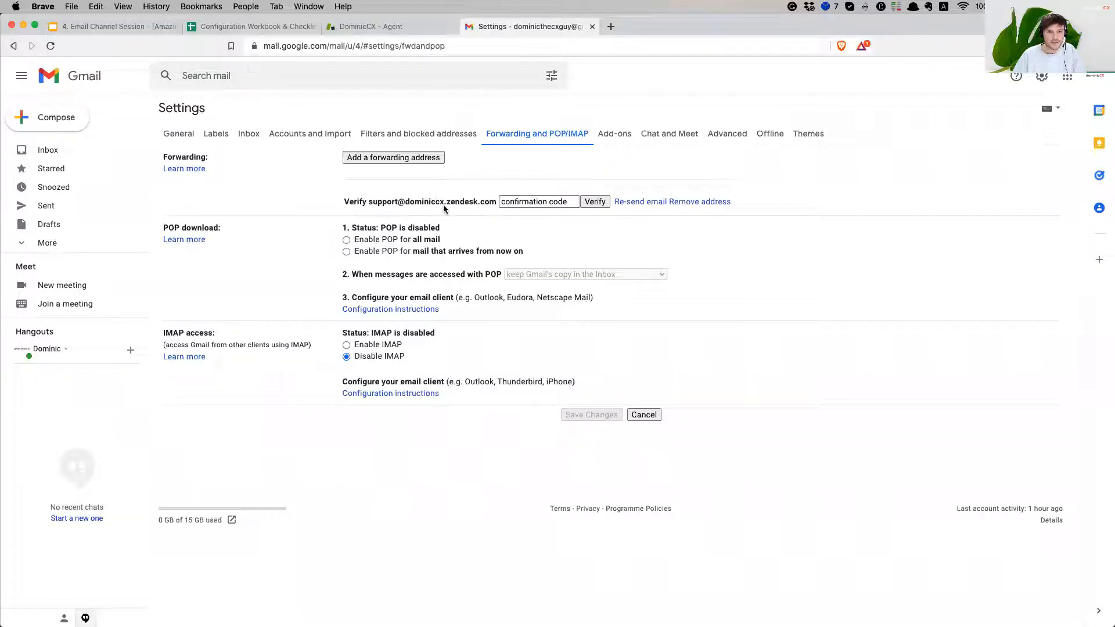
Paste the Zendesk verification code into Gmail's confirmation field and verify the forwarding address
click(566, 203)
right_click(544, 201)
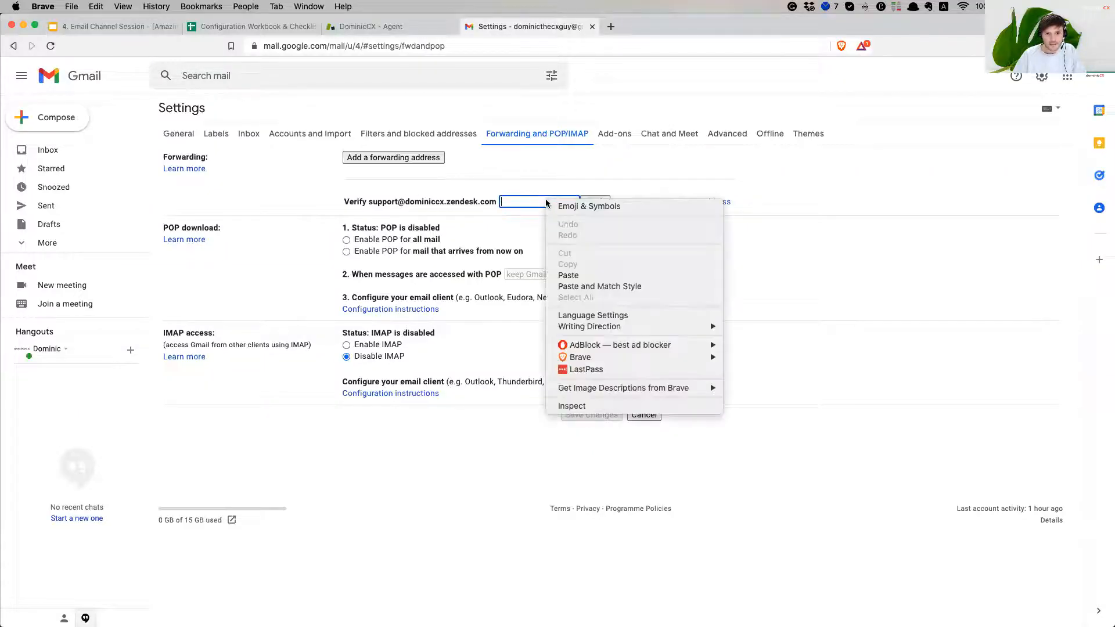
click(581, 275)
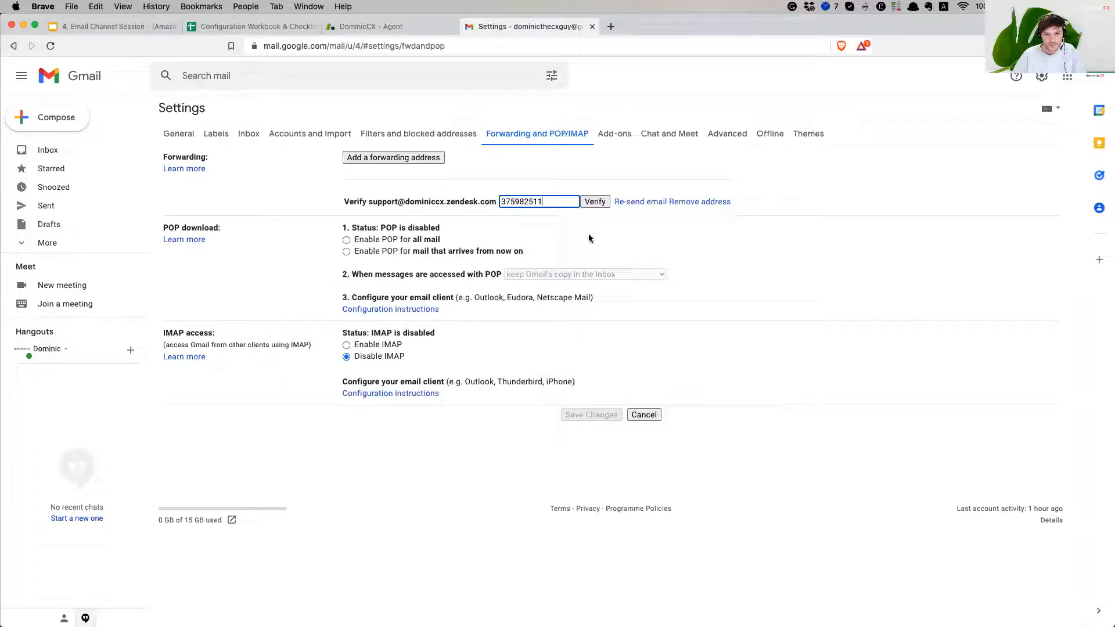
click(596, 202)
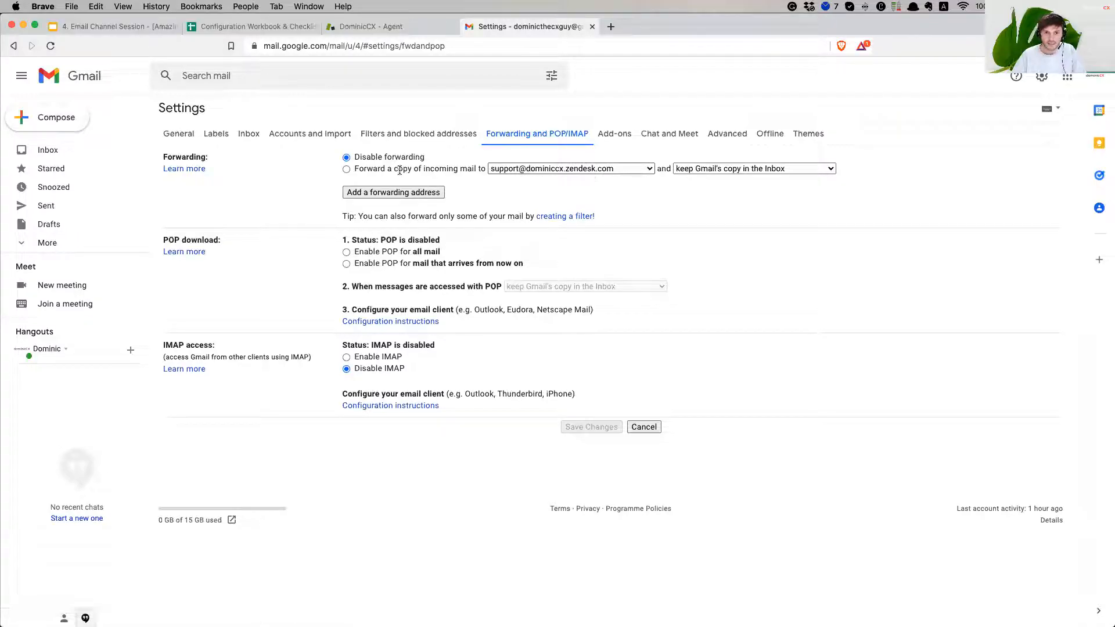
Forward a copy of incoming mail to Zendesk and delete Gmail's copy
click(347, 169)
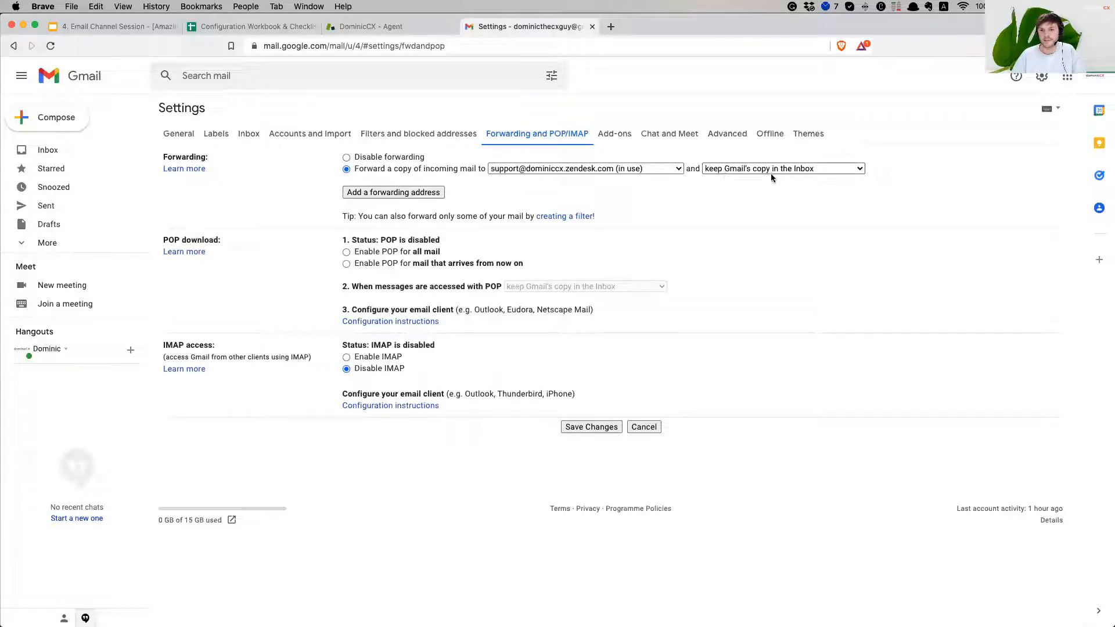
click(814, 173)
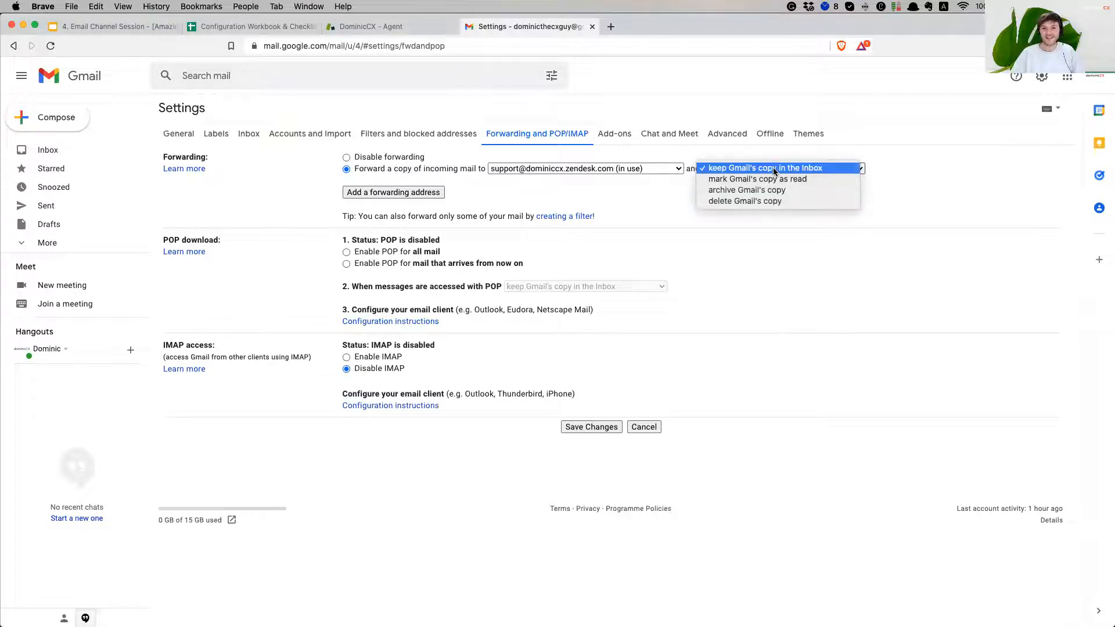
click(788, 202)
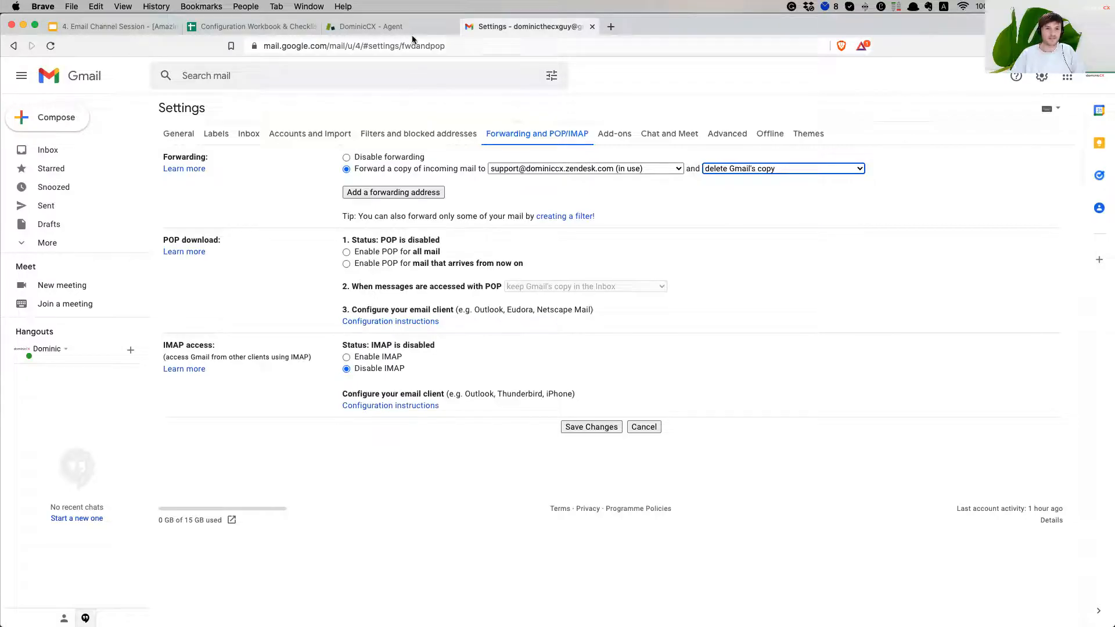
Review the instructions in Zendesk's Complete Set Up dialog
click(398, 29)
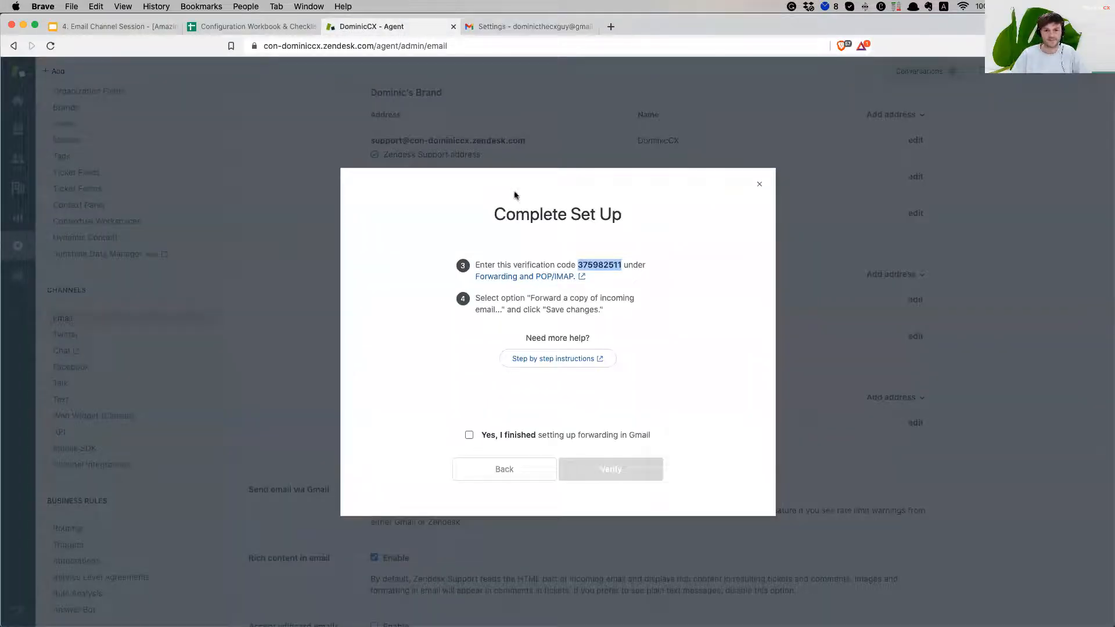
drag(487, 299, 617, 302)
click(515, 307)
drag(485, 309, 597, 309)
click(611, 313)
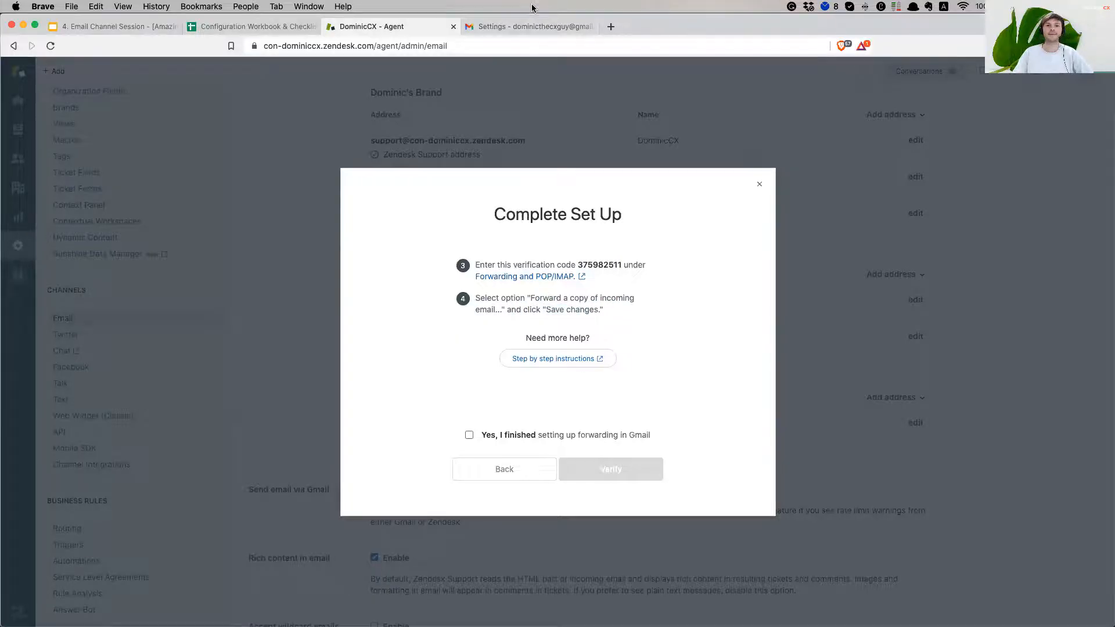
Save Gmail's forwarding settings and return to Zendesk's Complete Set Up dialog
click(543, 28)
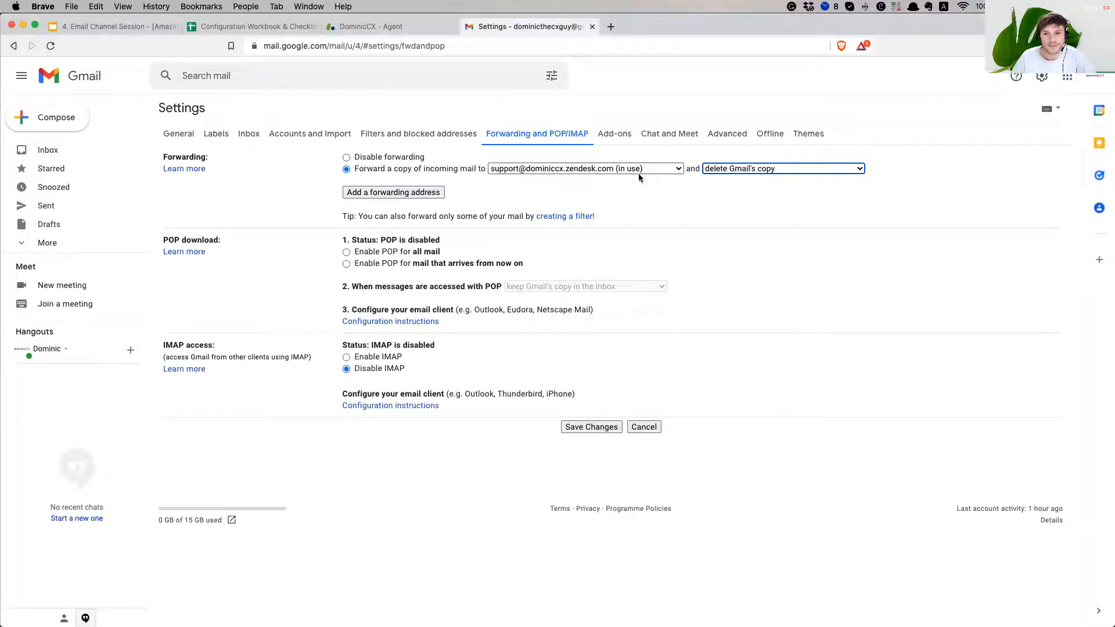
click(602, 429)
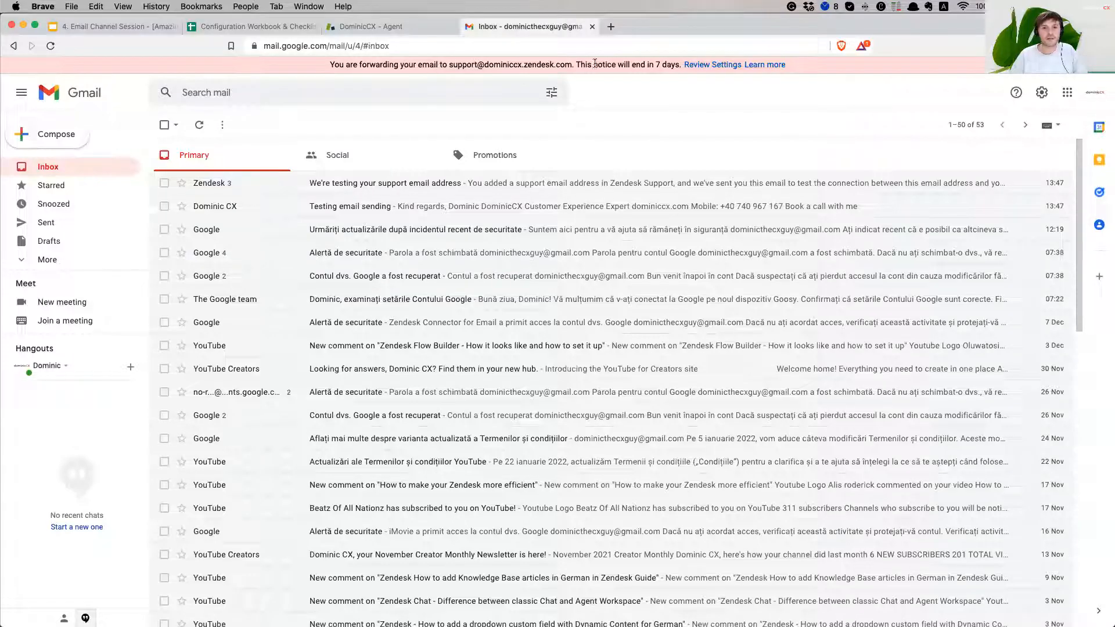
drag(585, 65, 666, 64)
click(668, 64)
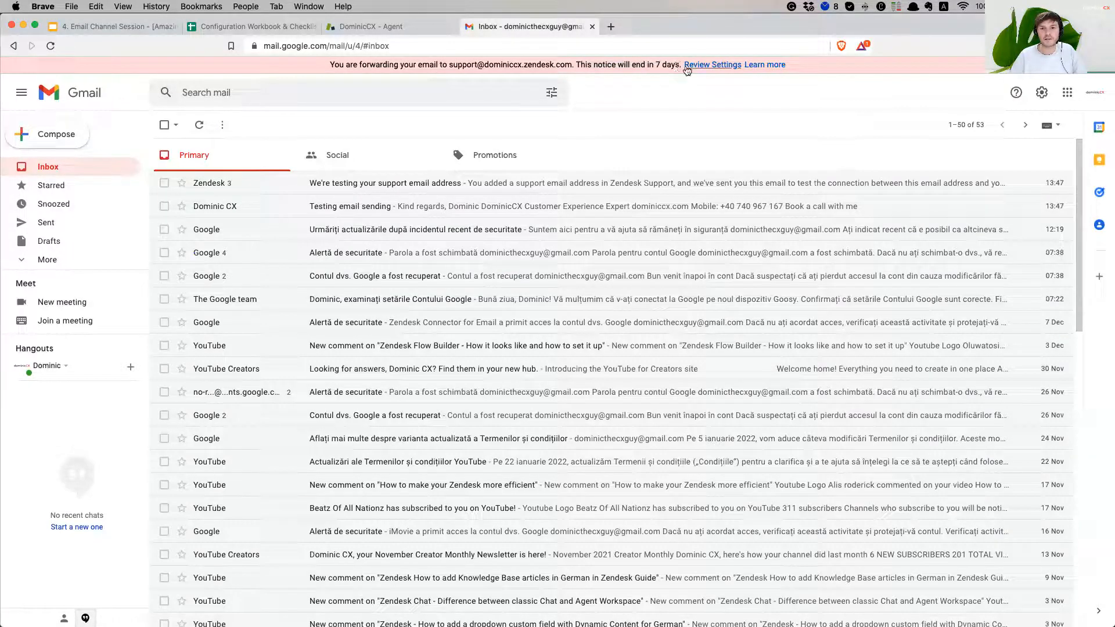
click(385, 26)
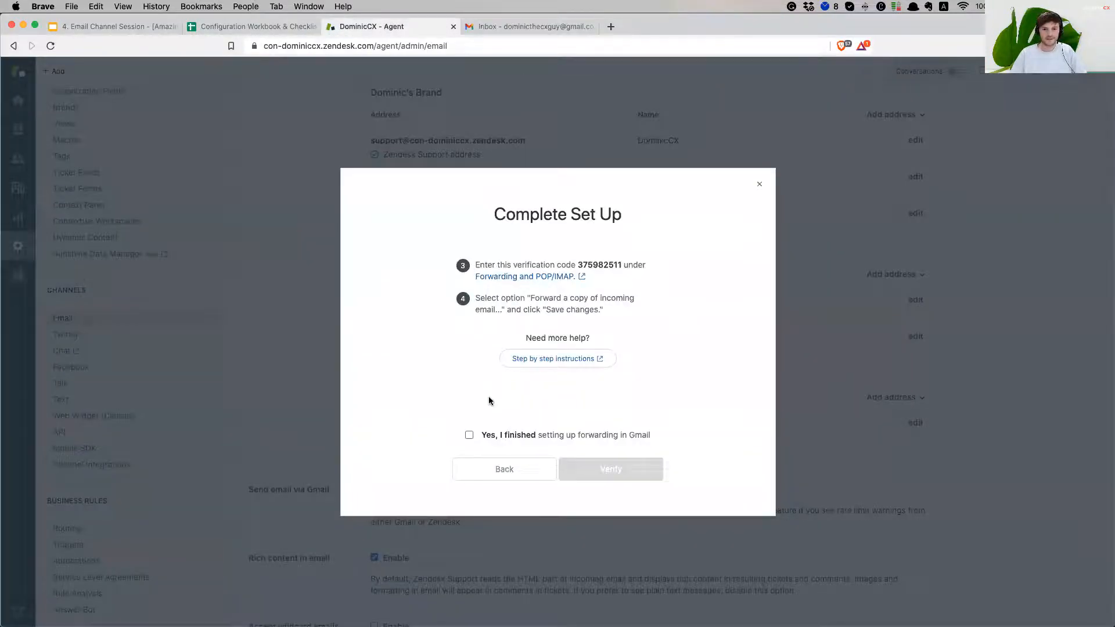
Confirm Gmail forwarding is finished, verify it, and finish the email setup
click(469, 435)
click(630, 469)
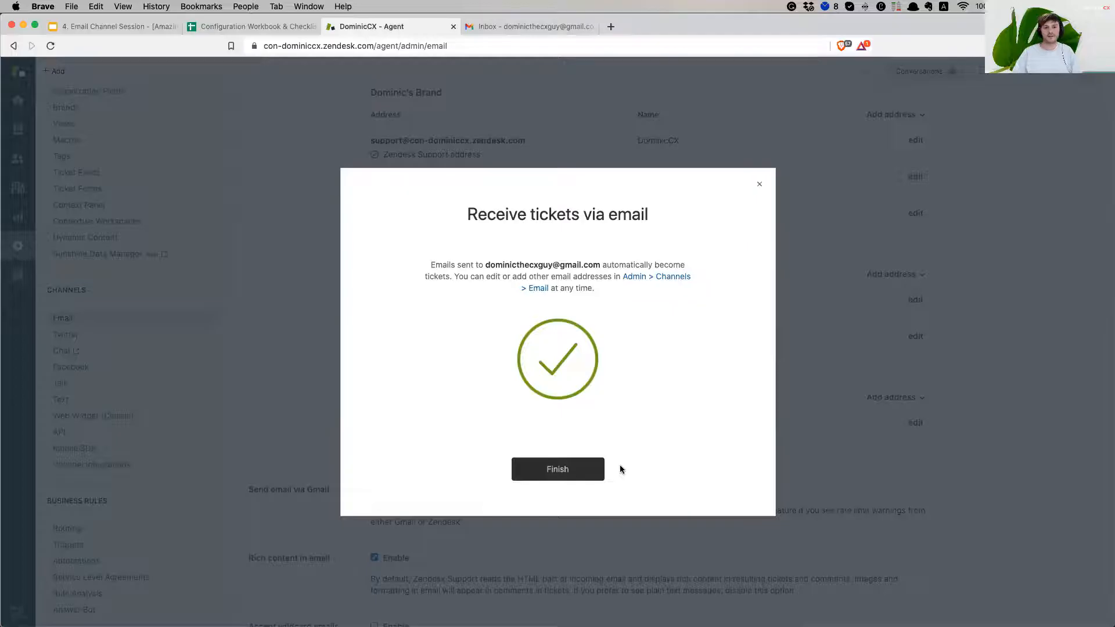
click(576, 471)
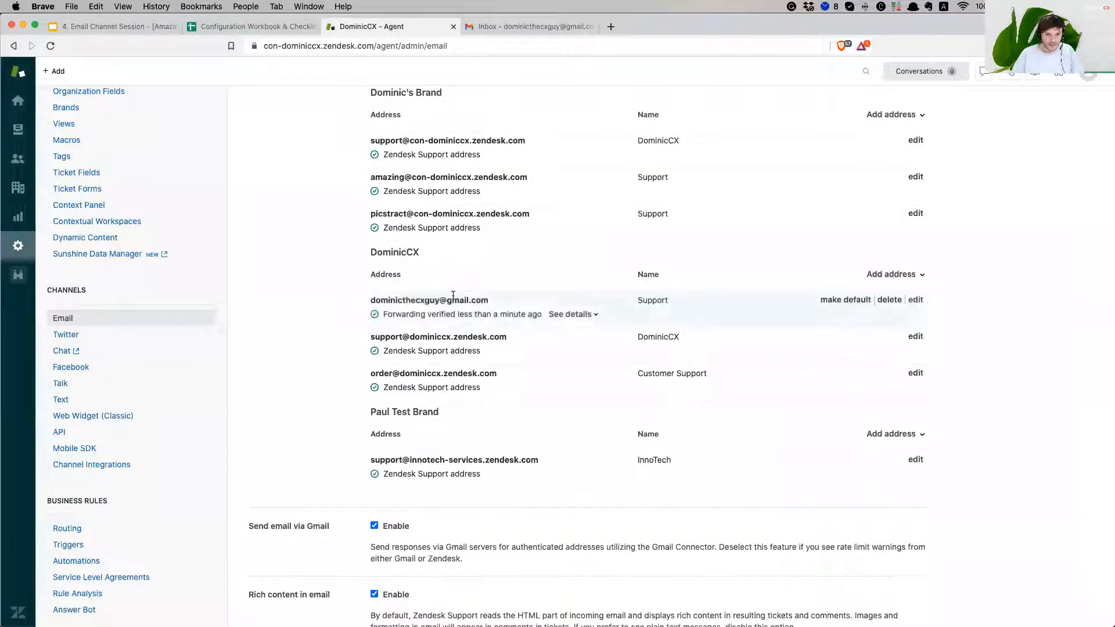
Point out the newly verified Gmail address and its current name Support
drag(491, 302, 373, 303)
click(1041, 421)
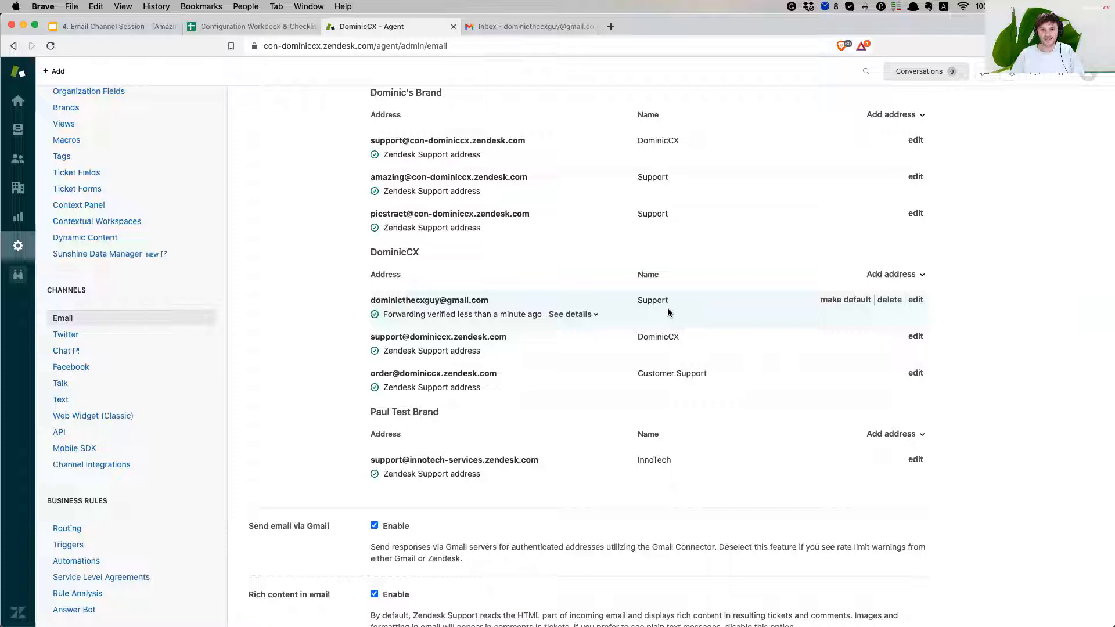
double_click(650, 299)
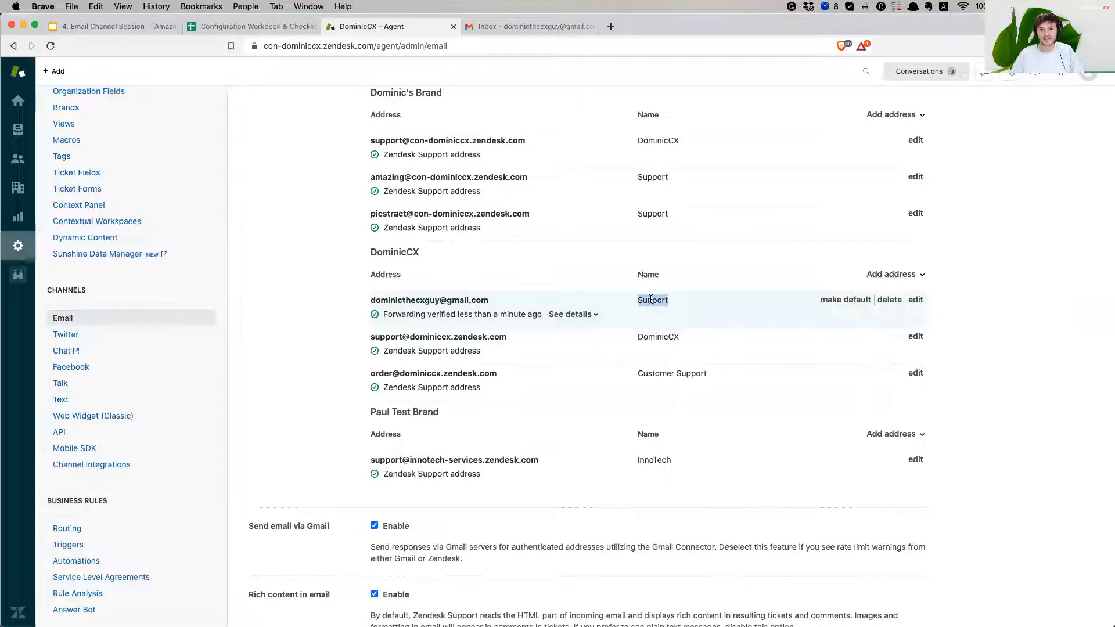
click(650, 301)
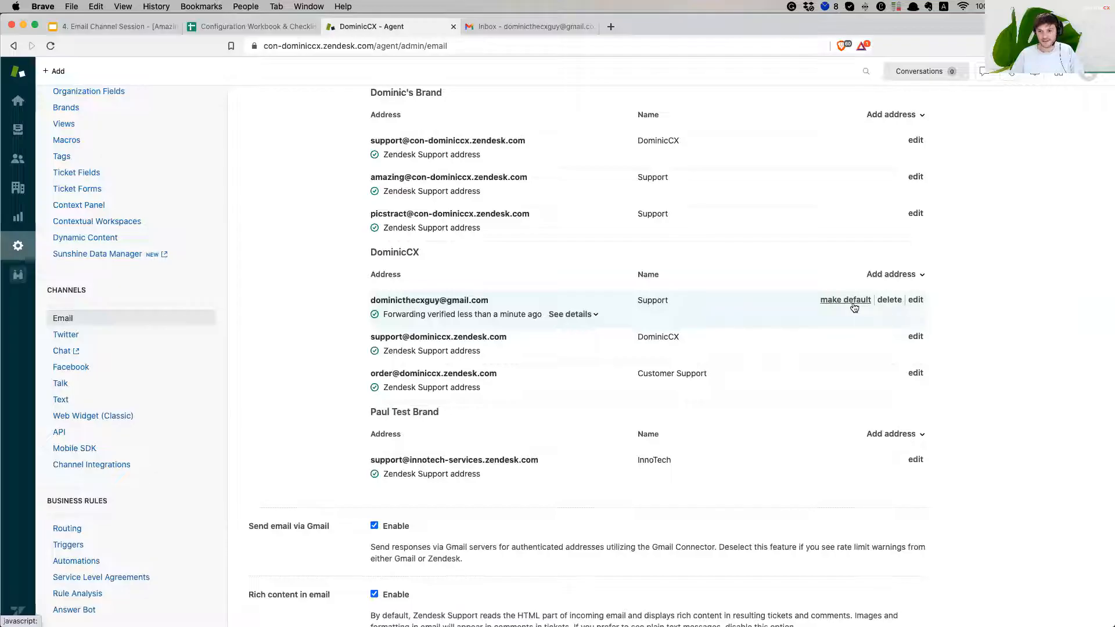
Rename the Gmail support address to 'Support DominicCX' and save
click(916, 301)
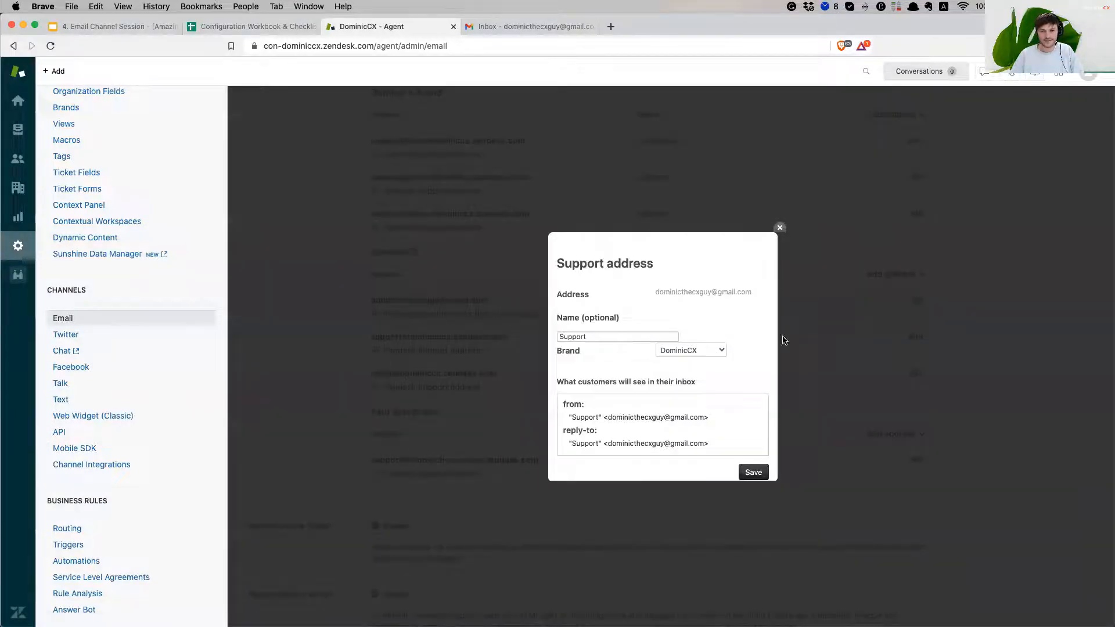
double_click(580, 338)
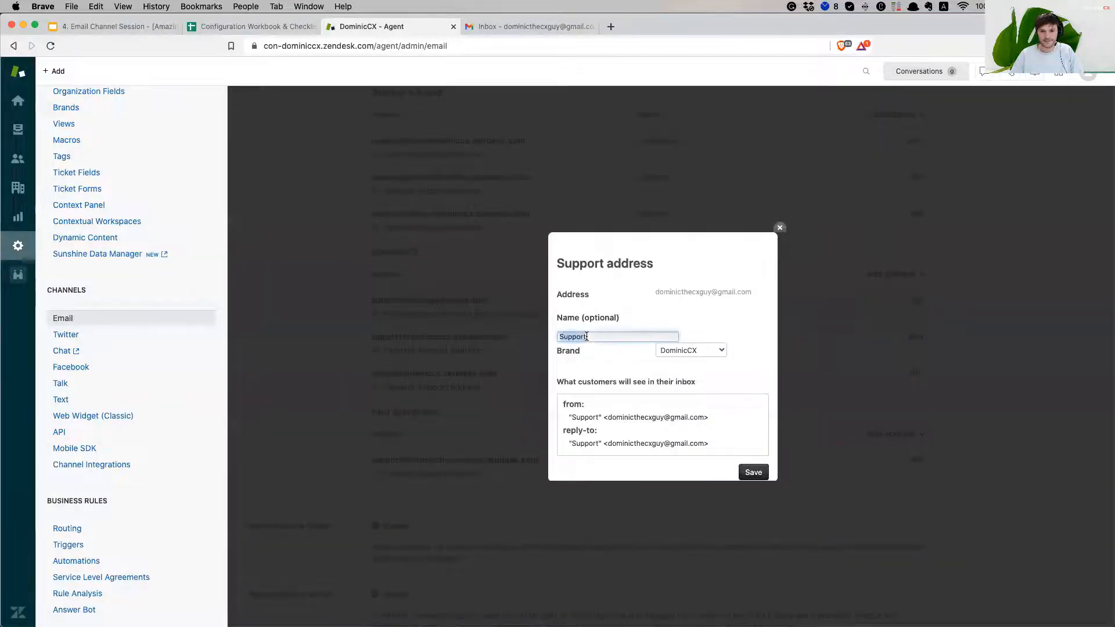
click(656, 341)
text(DominicCX)
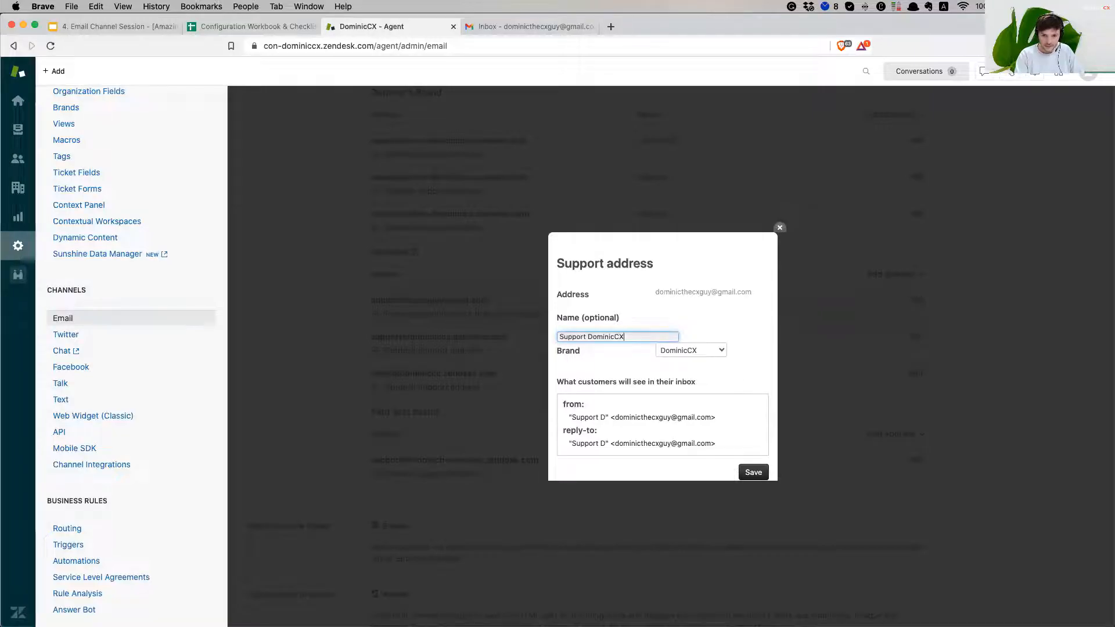
click(748, 473)
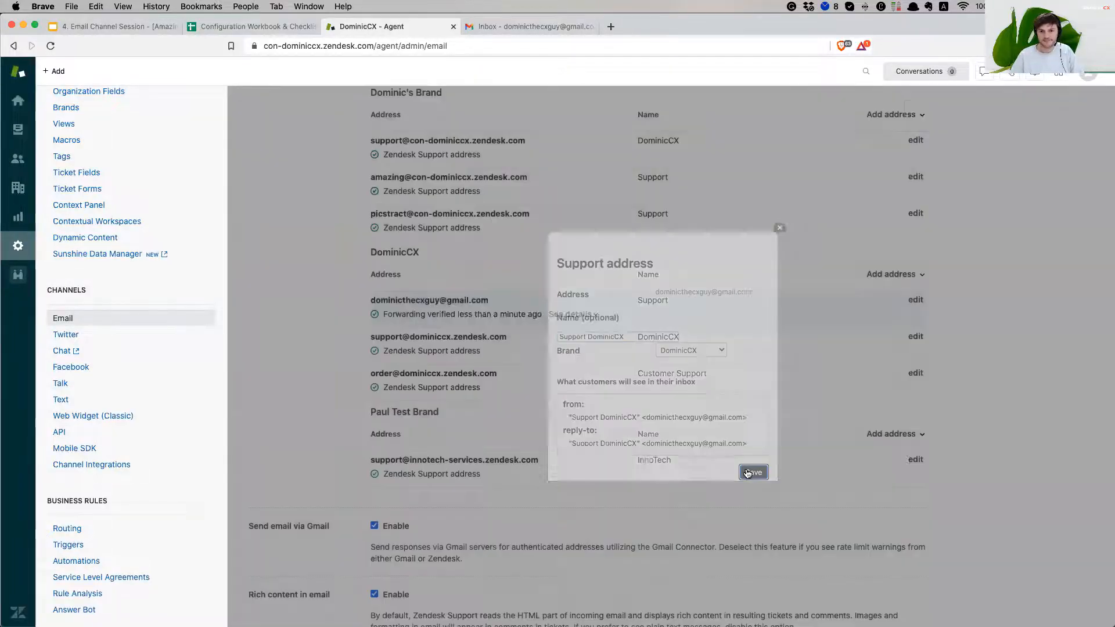
Highlight the saved name Support DominicCX in the address list
drag(731, 303, 627, 302)
click(647, 299)
mouse_move(721, 302)
mouse_down()
mouse_move(629, 302)
mouse_move(710, 305)
mouse_up()
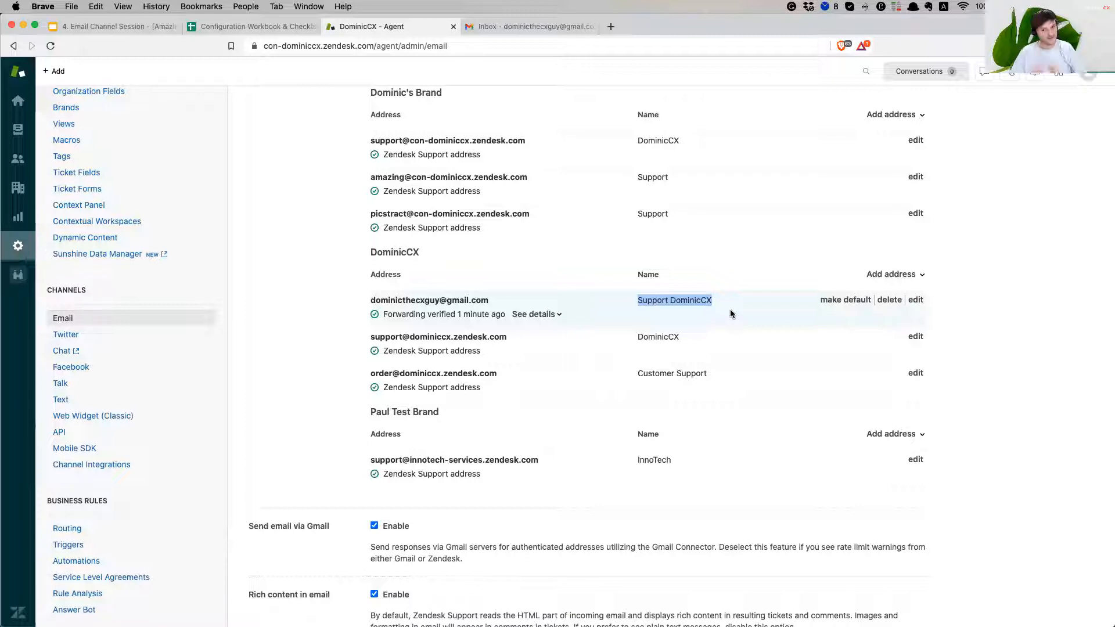
click(683, 301)
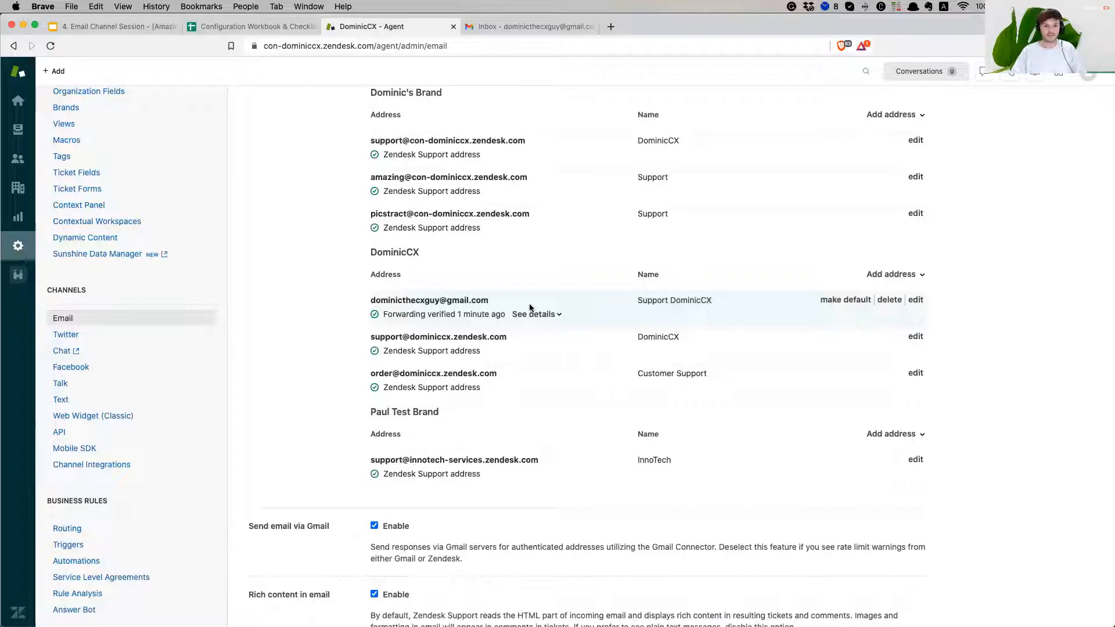
Move the blank Airmail New Message window onto this display over the browser
scroll(531, 308, up, 1)
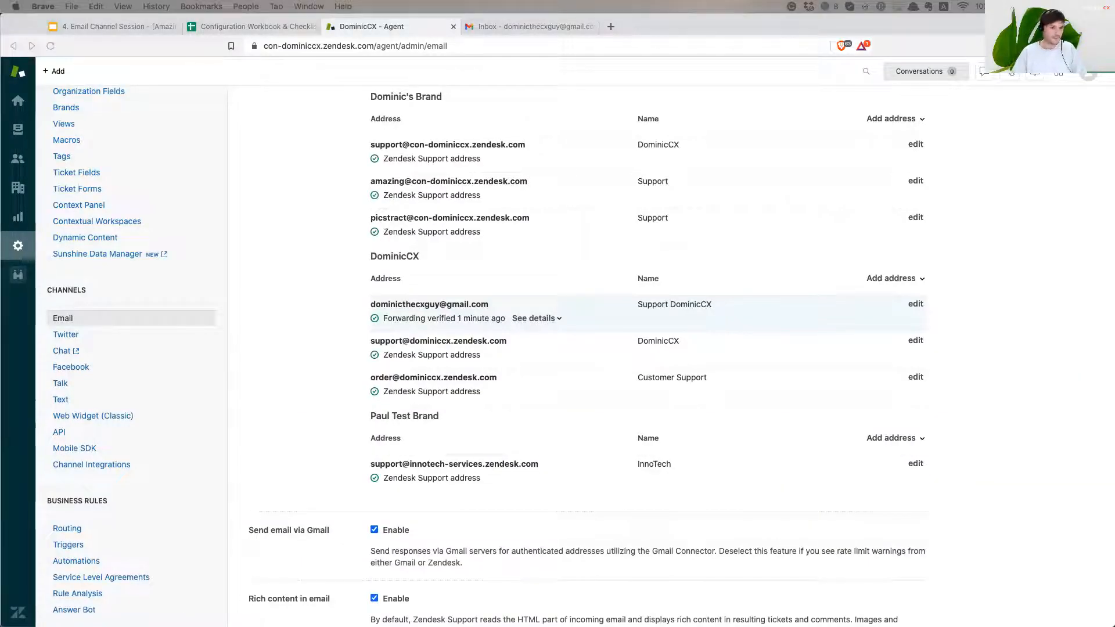
drag(479, 93, 542, 109)
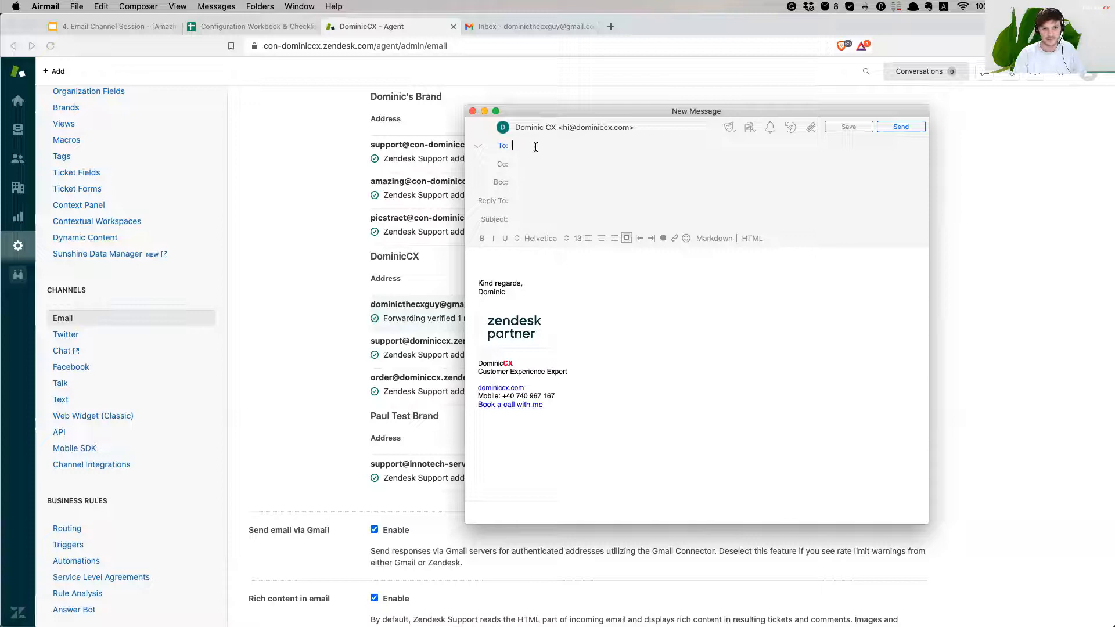
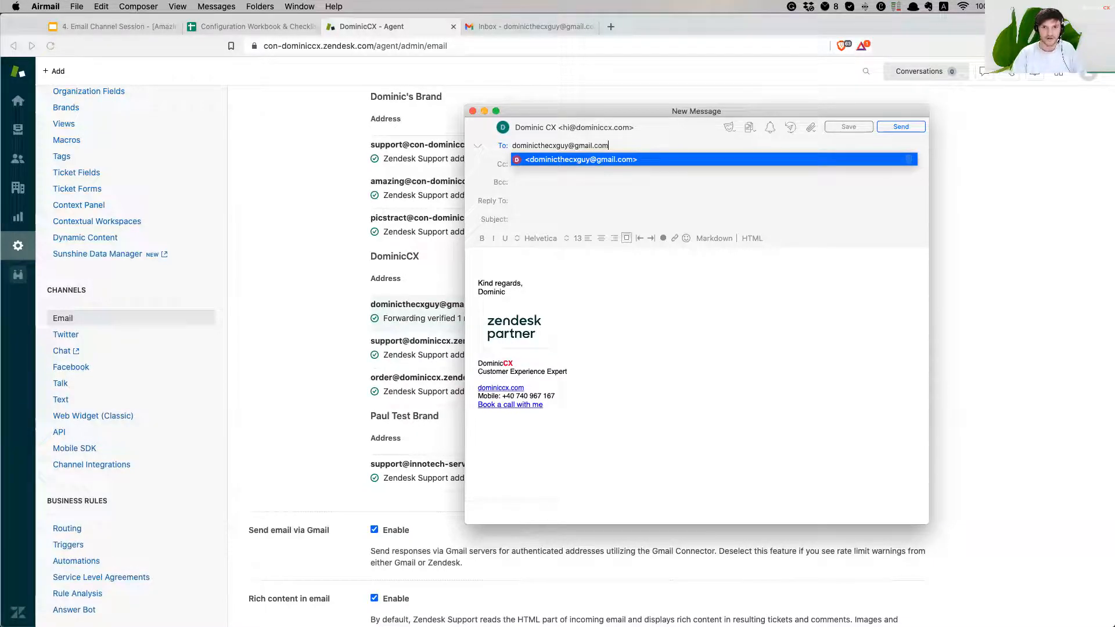
Address the new email to the connected Gmail support address
key(Return)
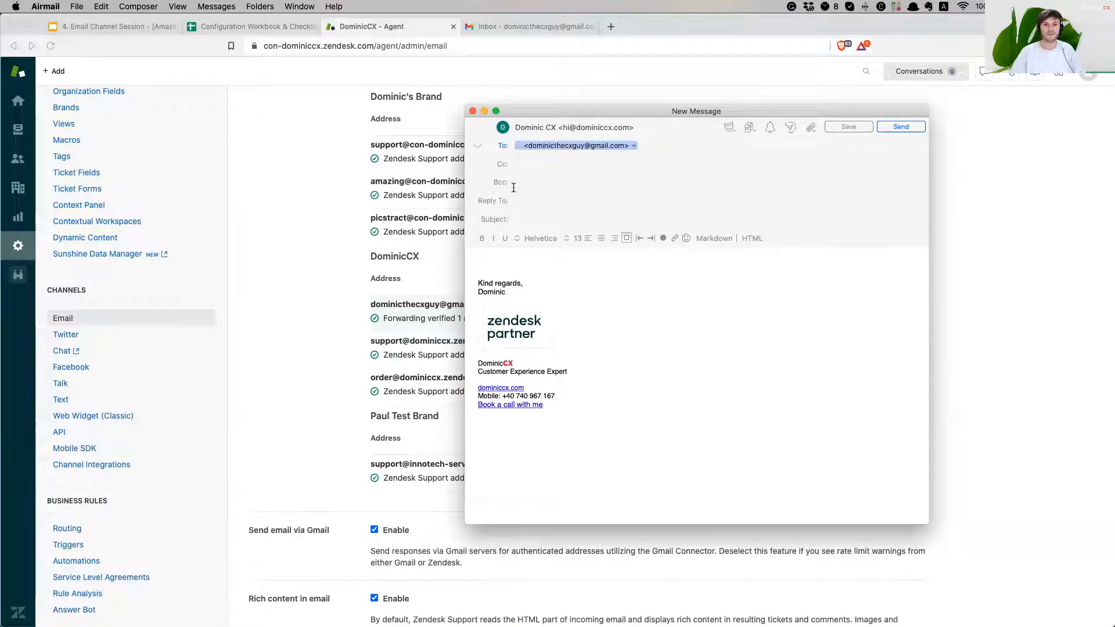
Send it with subject 'I want this email to end up in Zendesk and be part of the DominicCX brand' and body 'Does this happen?'
click(537, 216)
text(I wan)
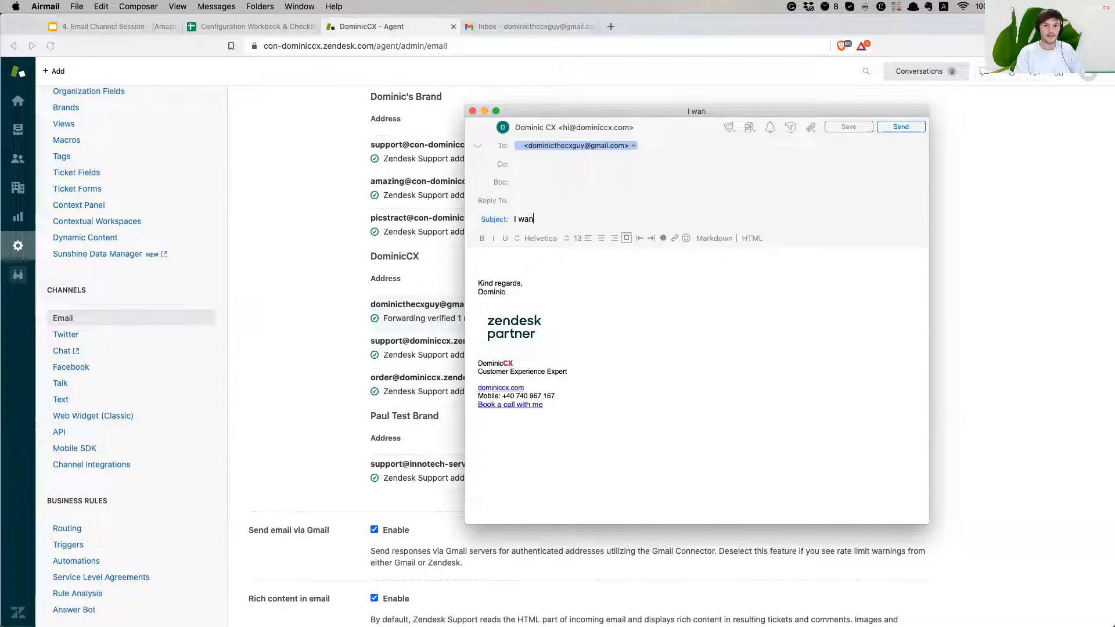
text(t this email to end up in)
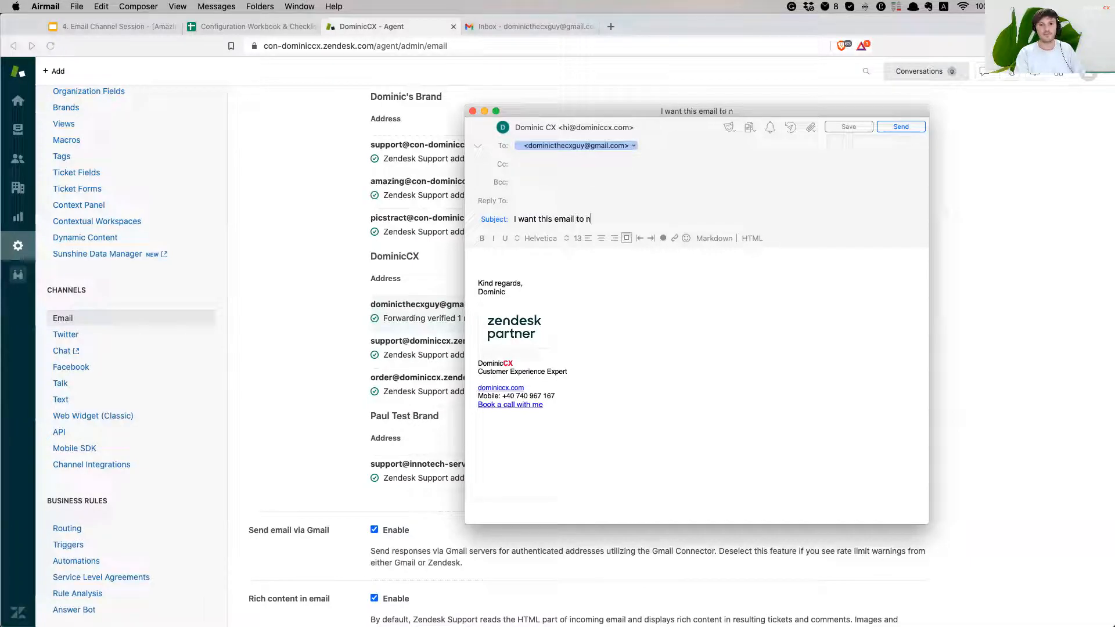
text( Z)
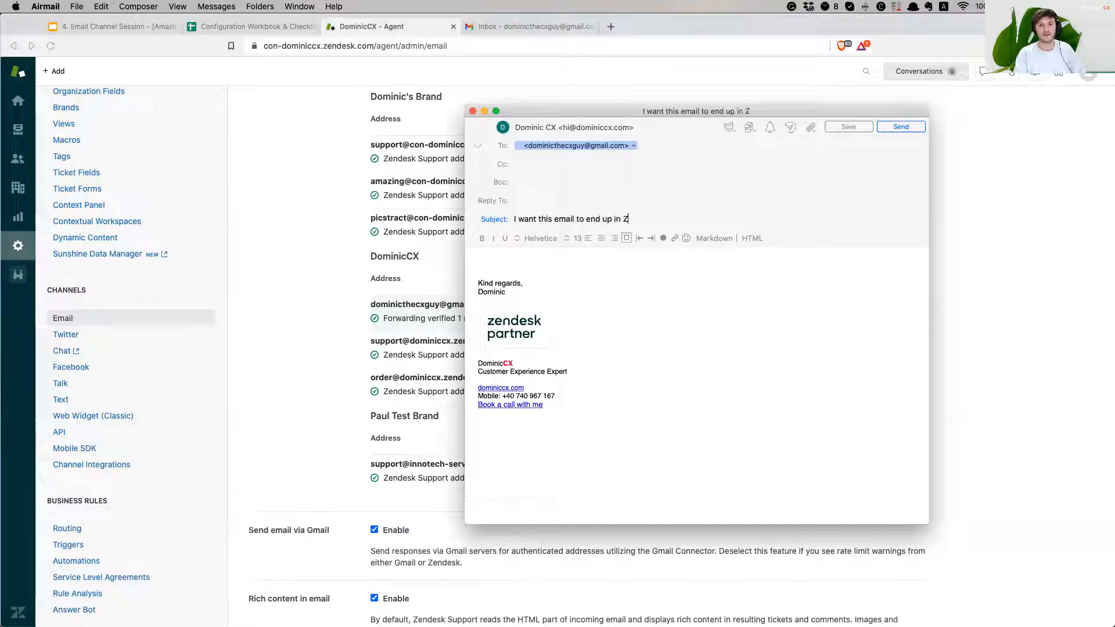
text(endesk )
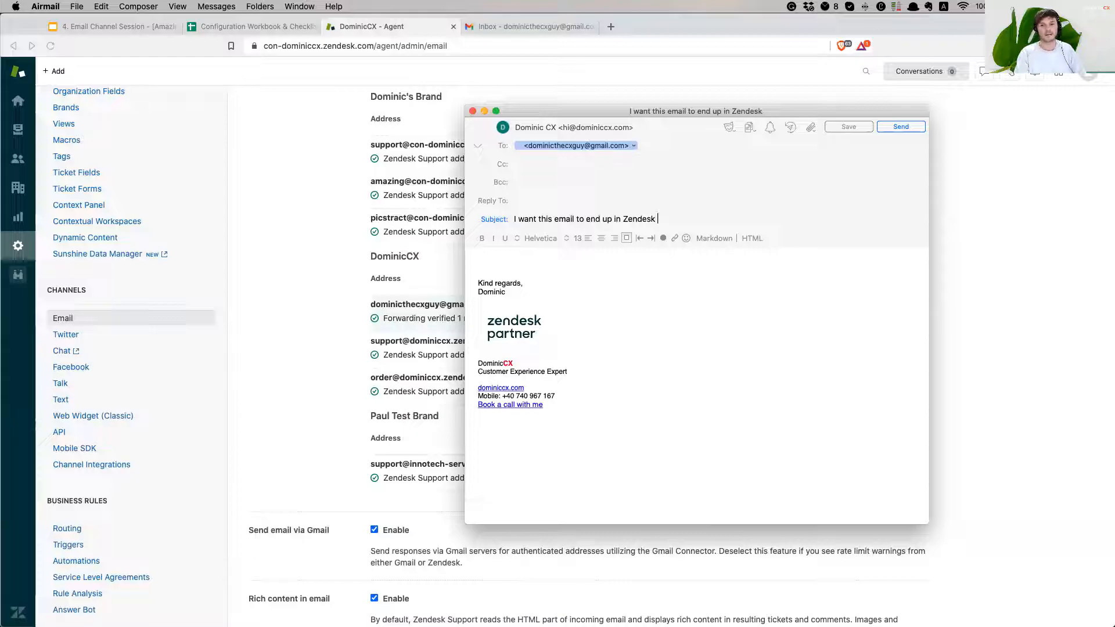
text(and be part of the D)
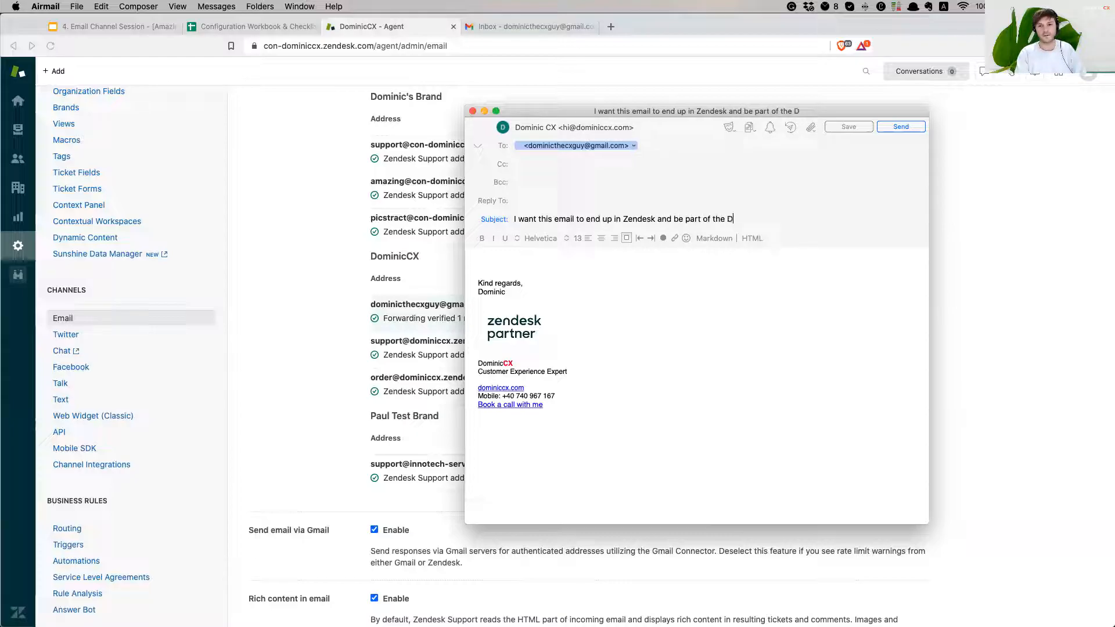
text(ominicCX brand)
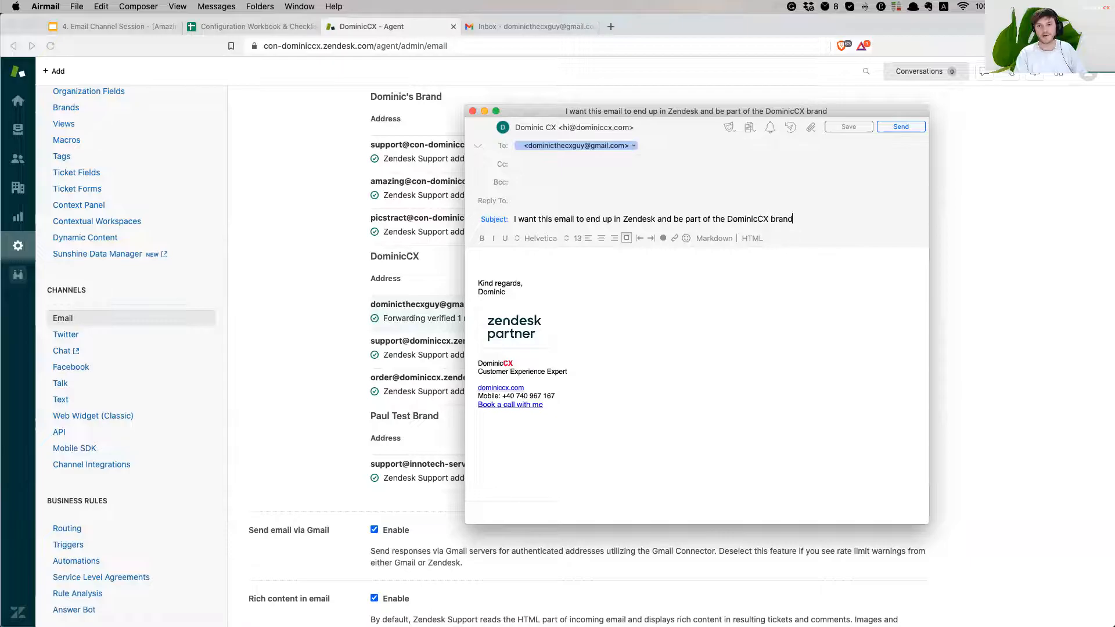
click(503, 259)
text(D)
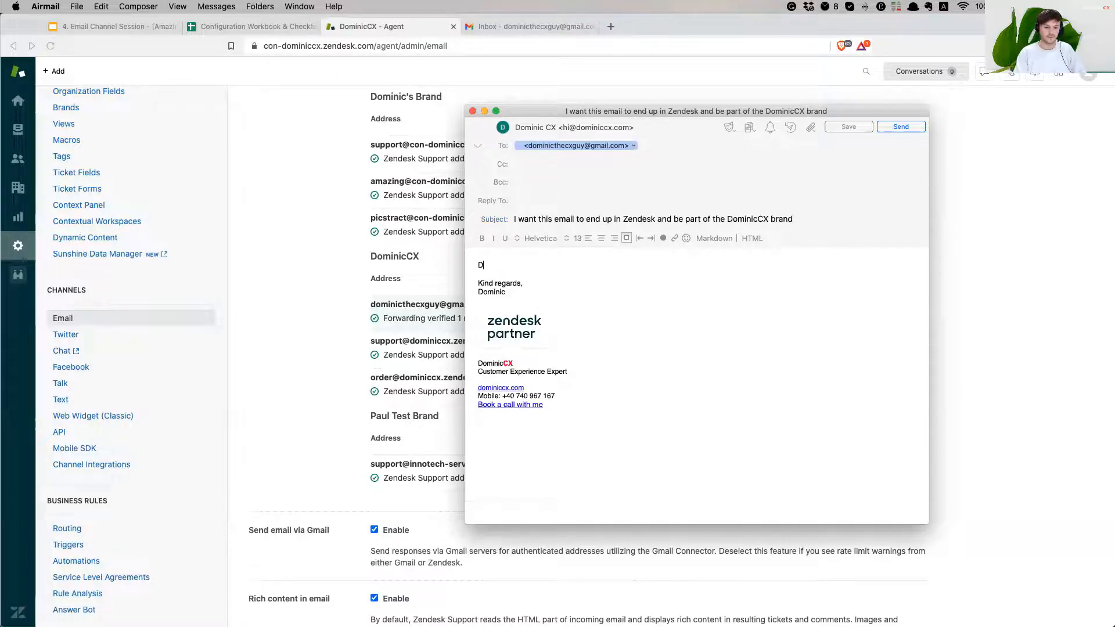
text(oes this happen?)
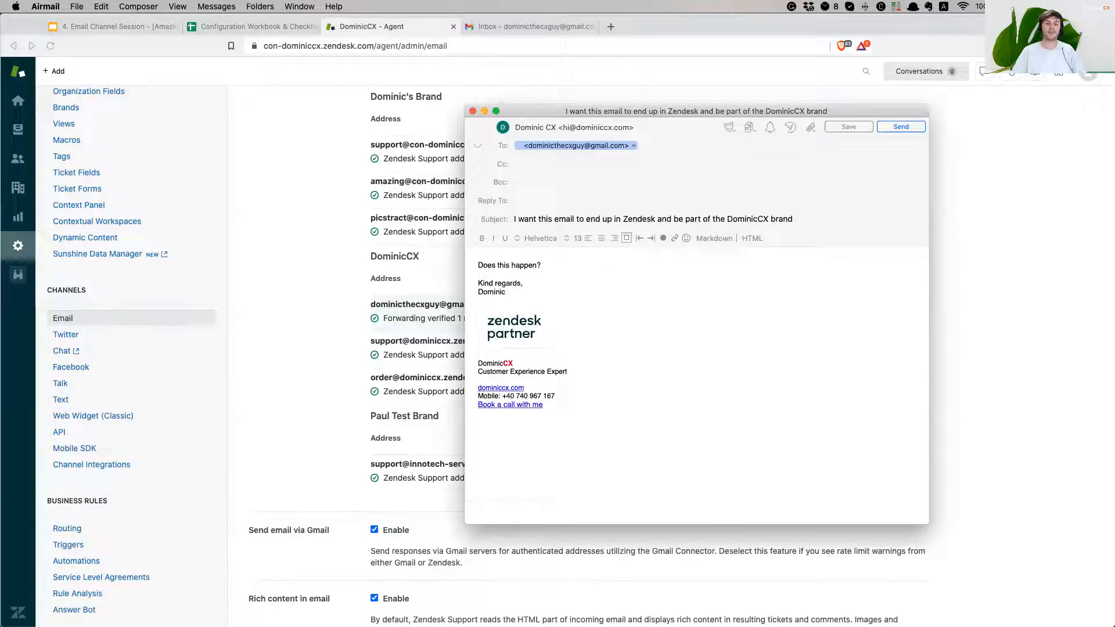
click(910, 128)
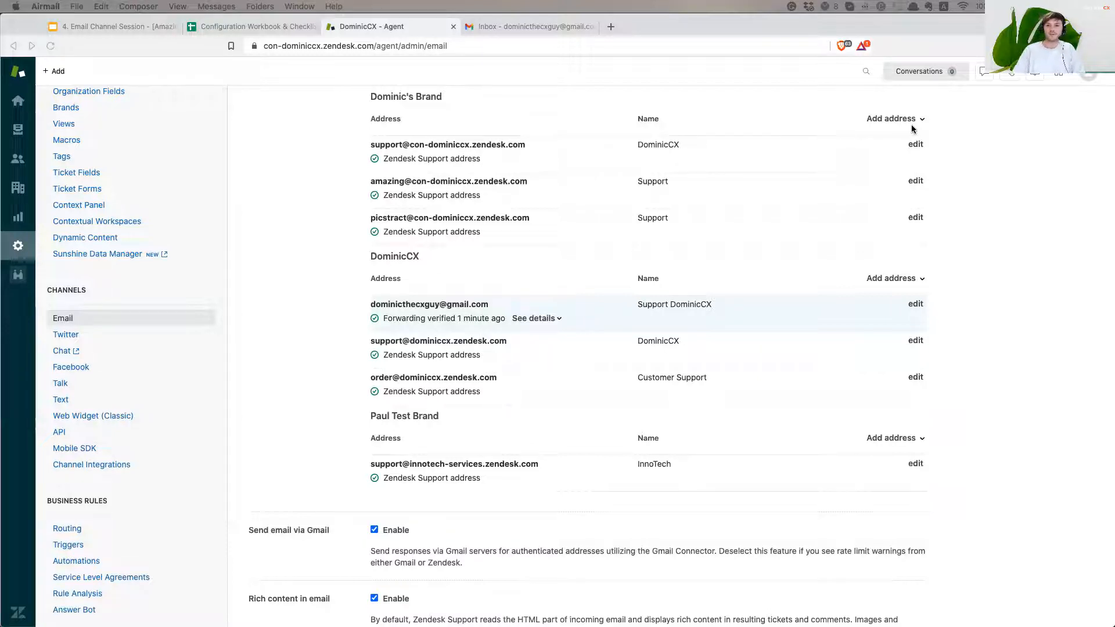
Open the newest ticket, #357, from the Unassigned tickets view
click(1024, 261)
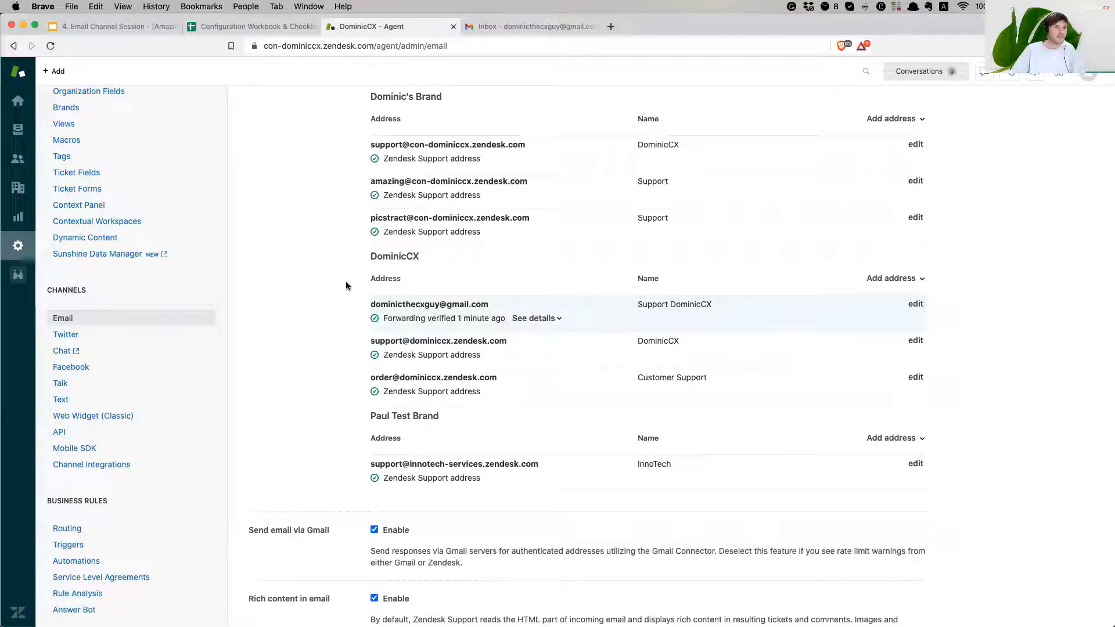
click(13, 133)
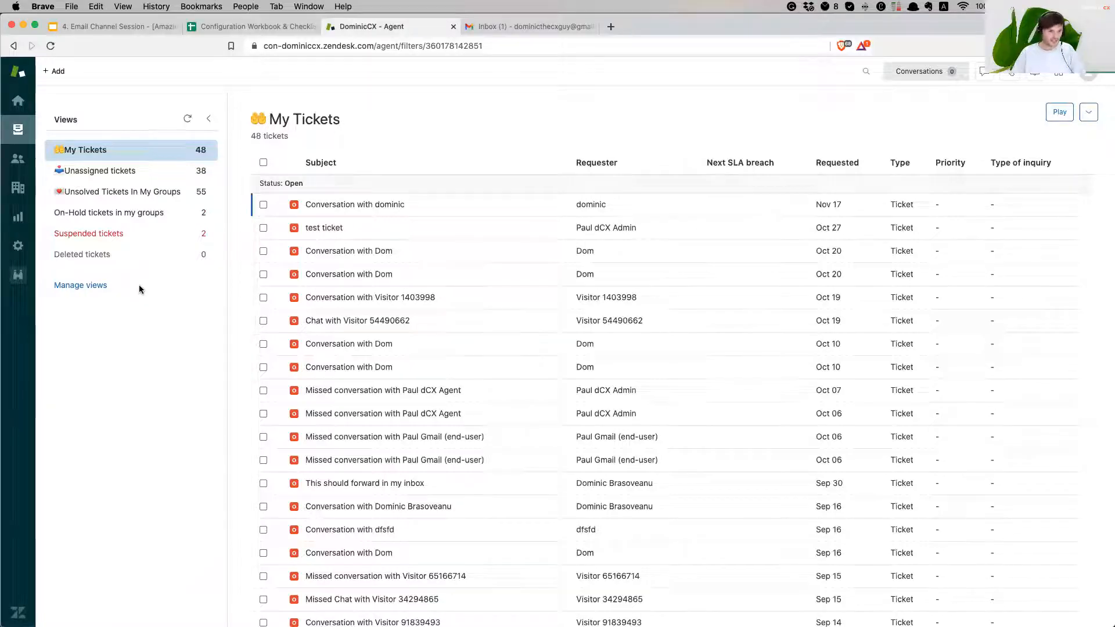
click(117, 171)
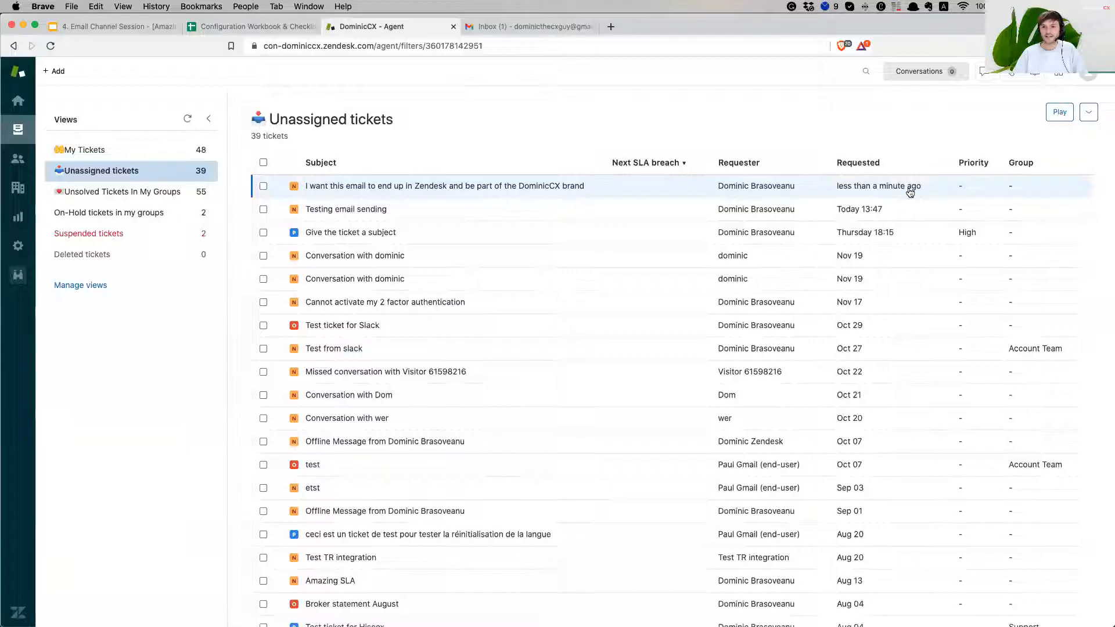
mouse_move(510, 187)
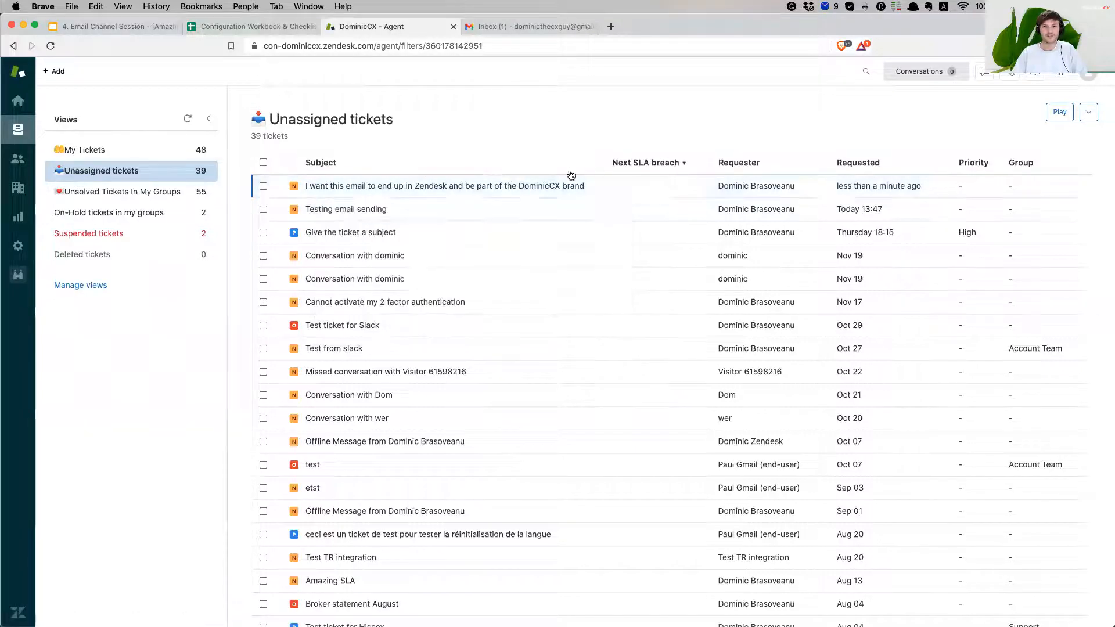
click(526, 187)
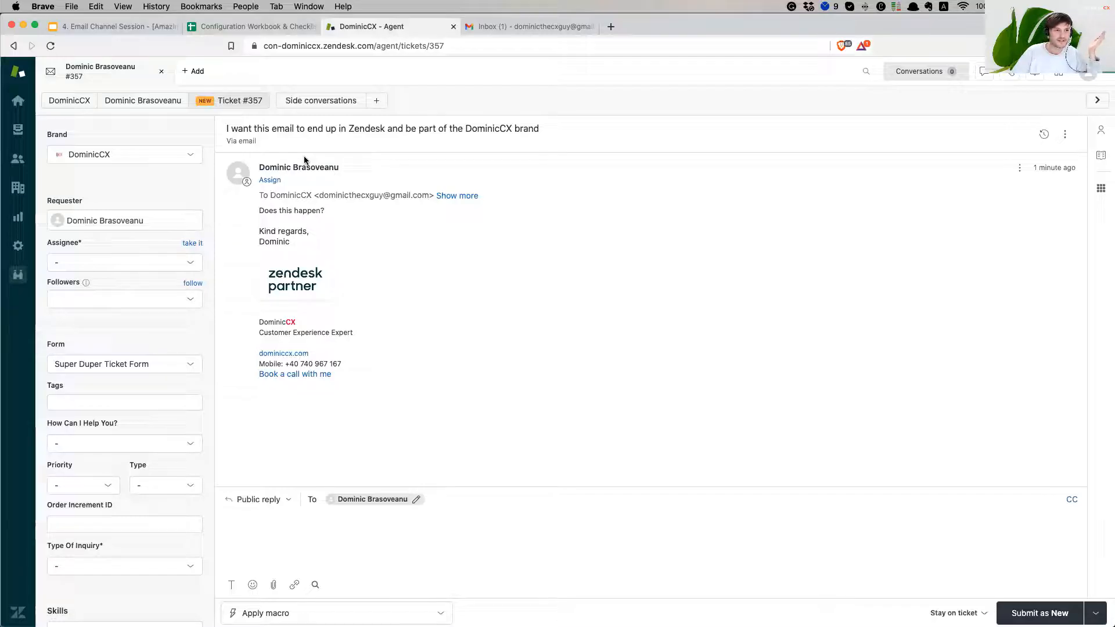
Confirm the ticket's Brand is DominicCX using the Brand dropdown
drag(44, 133, 70, 133)
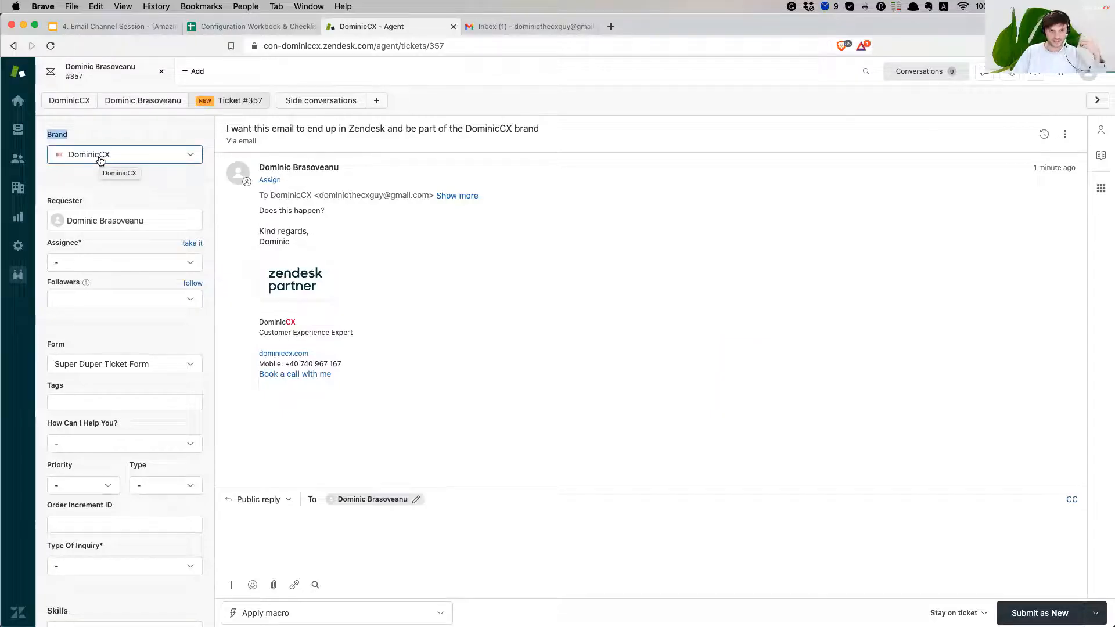
click(97, 137)
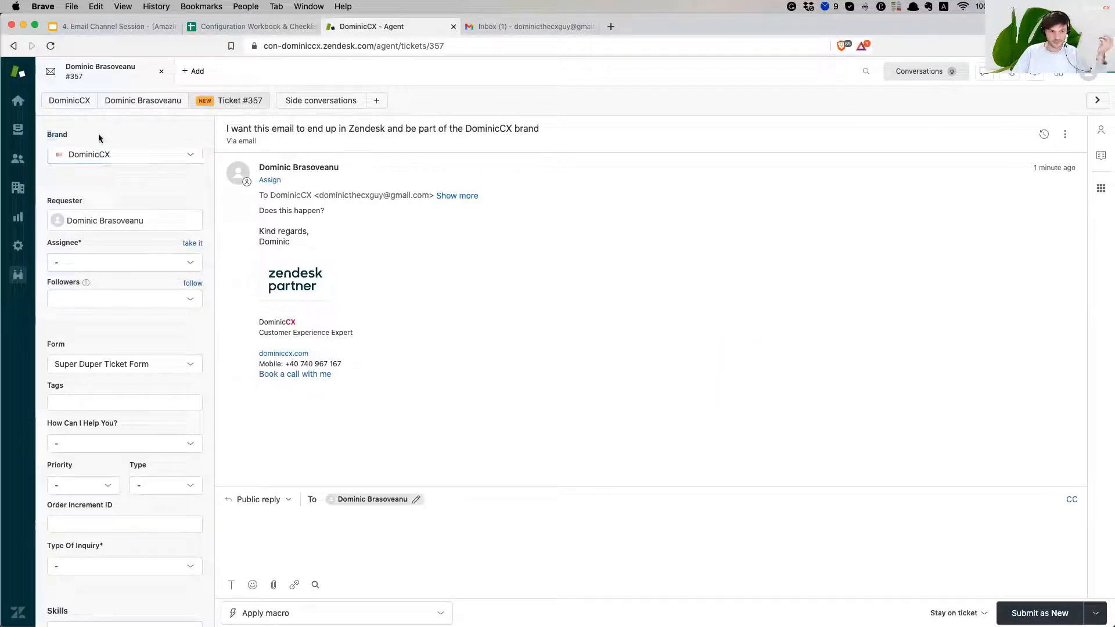
click(120, 156)
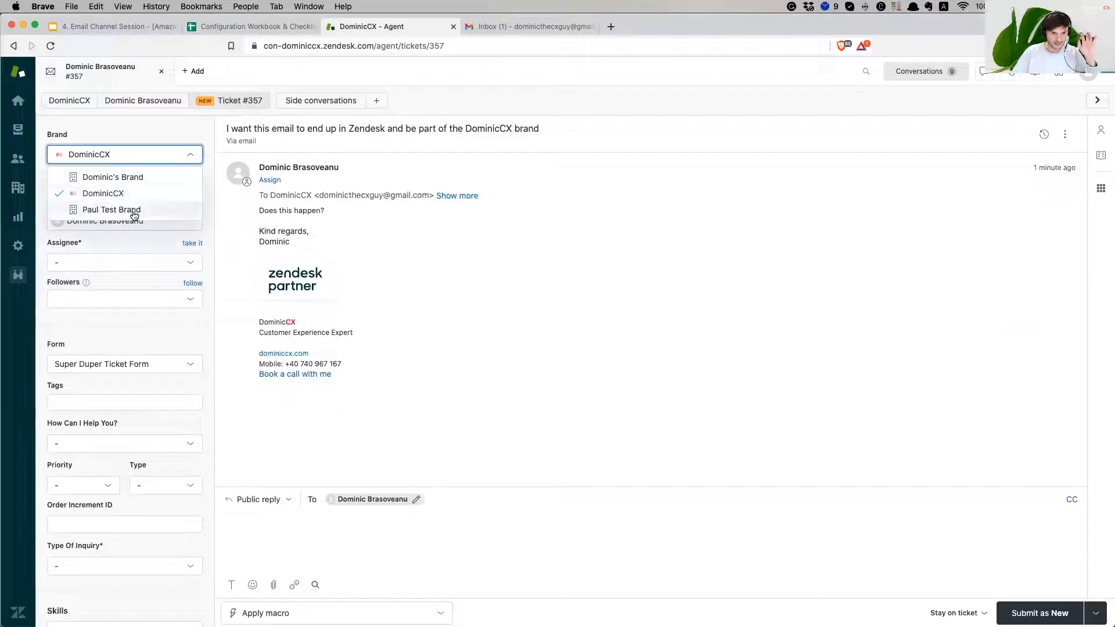
click(135, 130)
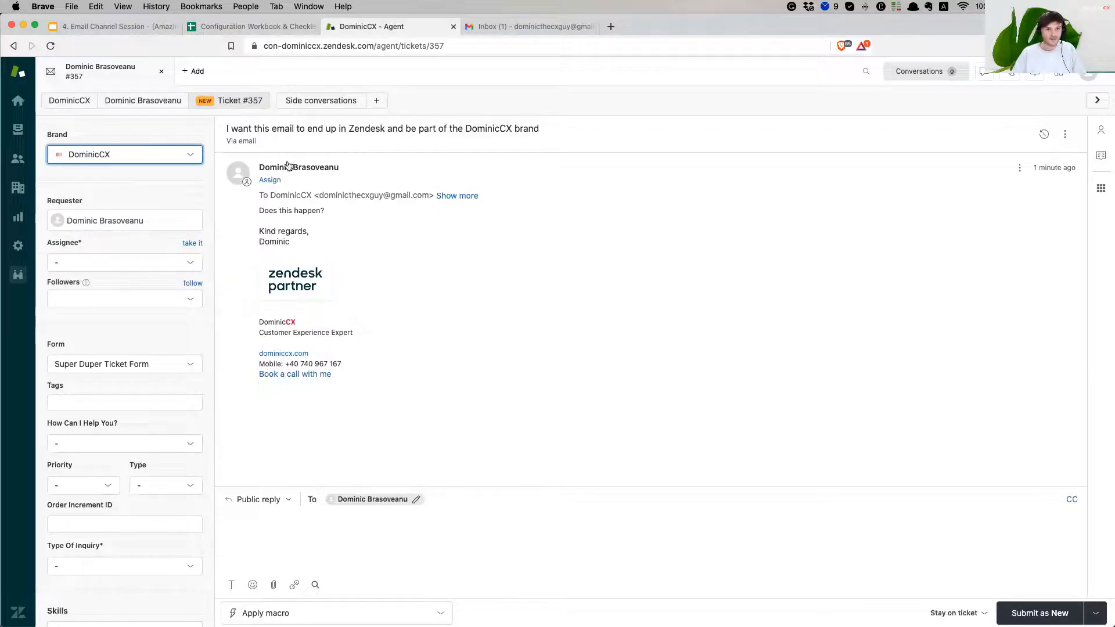
Expand the email's full recipient details and show the ticket's event history
drag(242, 142, 286, 144)
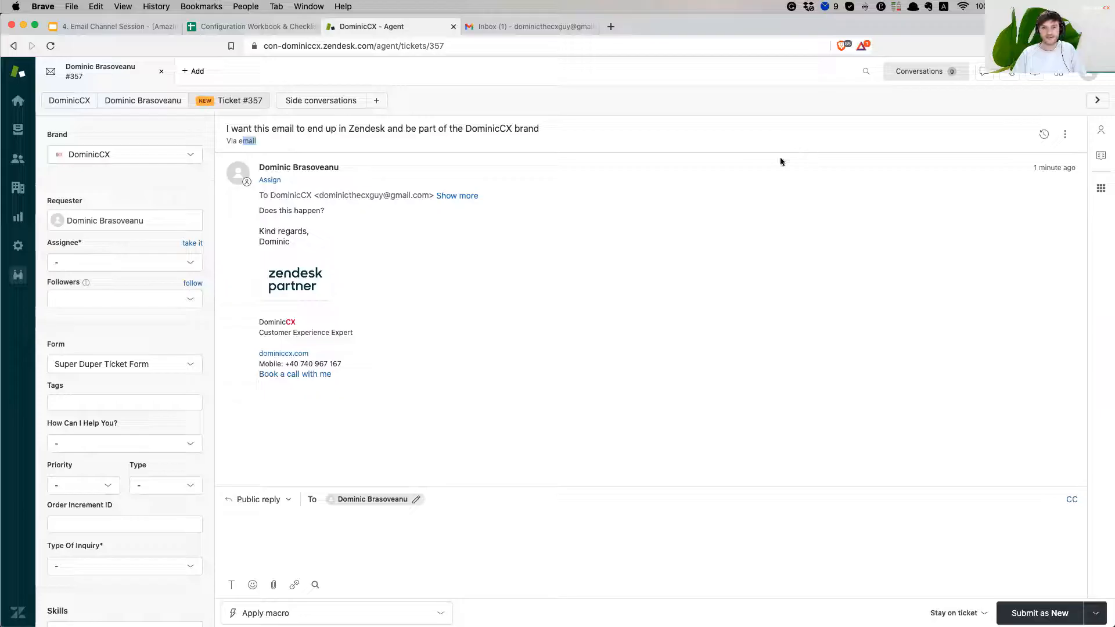
click(588, 224)
click(450, 196)
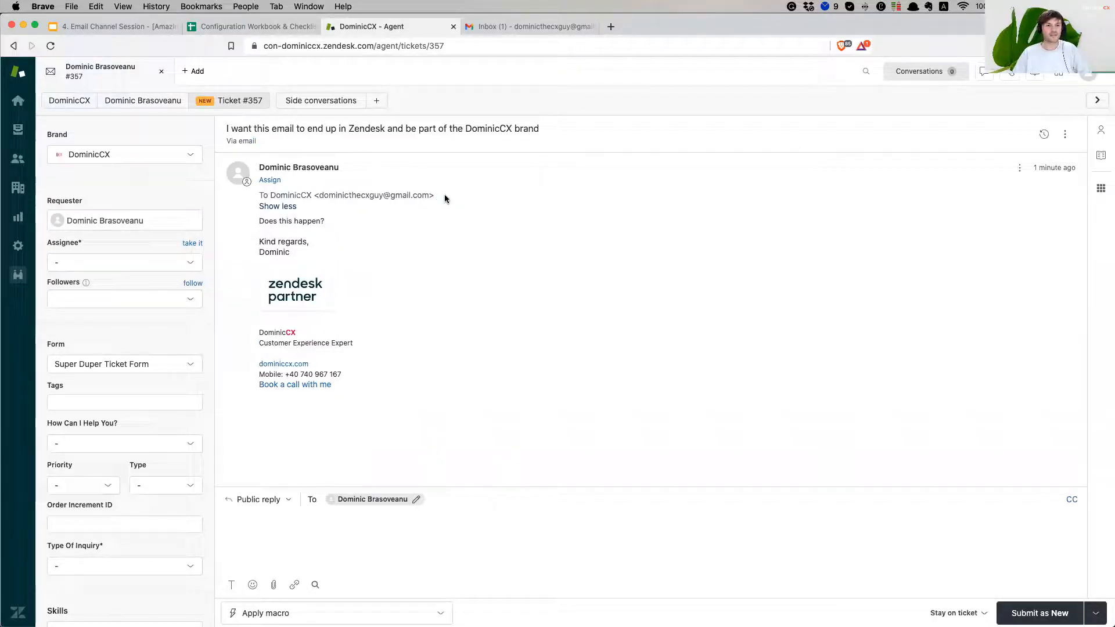
click(1046, 137)
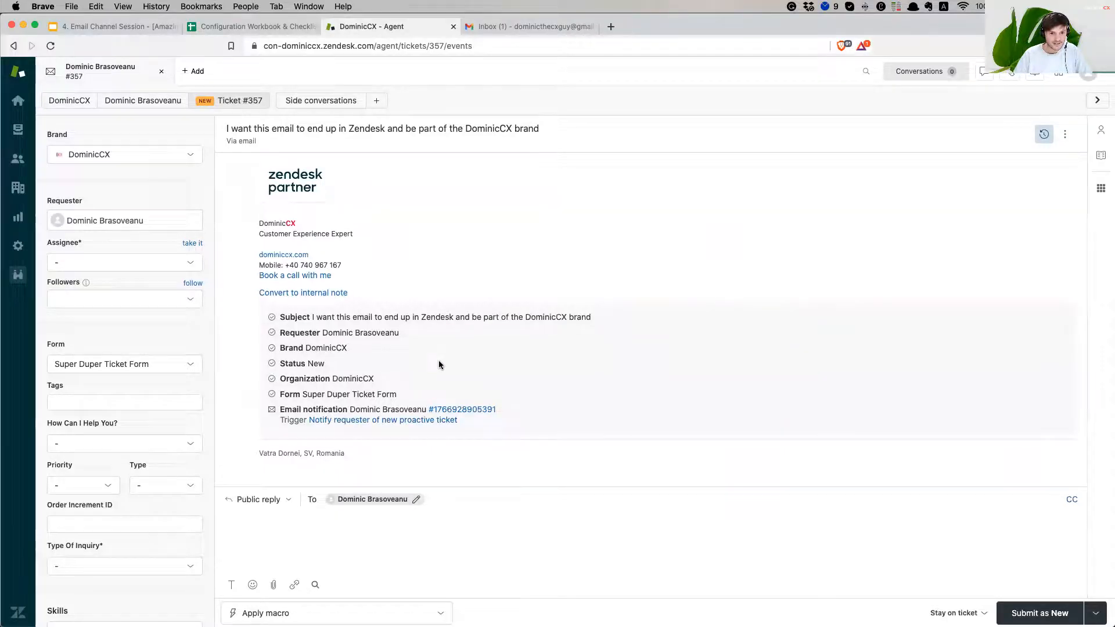
Highlight the Brand, Status, Organization and Super Duper Ticket Form values in the events
drag(302, 349, 366, 348)
drag(288, 364, 382, 383)
click(352, 379)
click(355, 379)
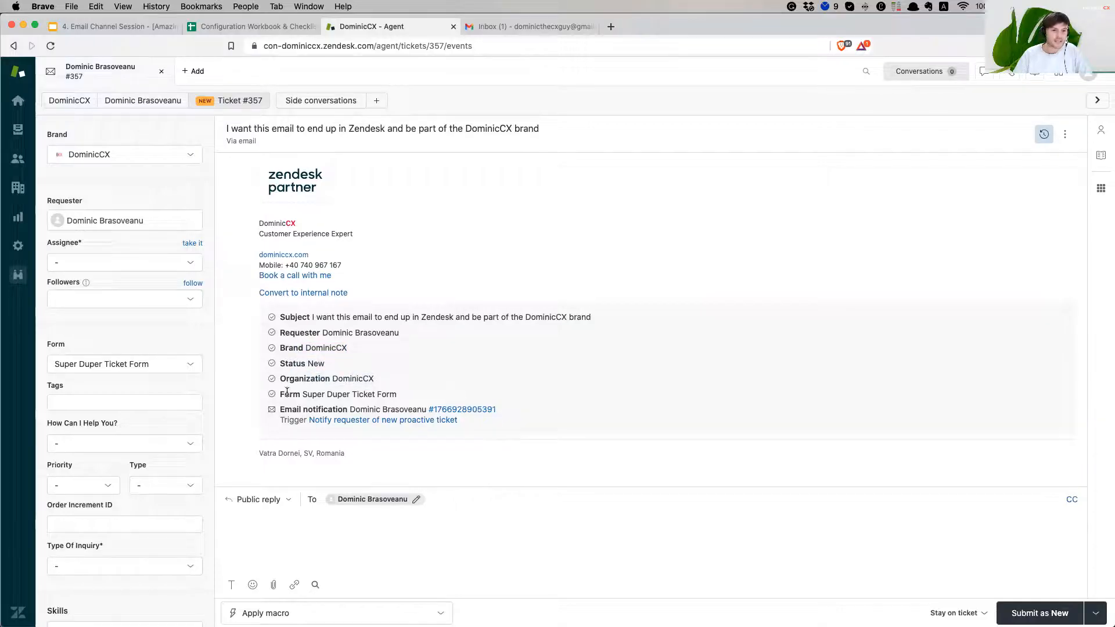
drag(409, 395, 302, 394)
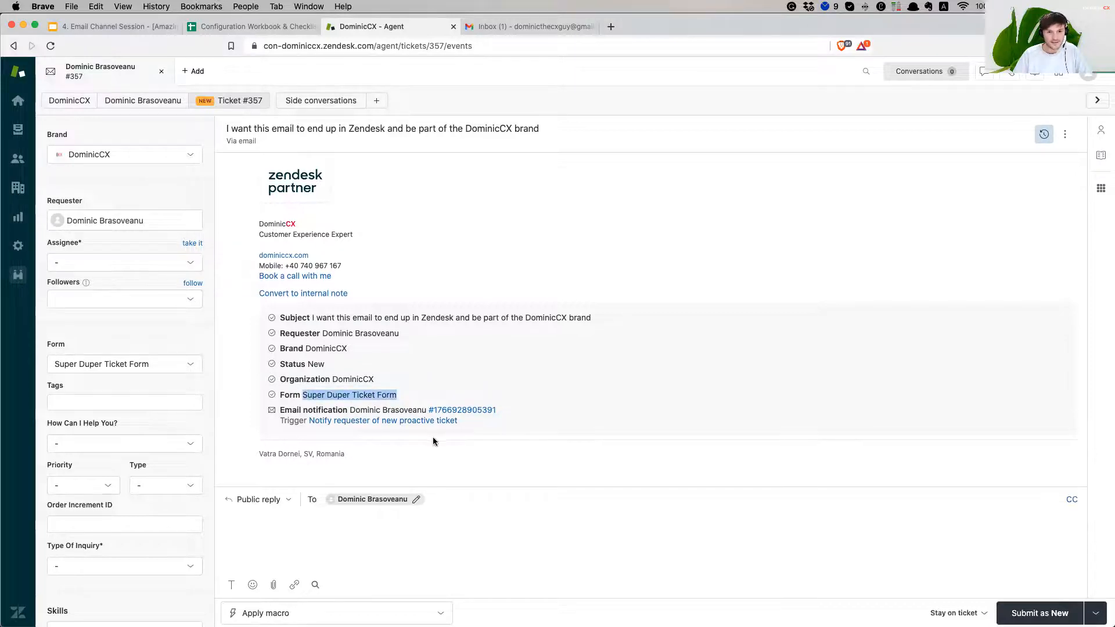
scroll(509, 348, up, 3)
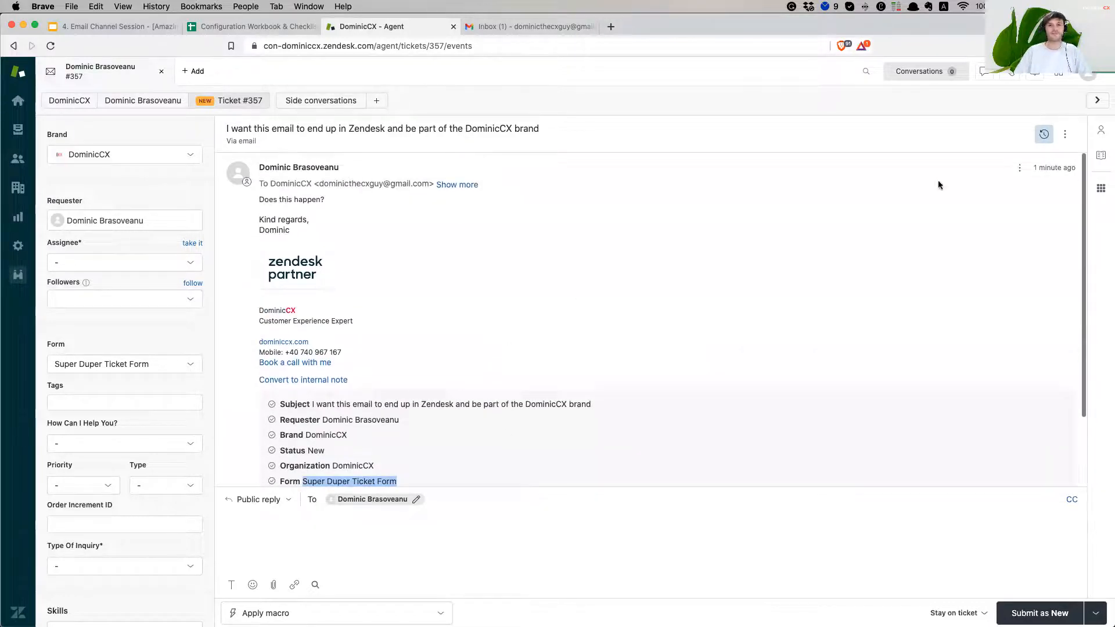
Check the ticket actions menu and recipient address, then open the email message's actions
click(1065, 135)
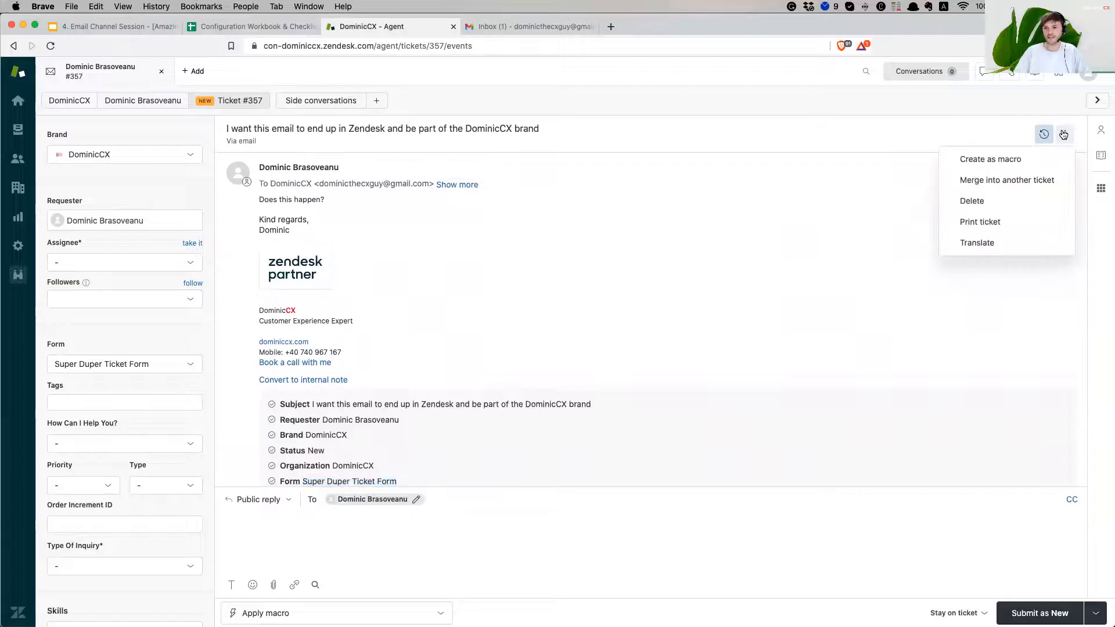
click(708, 238)
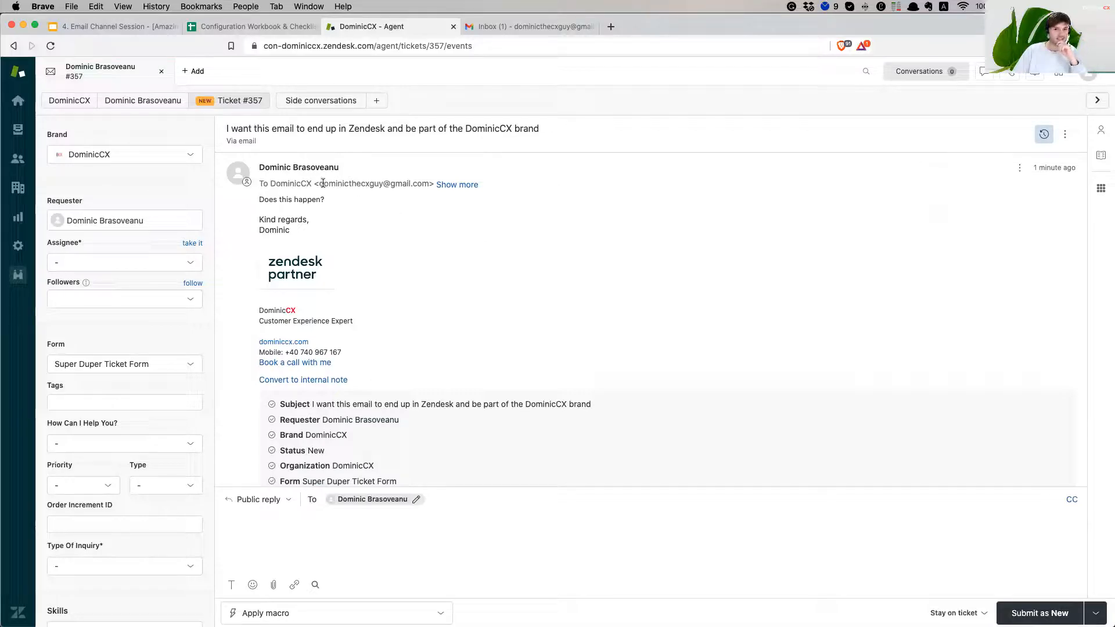
drag(318, 184, 426, 186)
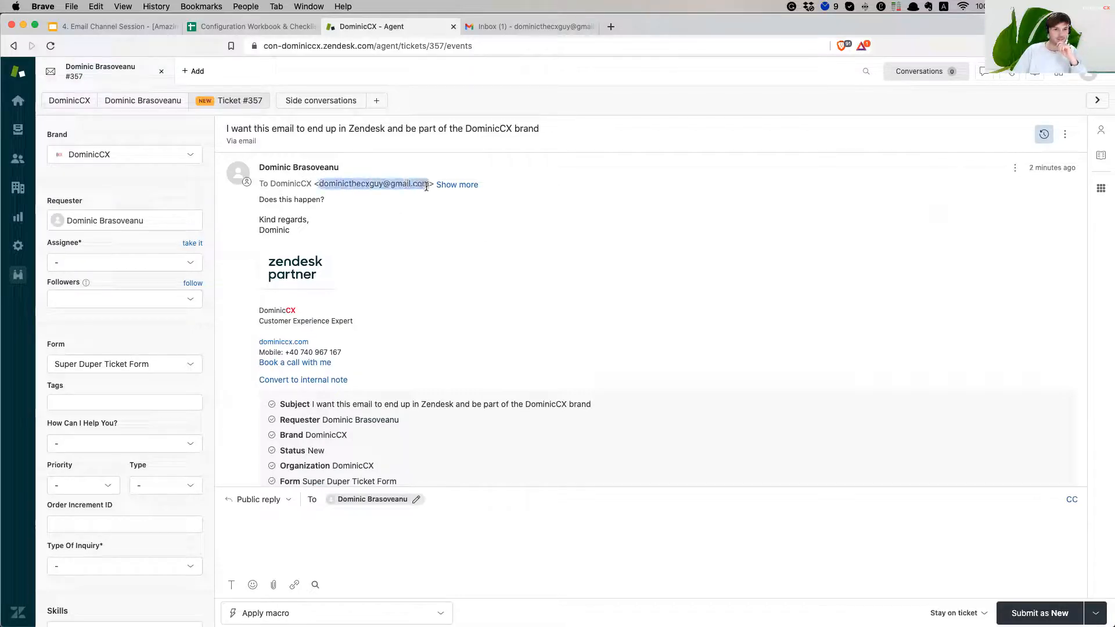
click(311, 183)
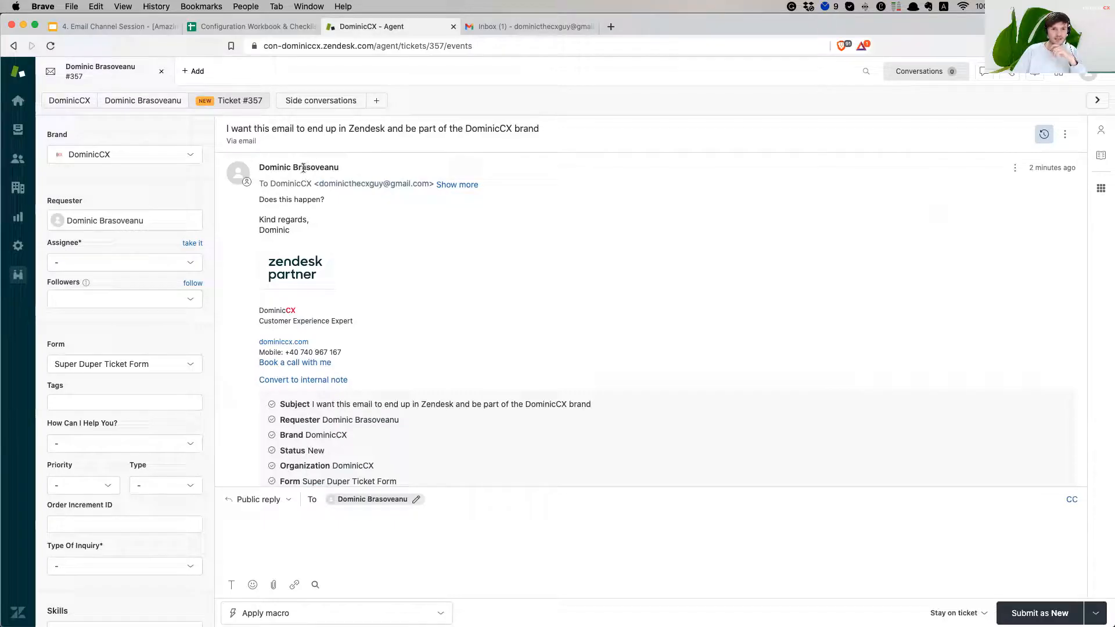
scroll(303, 167, down, 1)
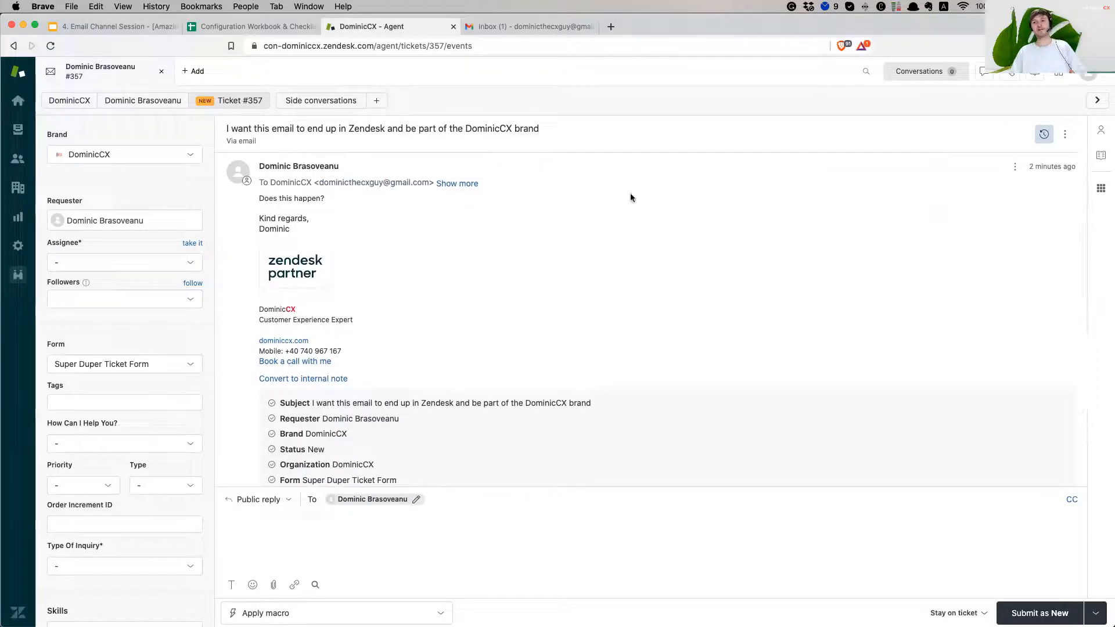
click(1014, 168)
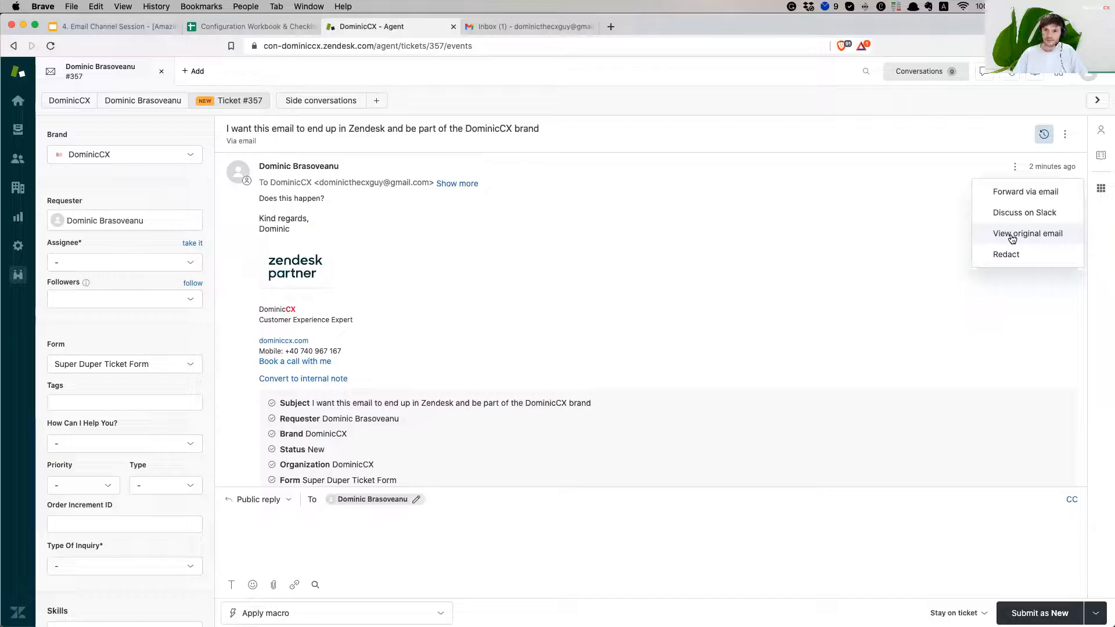
click(1011, 236)
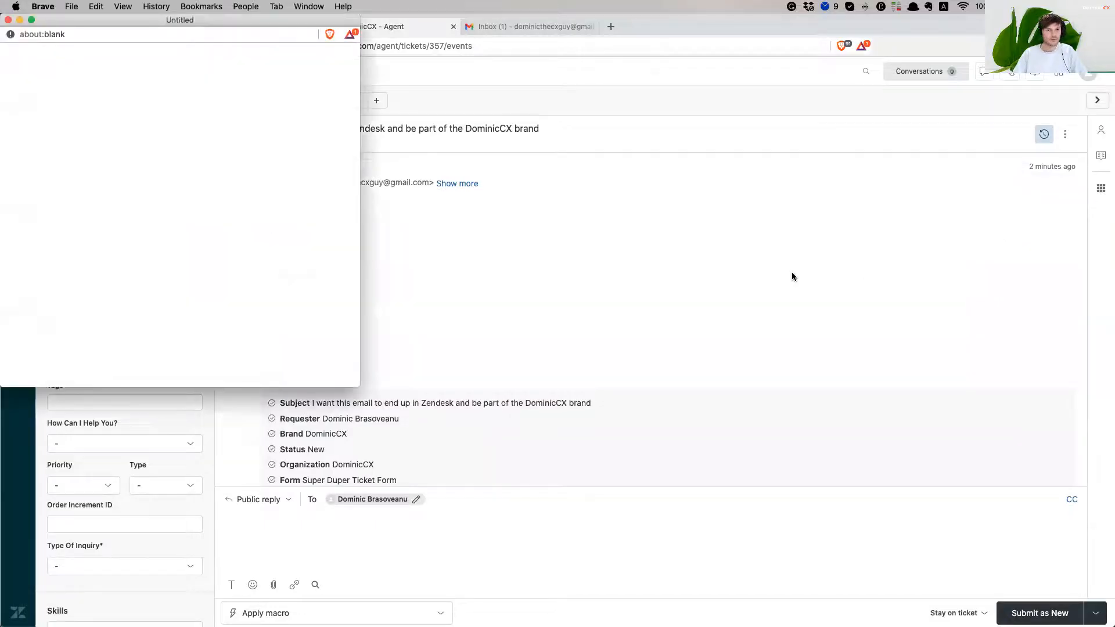
drag(267, 19, 478, 96)
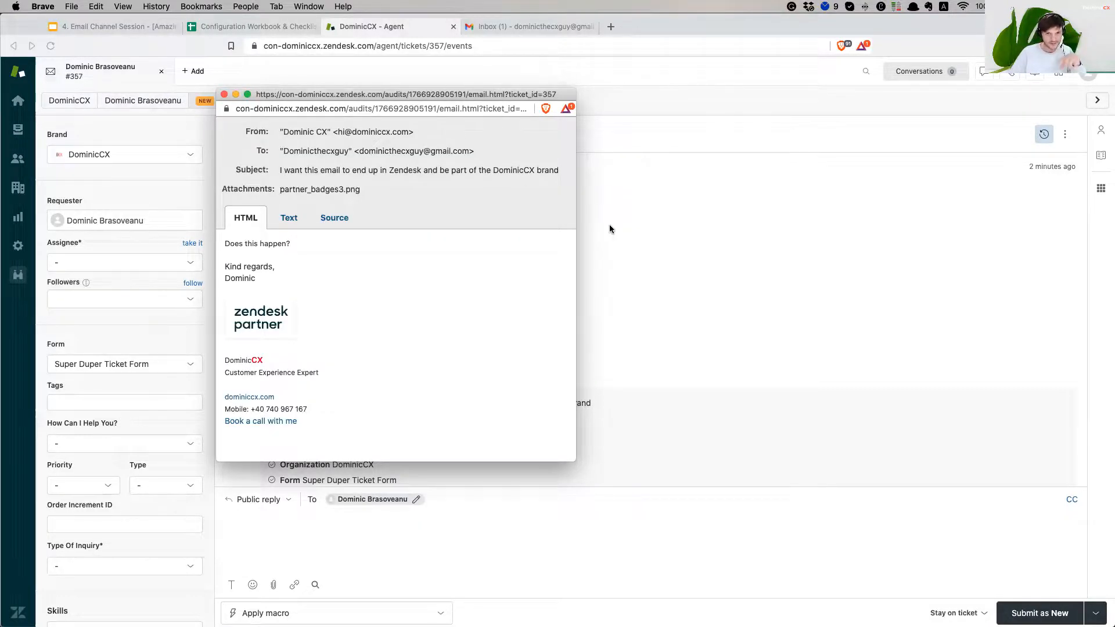
drag(371, 96, 333, 57)
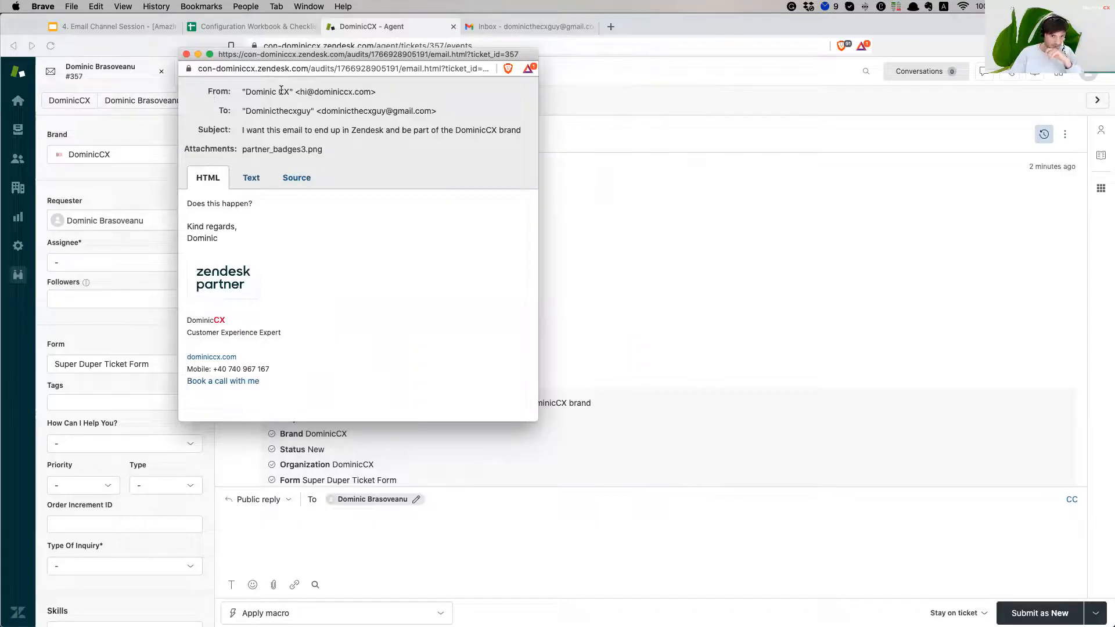
drag(259, 94, 370, 96)
click(370, 97)
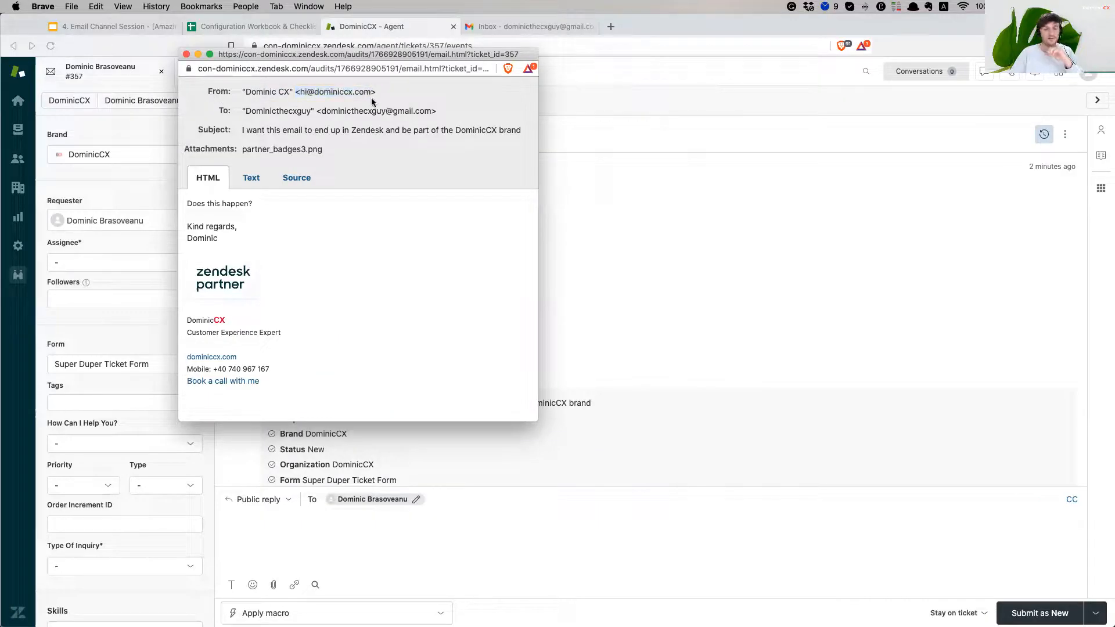
drag(245, 111, 407, 114)
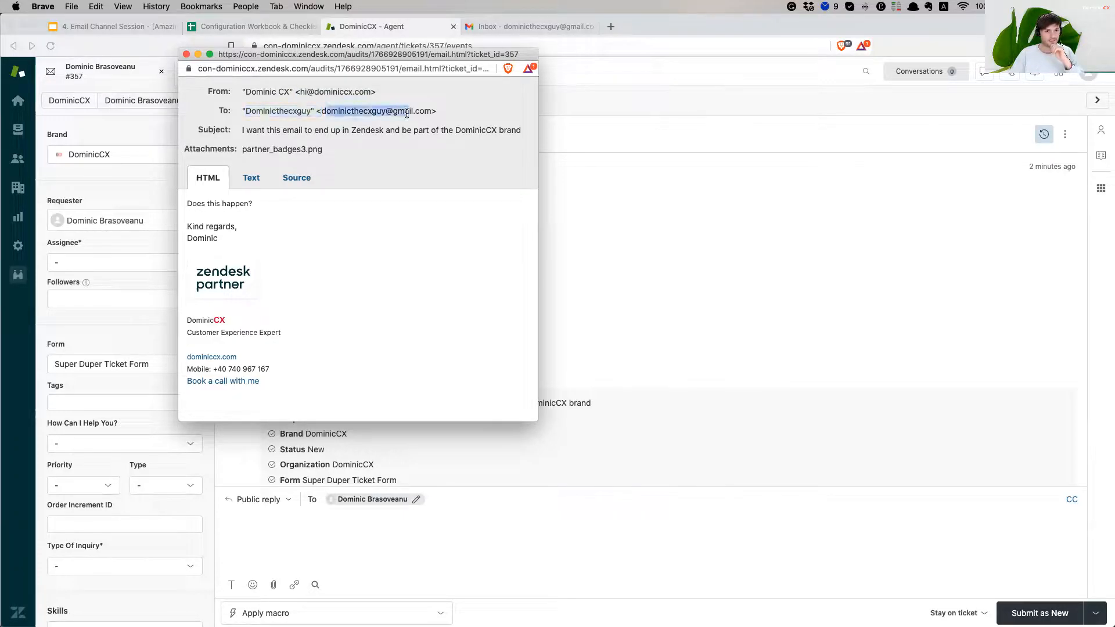
click(294, 146)
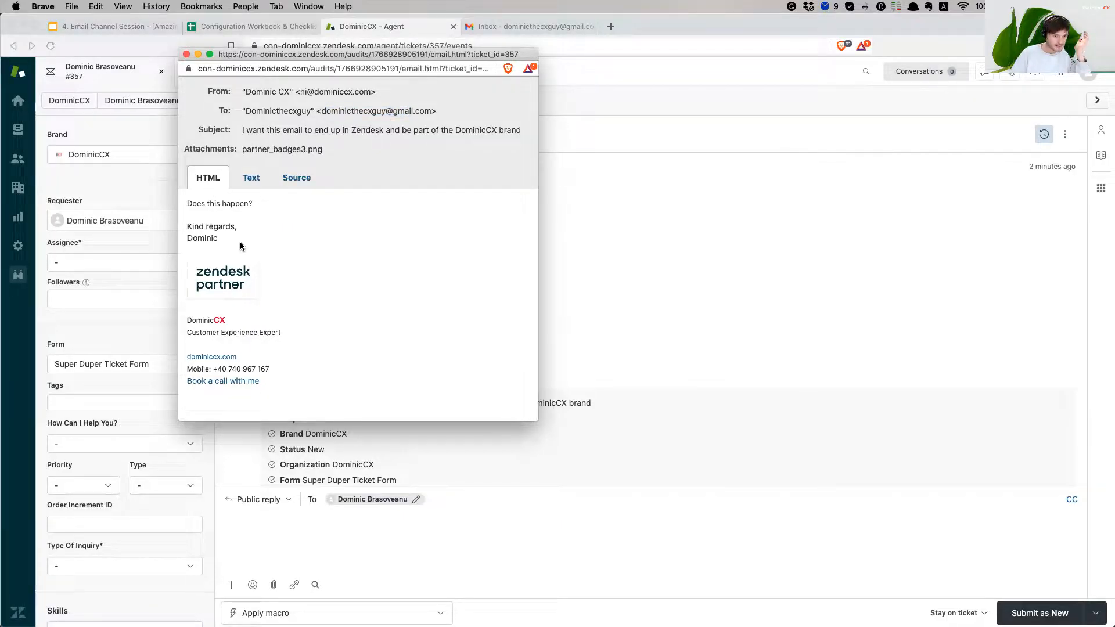
click(251, 181)
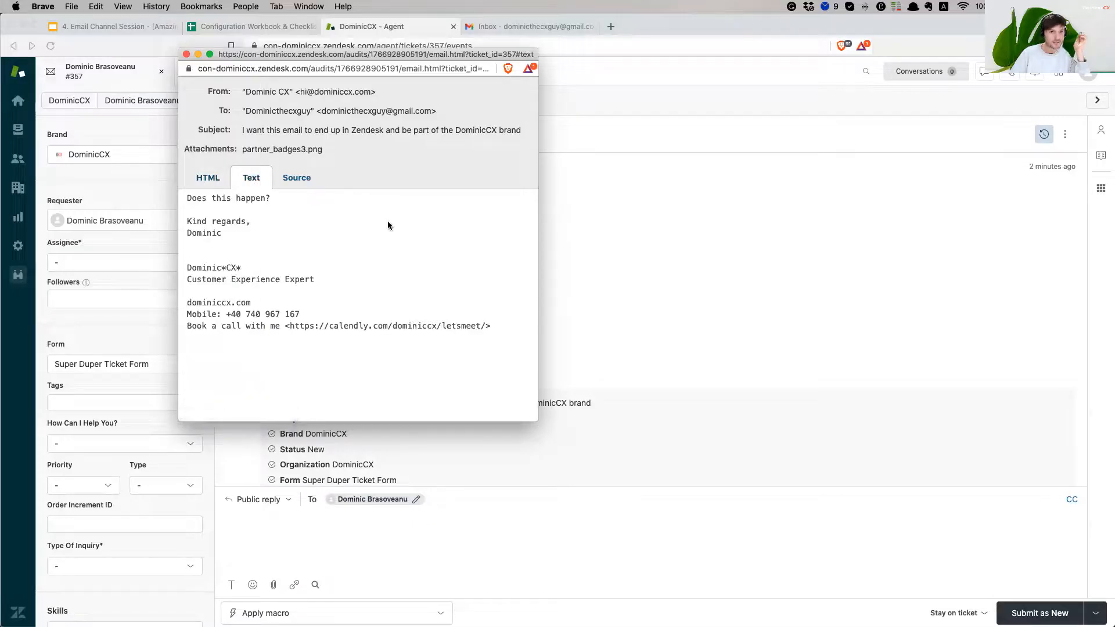
drag(188, 198, 533, 336)
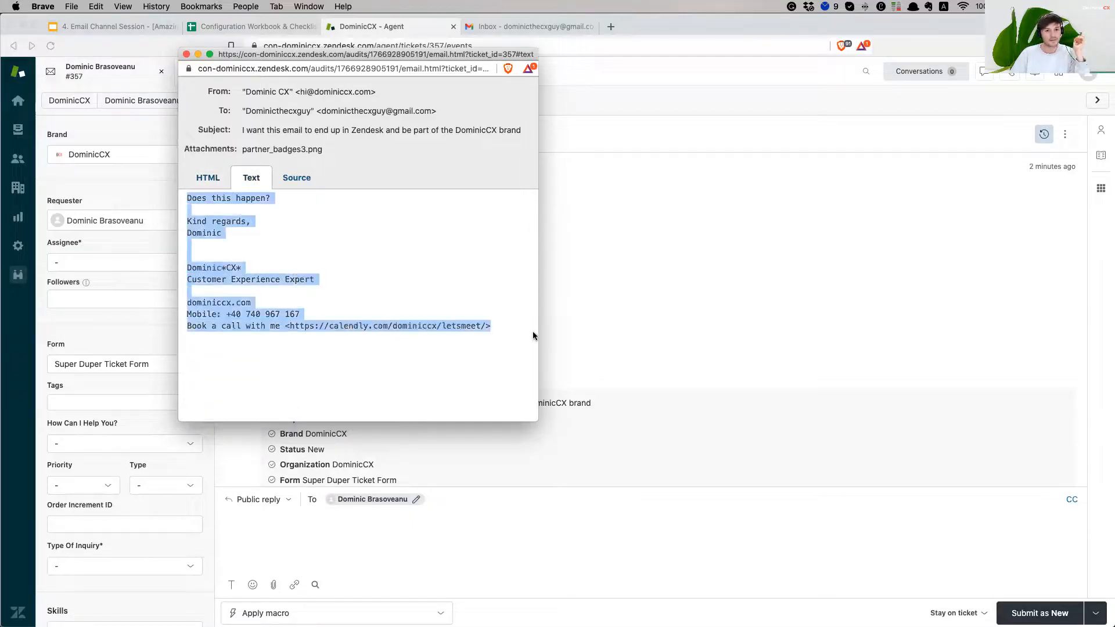
click(426, 327)
click(296, 178)
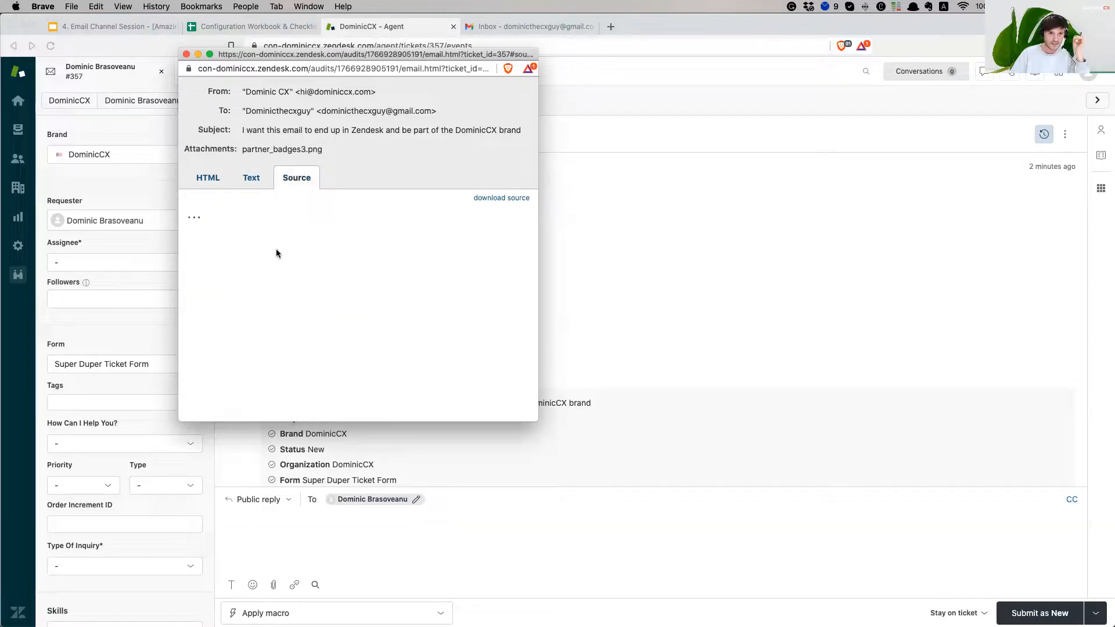
click(208, 185)
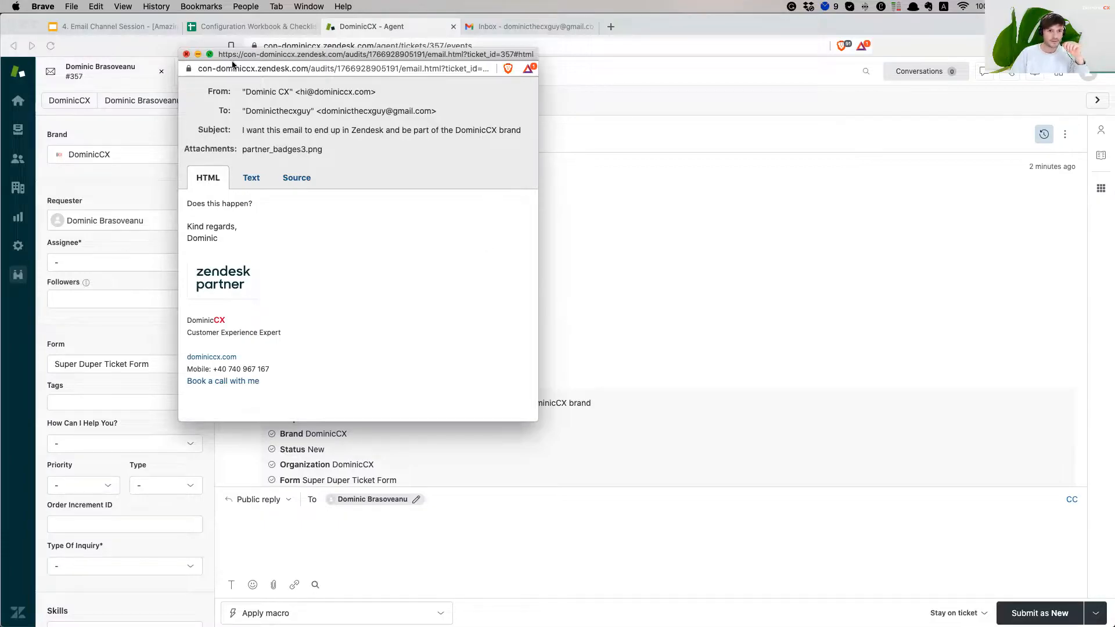
click(186, 54)
scroll(523, 248, down, 3)
scroll(523, 246, up, 3)
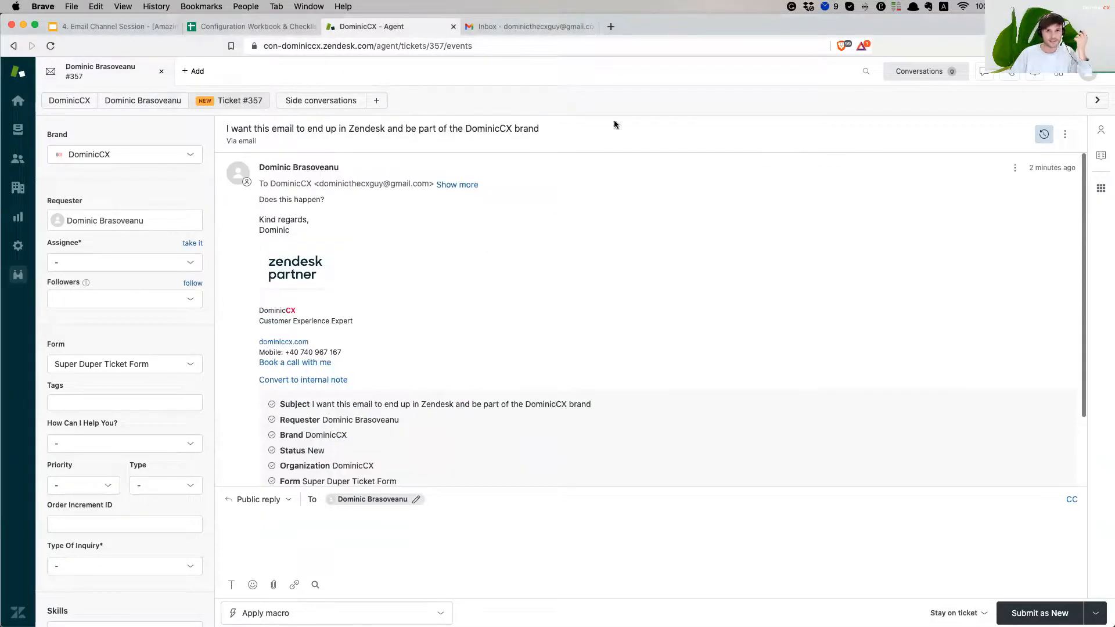